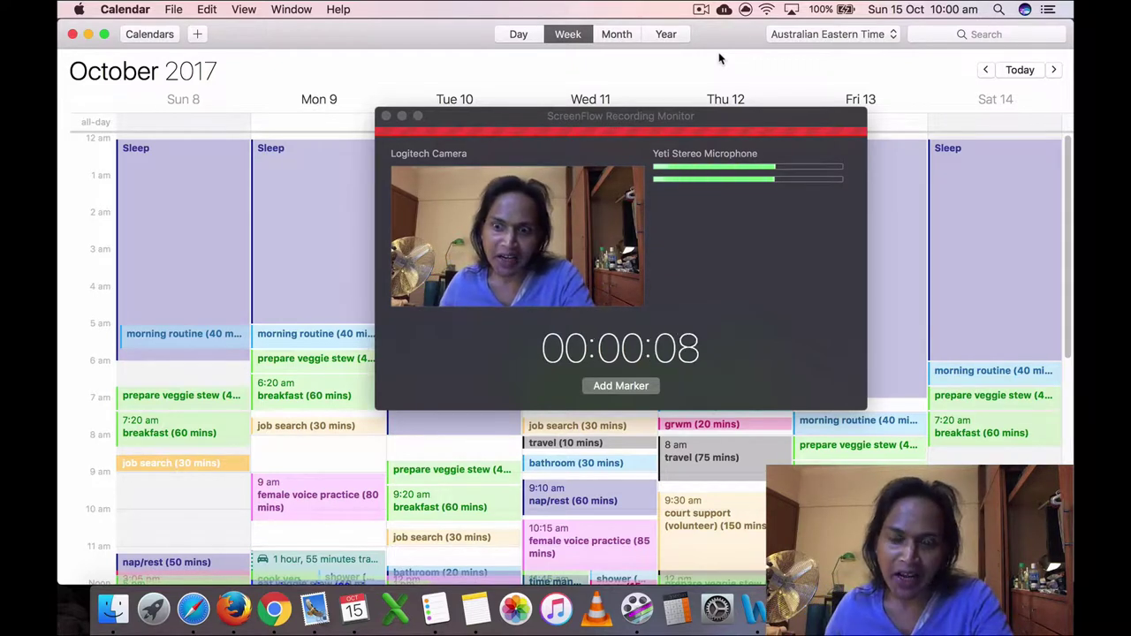
{"action": "left_click", "coordinate": [402, 117]}
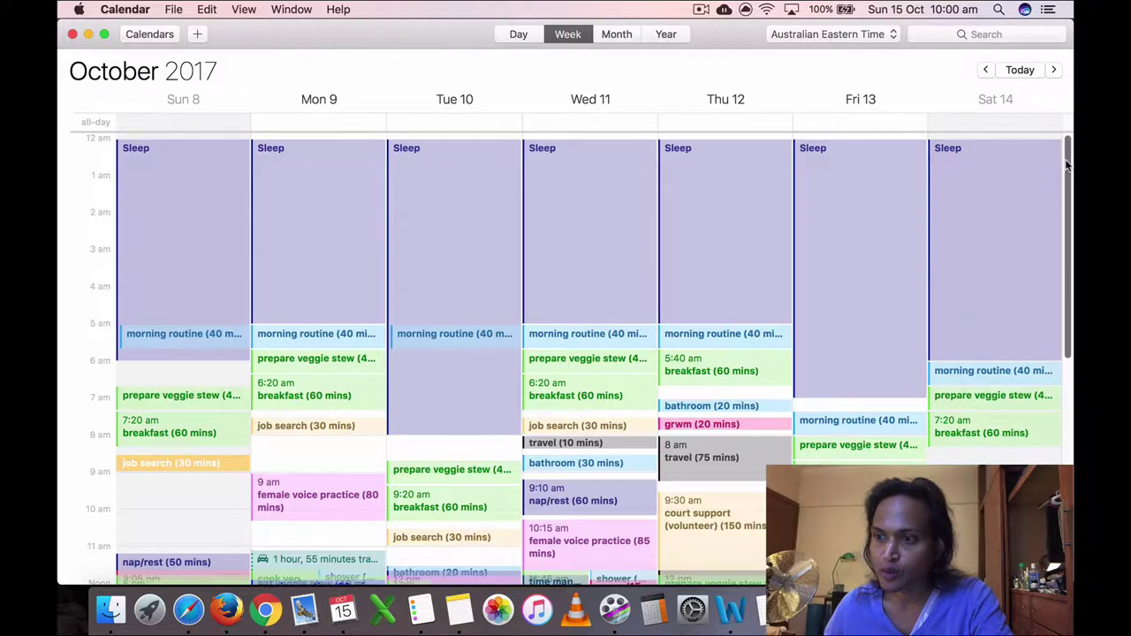
{"action": "left_click_drag", "start_coordinate": [1068, 165], "coordinate": [1074, 289]}
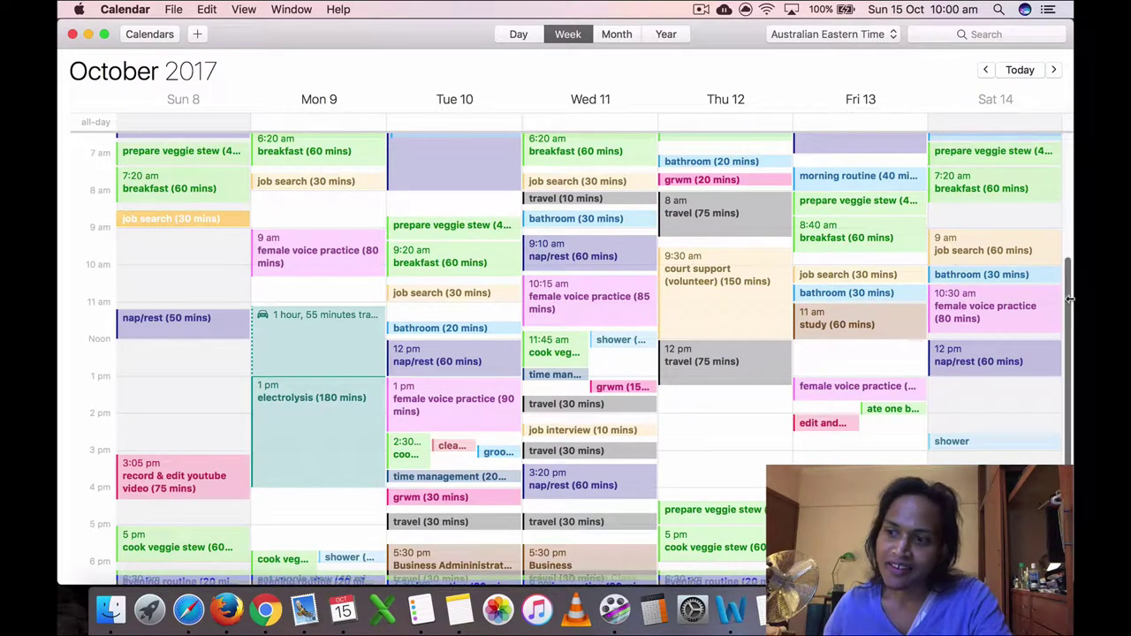
{"action": "scroll", "coordinate": [1067, 300], "scroll_direction": "down", "scroll_amount": 5}
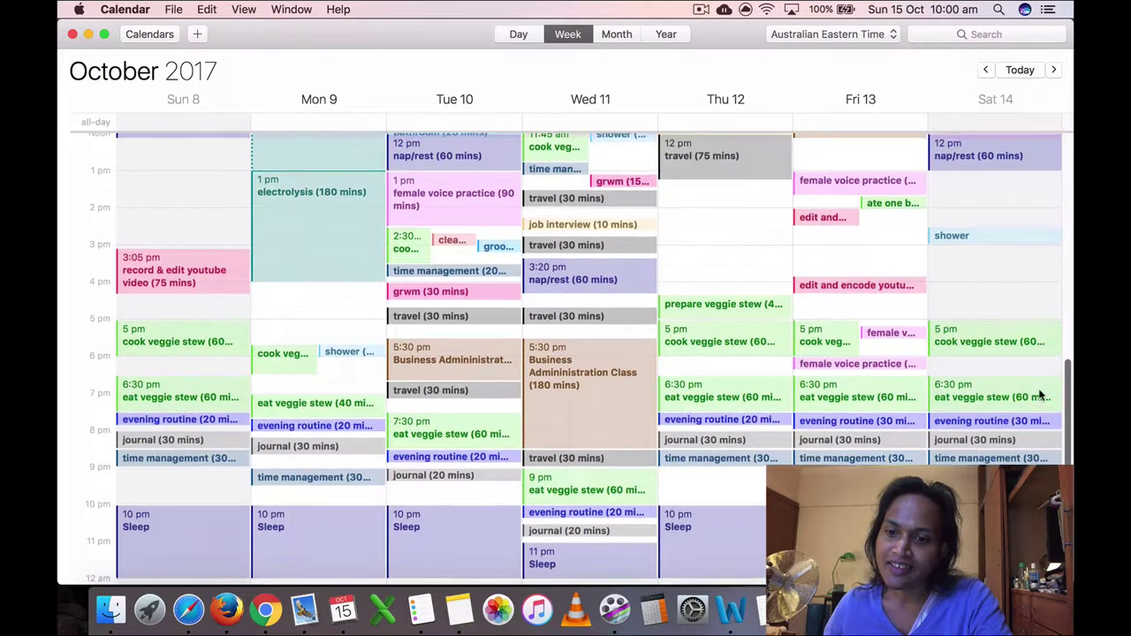
{"action": "scroll", "coordinate": [1047, 424], "scroll_direction": "up", "scroll_amount": 5}
{"action": "scroll", "coordinate": [1036, 308], "scroll_direction": "up", "scroll_amount": 3}
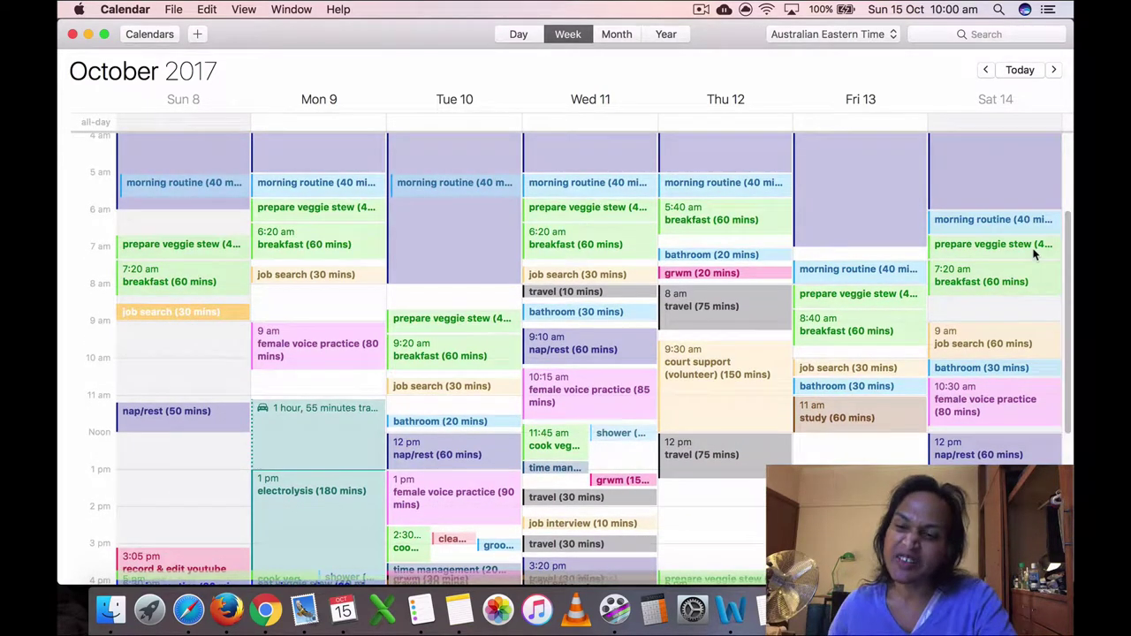
{"action": "scroll", "coordinate": [1064, 201], "scroll_direction": "up", "scroll_amount": 3}
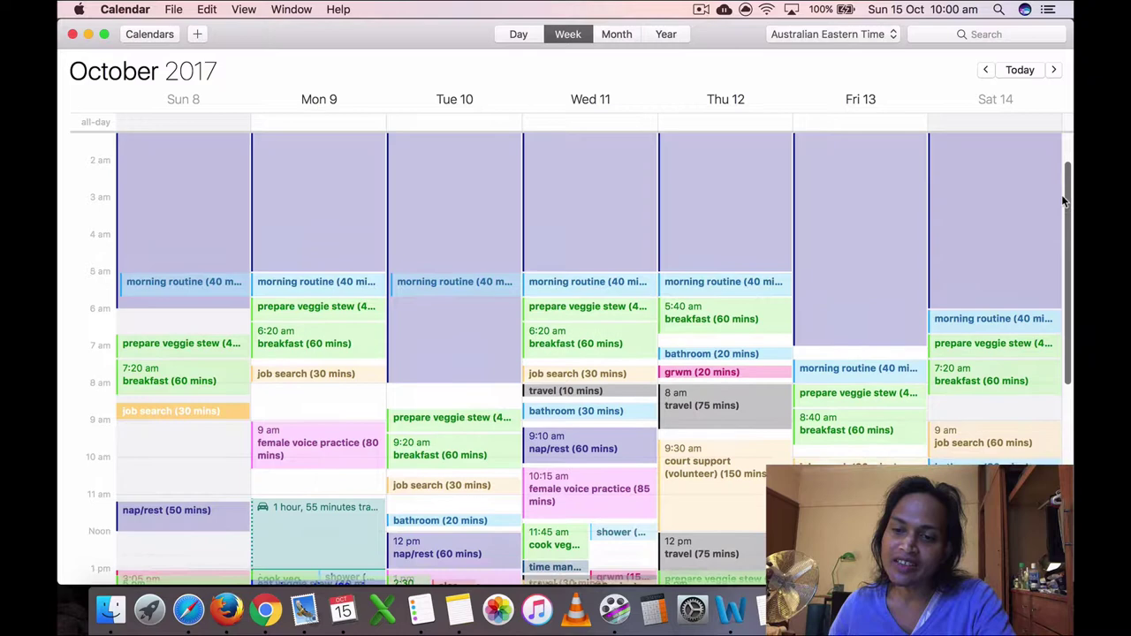
{"action": "scroll", "coordinate": [1063, 202], "scroll_direction": "down", "scroll_amount": 5}
{"action": "scroll", "coordinate": [1048, 283], "scroll_direction": "up", "scroll_amount": 6}
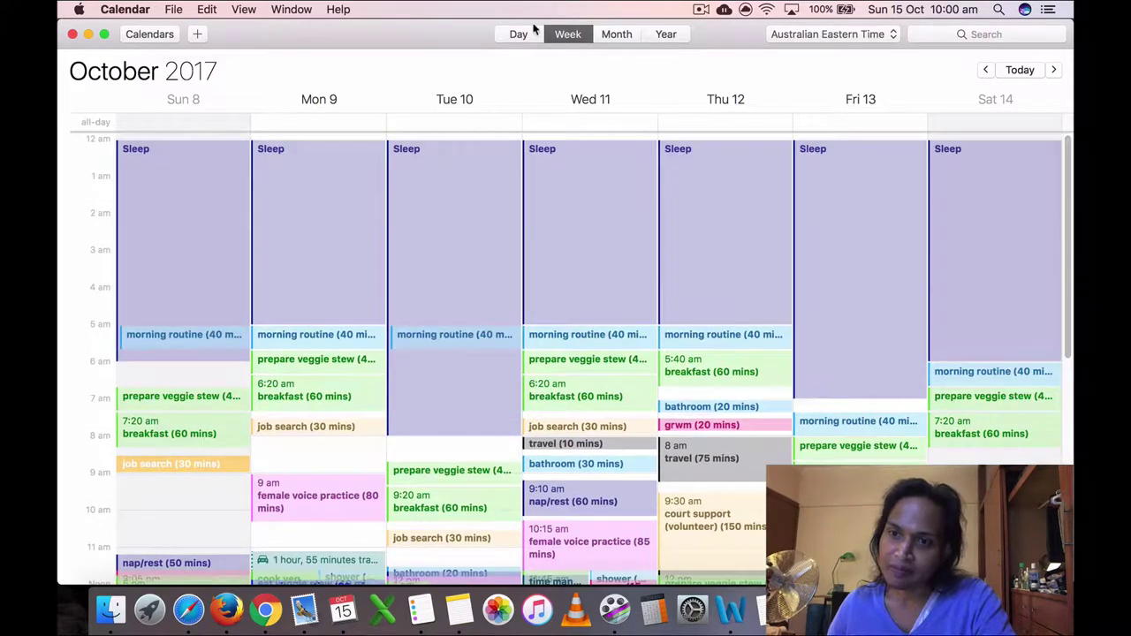
Step: Switch Calendar to Day view showing Sunday 8 October 2017
{"action": "left_click", "coordinate": [520, 34]}
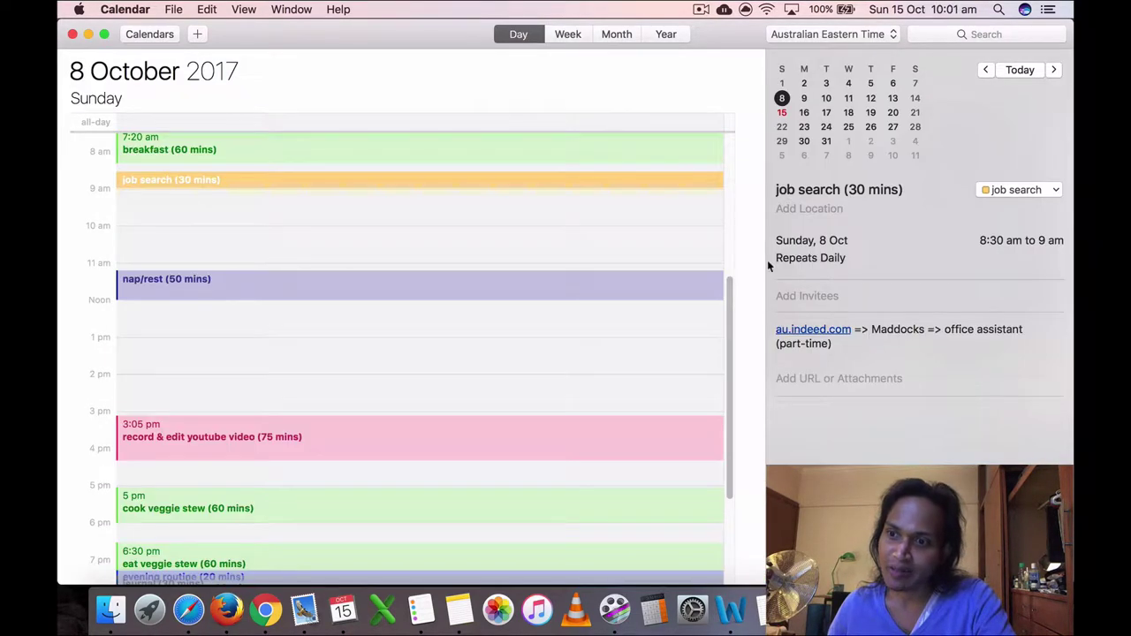
{"action": "left_click_drag", "start_coordinate": [733, 336], "coordinate": [715, 169]}
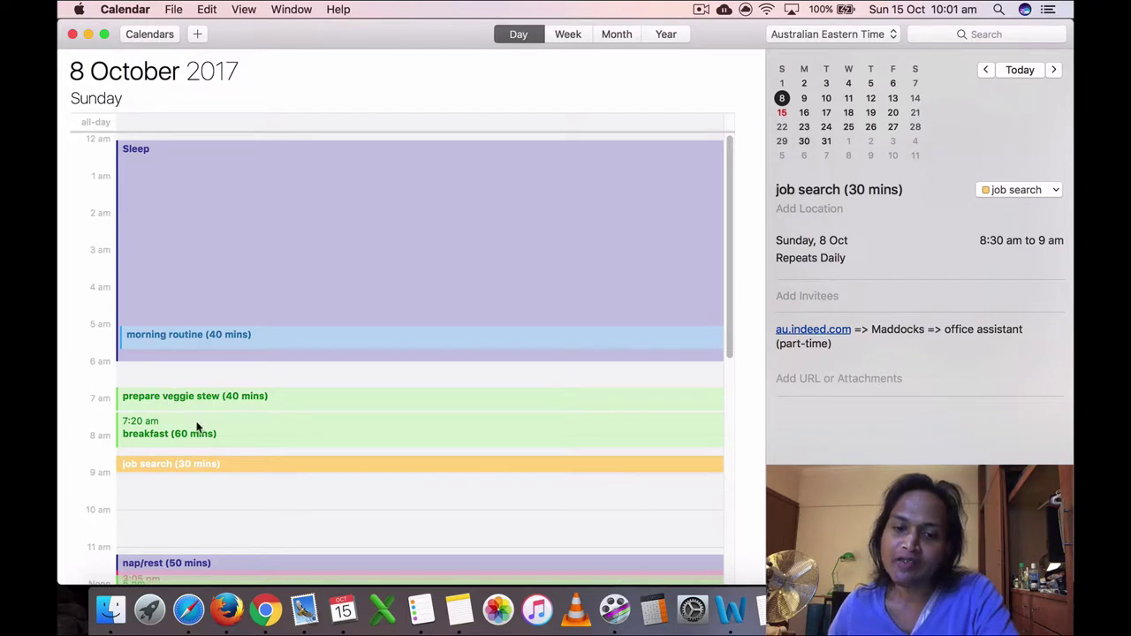
{"action": "scroll", "coordinate": [259, 491], "scroll_direction": "down", "scroll_amount": 3}
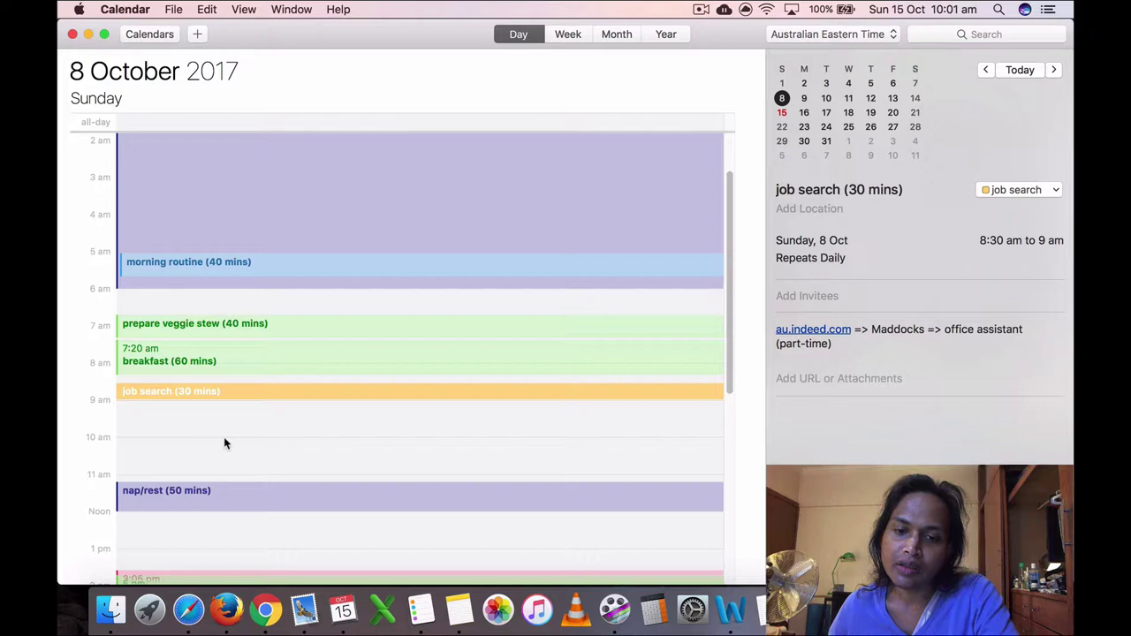
{"action": "left_click", "coordinate": [805, 98]}
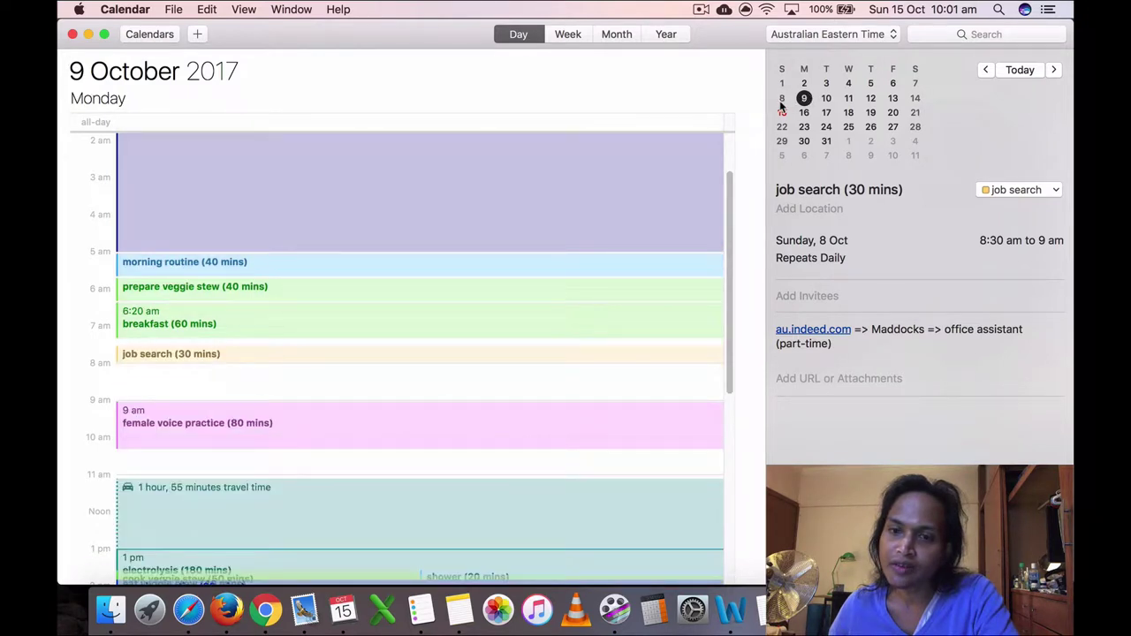
{"action": "left_click", "coordinate": [782, 98]}
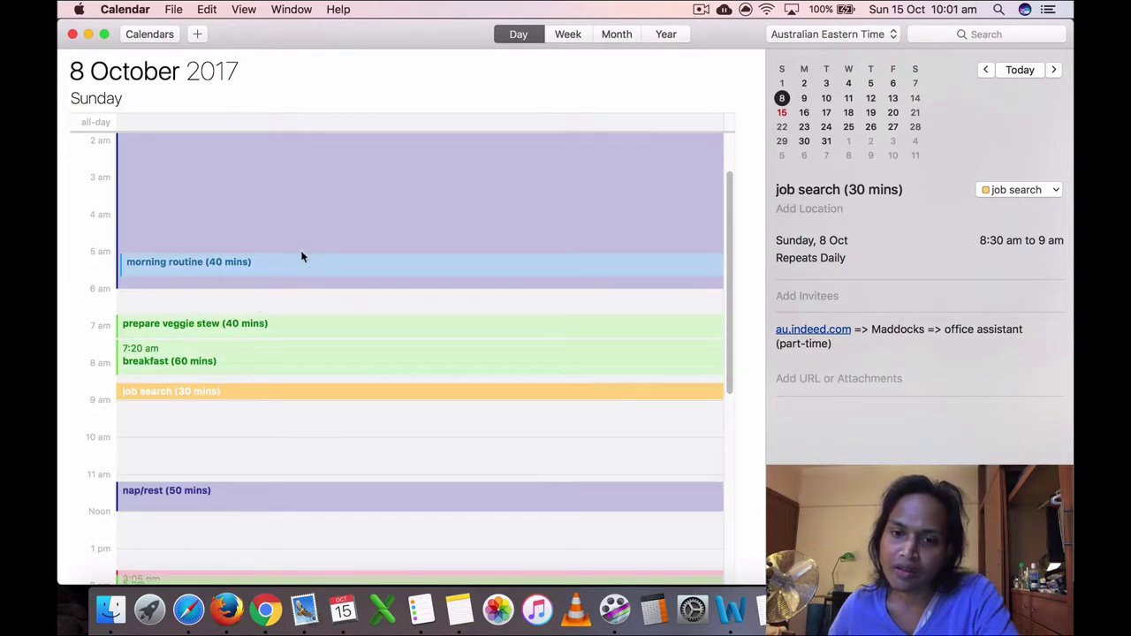
{"action": "scroll", "coordinate": [382, 458], "scroll_direction": "down", "scroll_amount": 1}
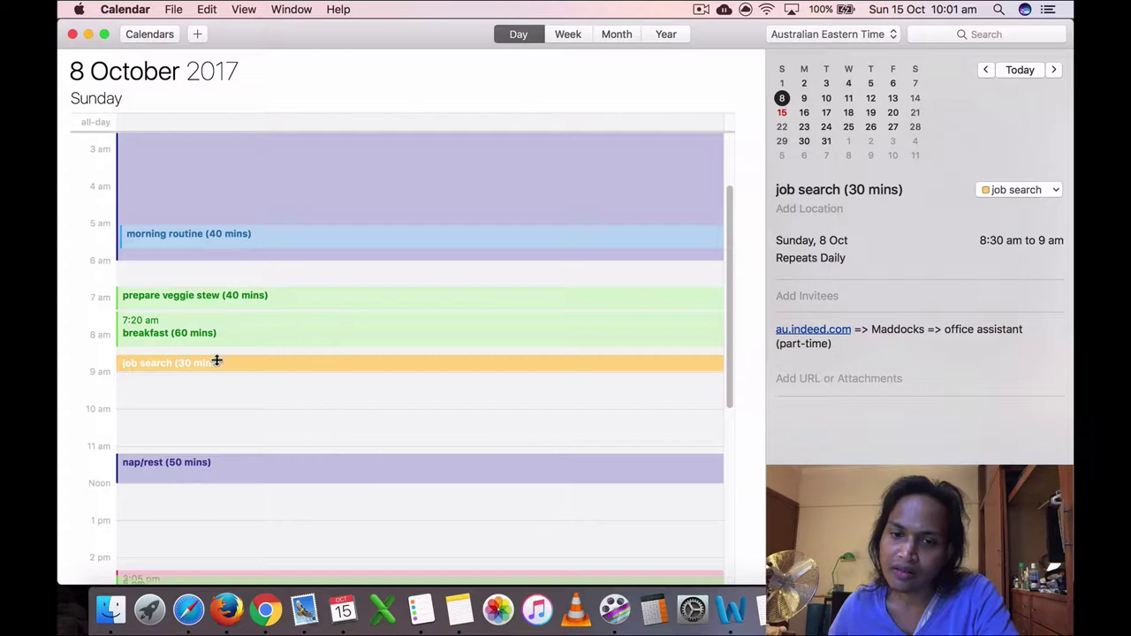
Step: Delete the accidental new event created at 9:30 am
{"action": "double_click", "coordinate": [212, 394]}
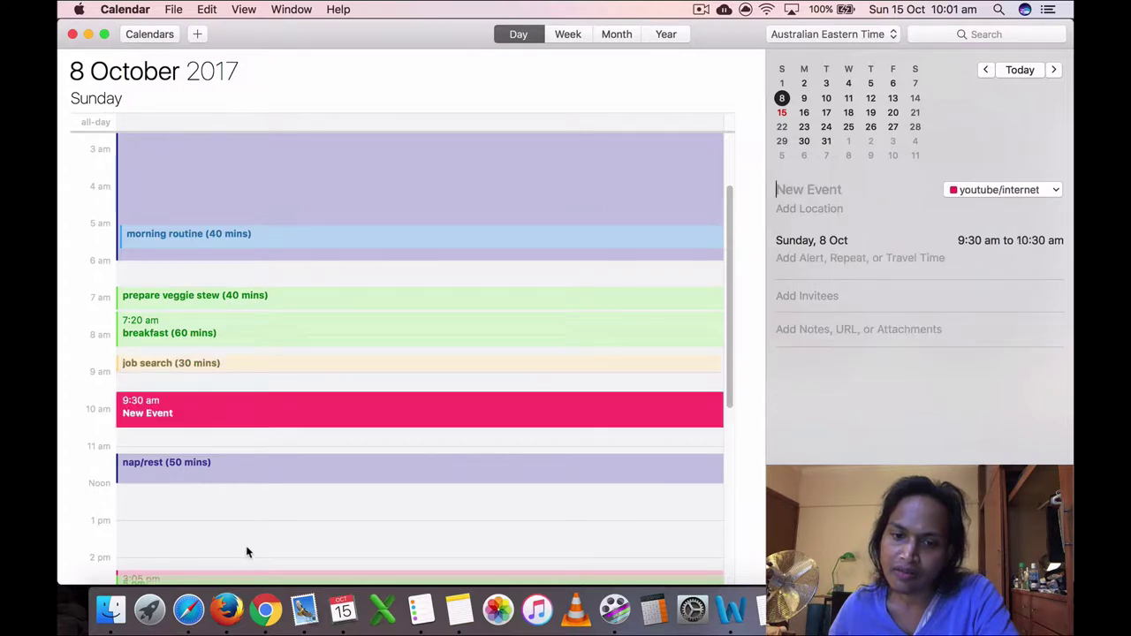
{"action": "left_click", "coordinate": [254, 386]}
{"action": "left_click", "coordinate": [252, 401]}
{"action": "key", "text": "BackSpace"}
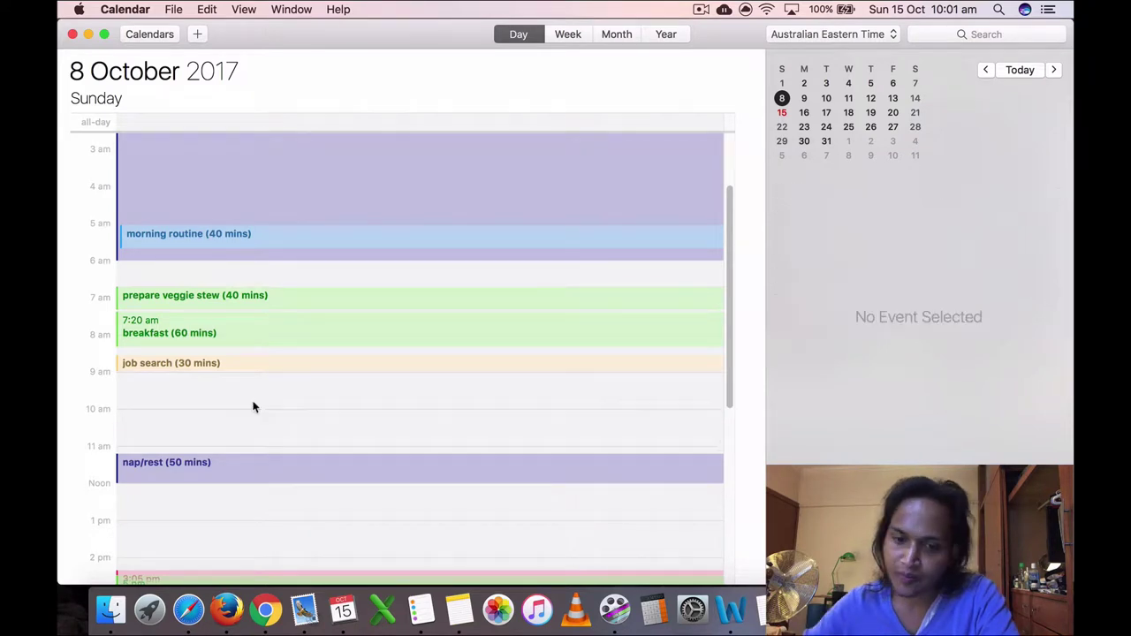
Step: Review Sunday's morning routine, veggie stew prep, breakfast notes, job search and nap/rest
{"action": "left_click", "coordinate": [175, 302]}
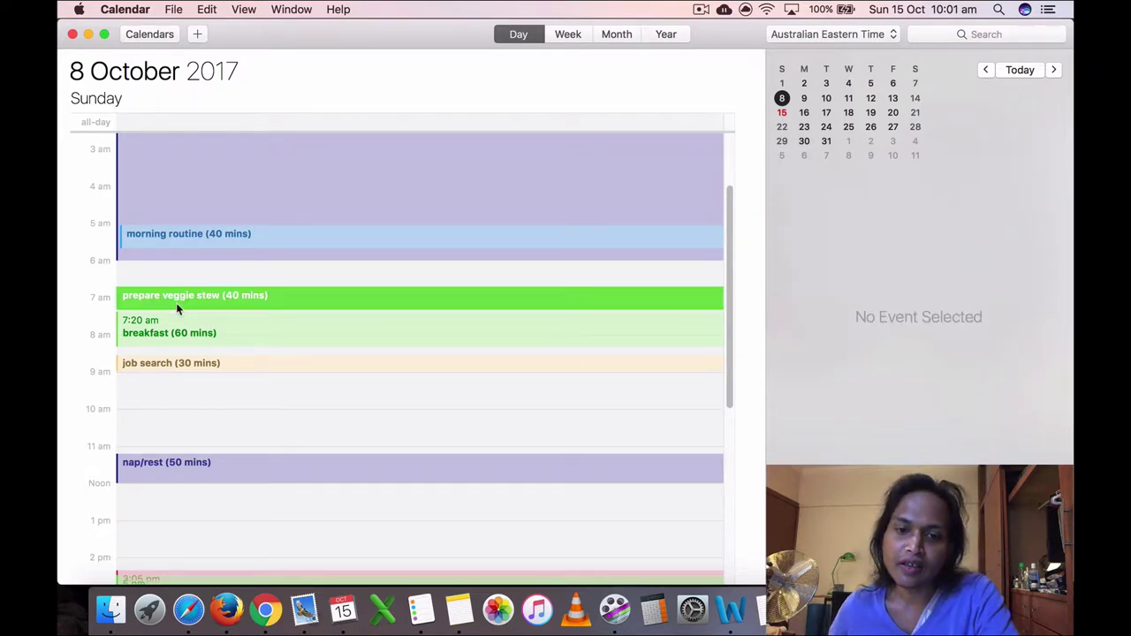
{"action": "left_click", "coordinate": [169, 242]}
{"action": "left_click", "coordinate": [169, 298]}
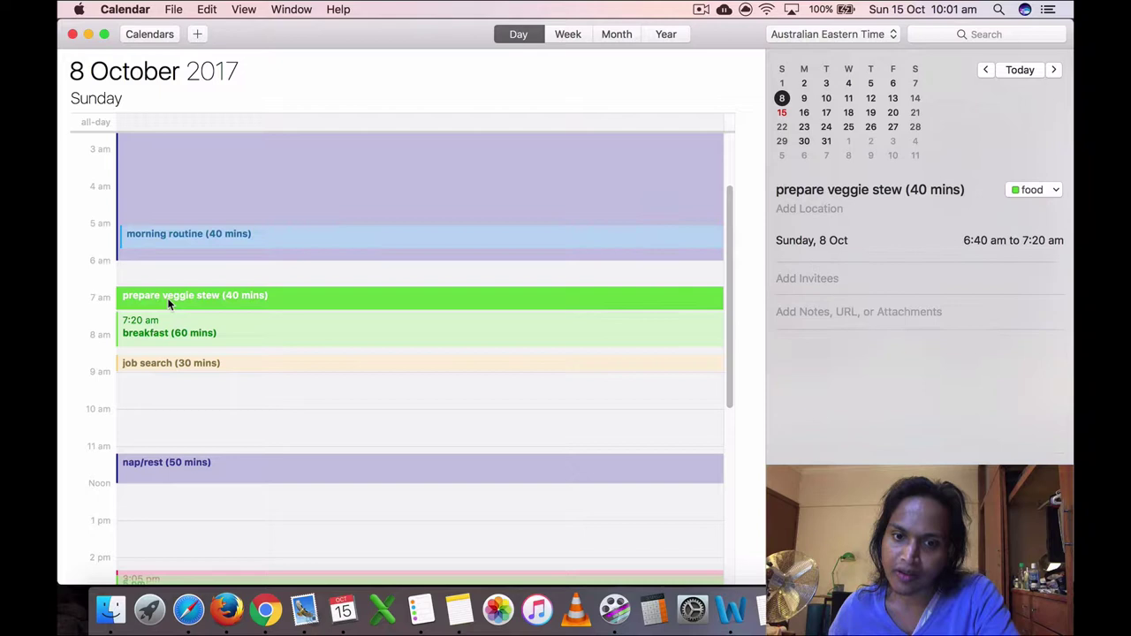
{"action": "left_click", "coordinate": [192, 341]}
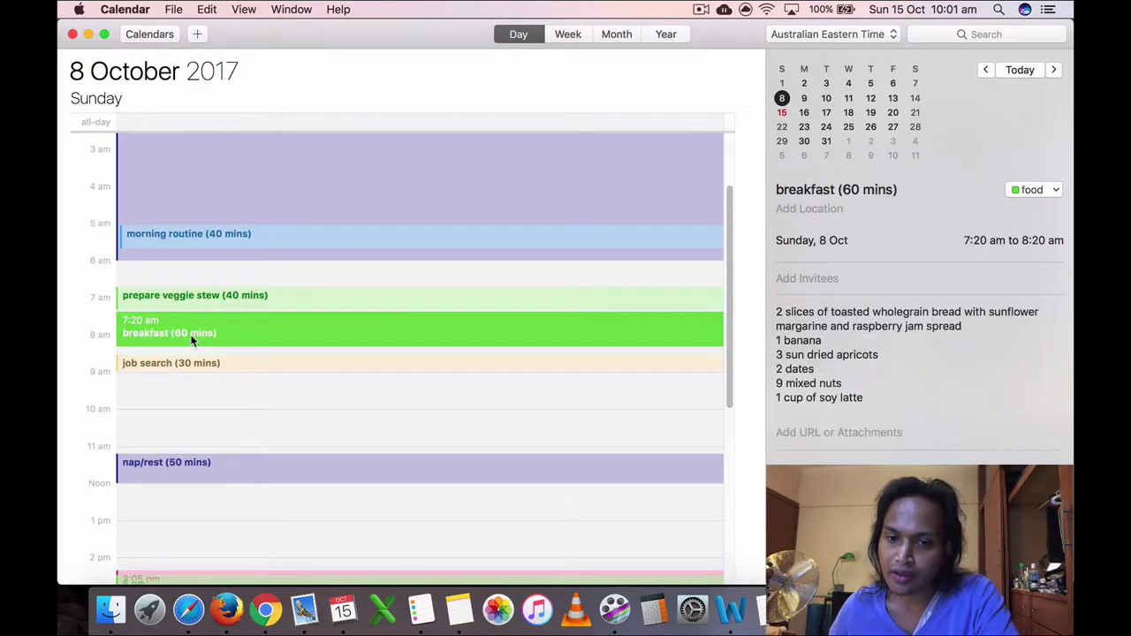
{"action": "left_click", "coordinate": [234, 362]}
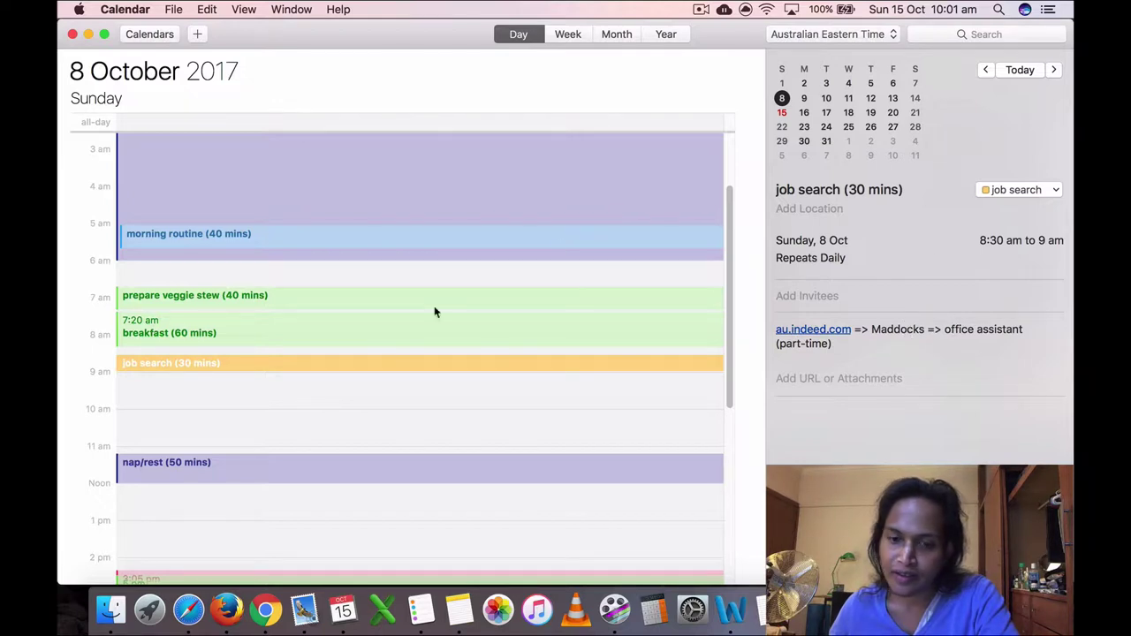
{"action": "scroll", "coordinate": [386, 433], "scroll_direction": "down", "scroll_amount": 1}
{"action": "left_click", "coordinate": [230, 457]}
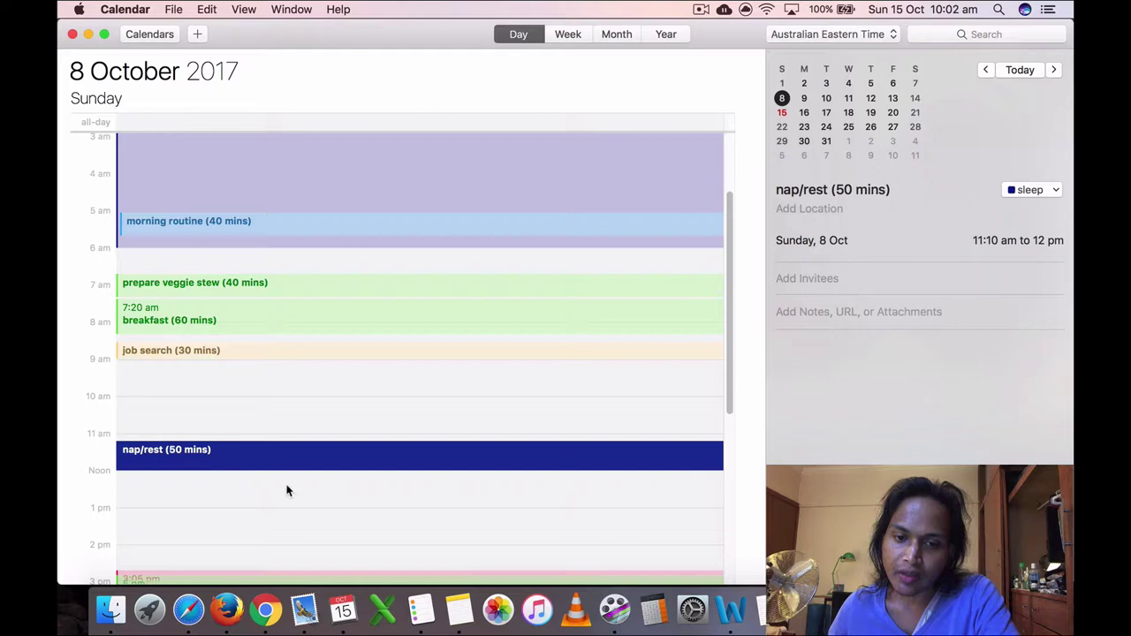
Step: Read the record & edit YouTube video notes, then cook and eat veggie stew details
{"action": "scroll", "coordinate": [300, 495], "scroll_direction": "down", "scroll_amount": 3}
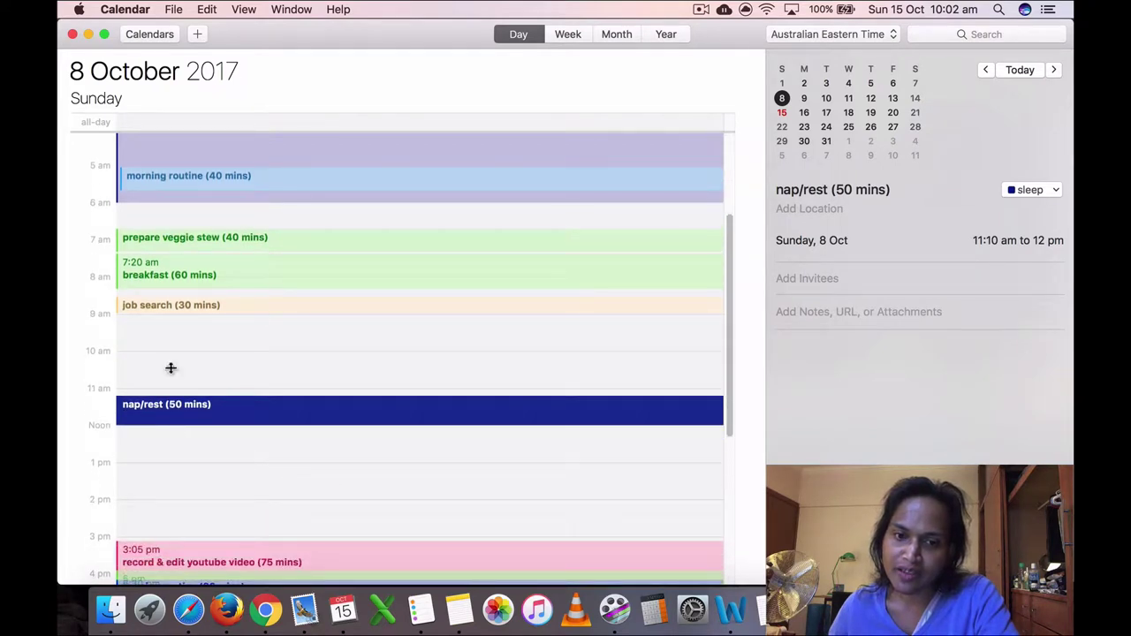
{"action": "scroll", "coordinate": [300, 467], "scroll_direction": "down", "scroll_amount": 3}
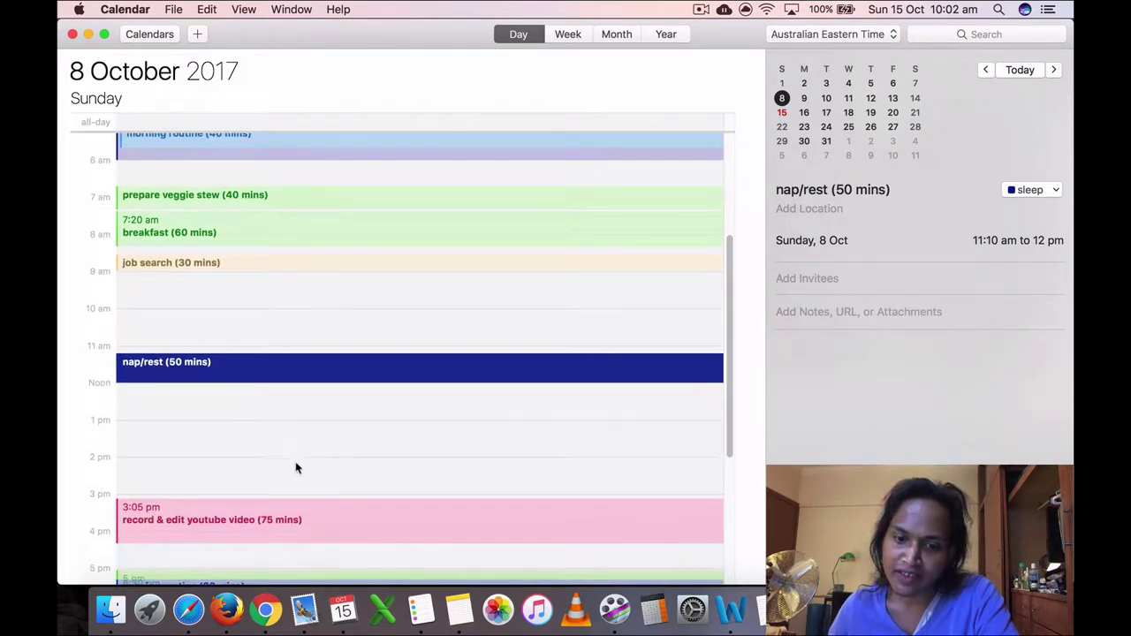
{"action": "scroll", "coordinate": [295, 467], "scroll_direction": "down", "scroll_amount": 2}
{"action": "left_click", "coordinate": [258, 504]}
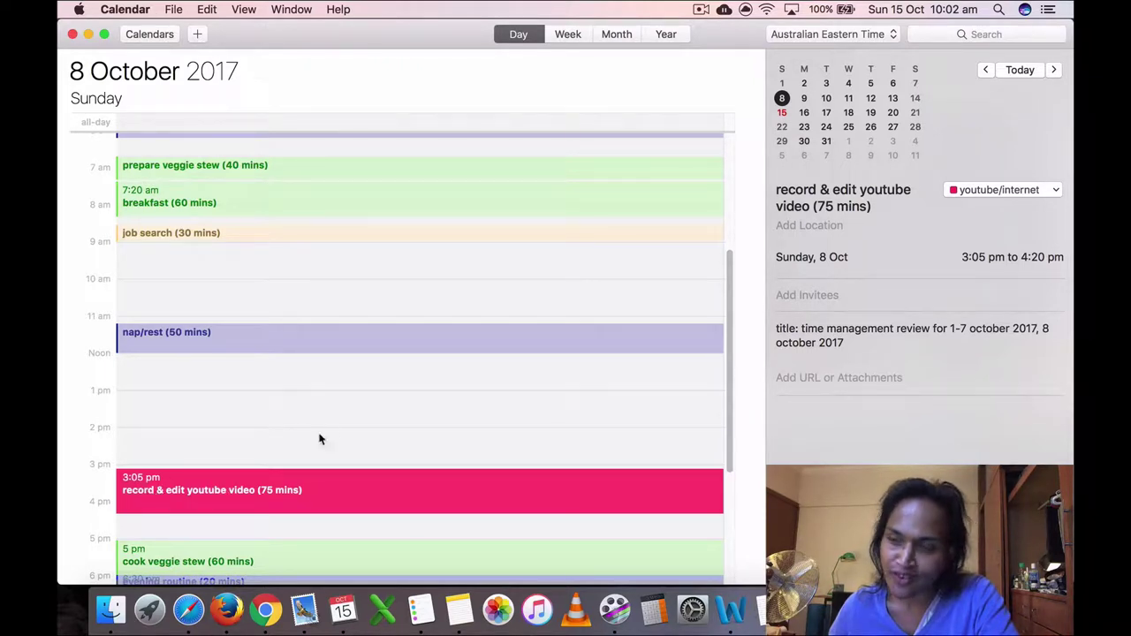
{"action": "scroll", "coordinate": [313, 460], "scroll_direction": "down", "scroll_amount": 3}
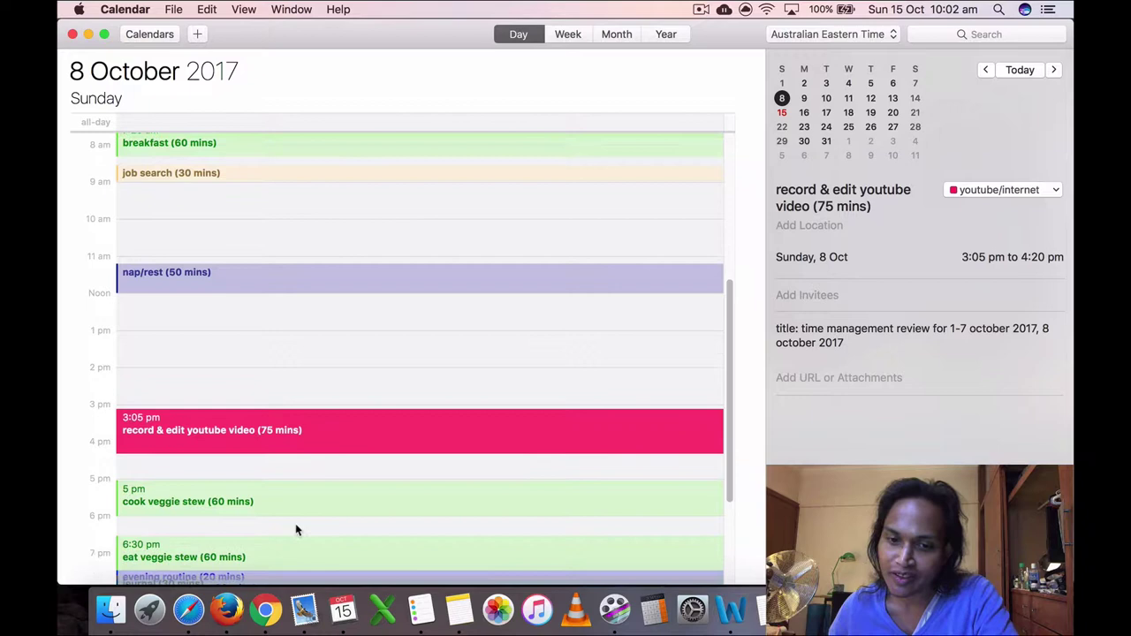
{"action": "scroll", "coordinate": [255, 485], "scroll_direction": "down", "scroll_amount": 1}
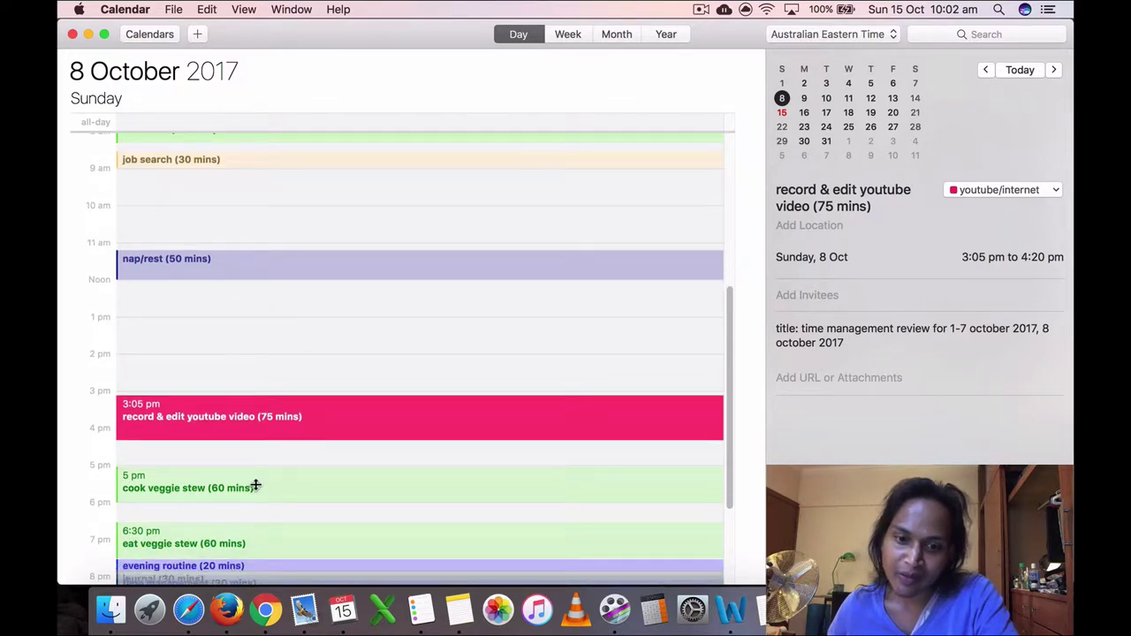
{"action": "left_click", "coordinate": [255, 485]}
{"action": "scroll", "coordinate": [257, 488], "scroll_direction": "down", "scroll_amount": 2}
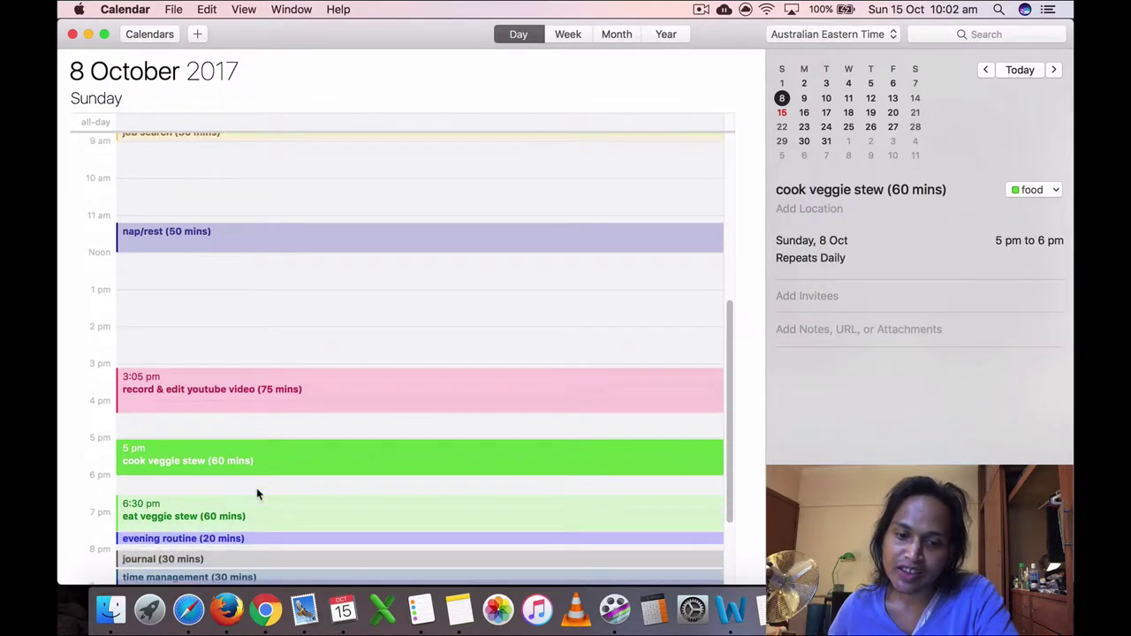
{"action": "left_click", "coordinate": [235, 510]}
Step: Check evening routine, journal, time management and overnight Sleep, then go to Monday 9 October
{"action": "scroll", "coordinate": [232, 507], "scroll_direction": "down", "scroll_amount": 2}
{"action": "left_click", "coordinate": [225, 515]}
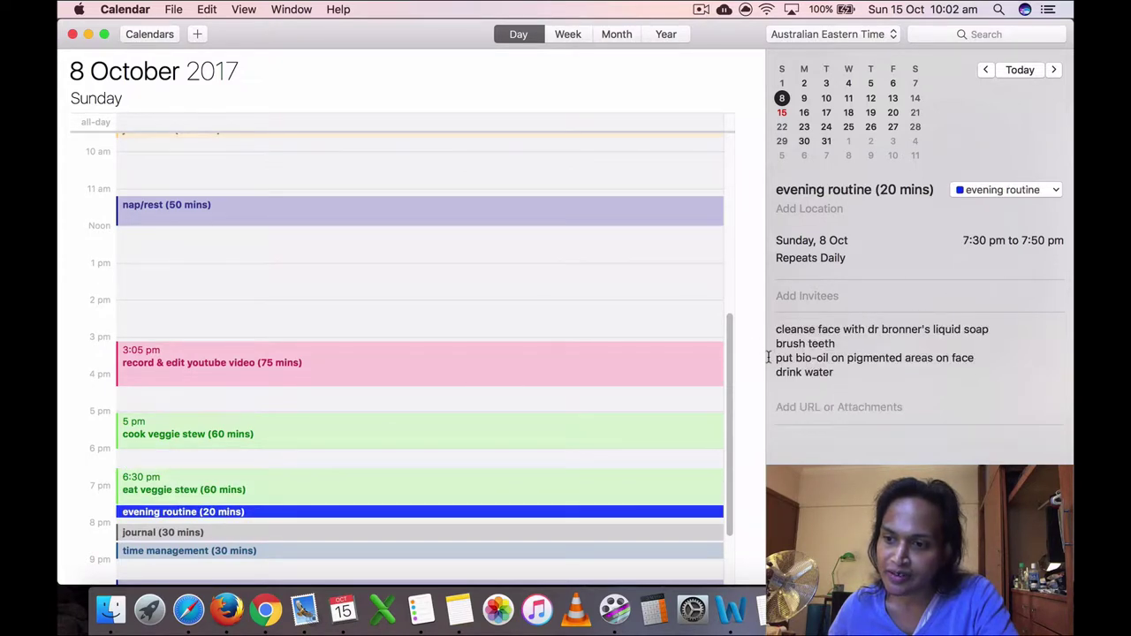
{"action": "scroll", "coordinate": [317, 478], "scroll_direction": "down", "scroll_amount": 1}
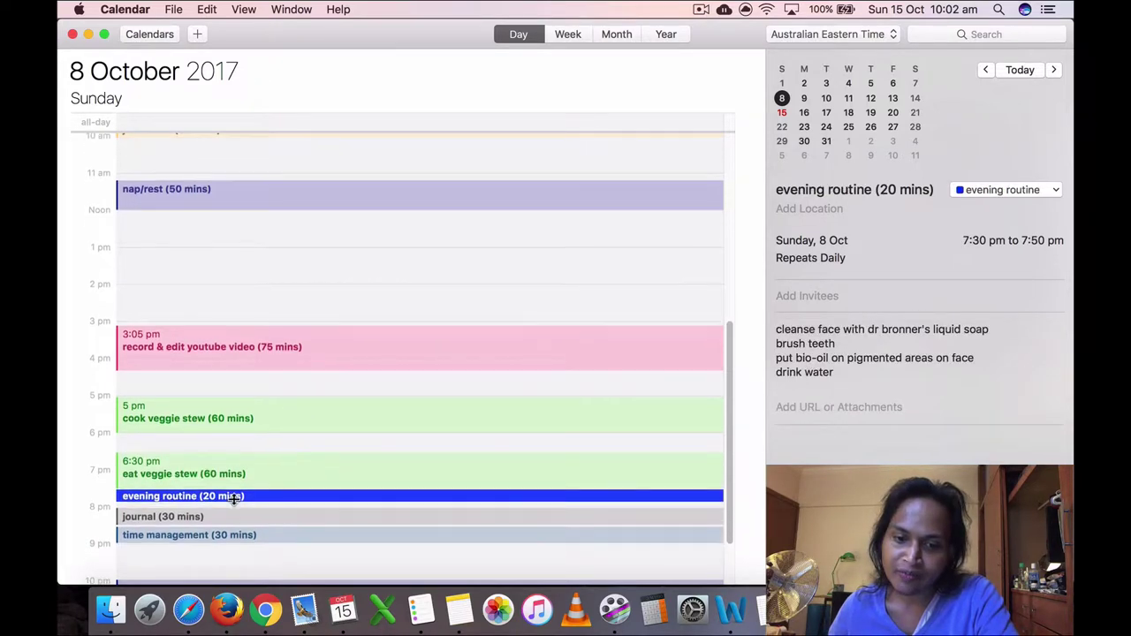
{"action": "left_click", "coordinate": [224, 517]}
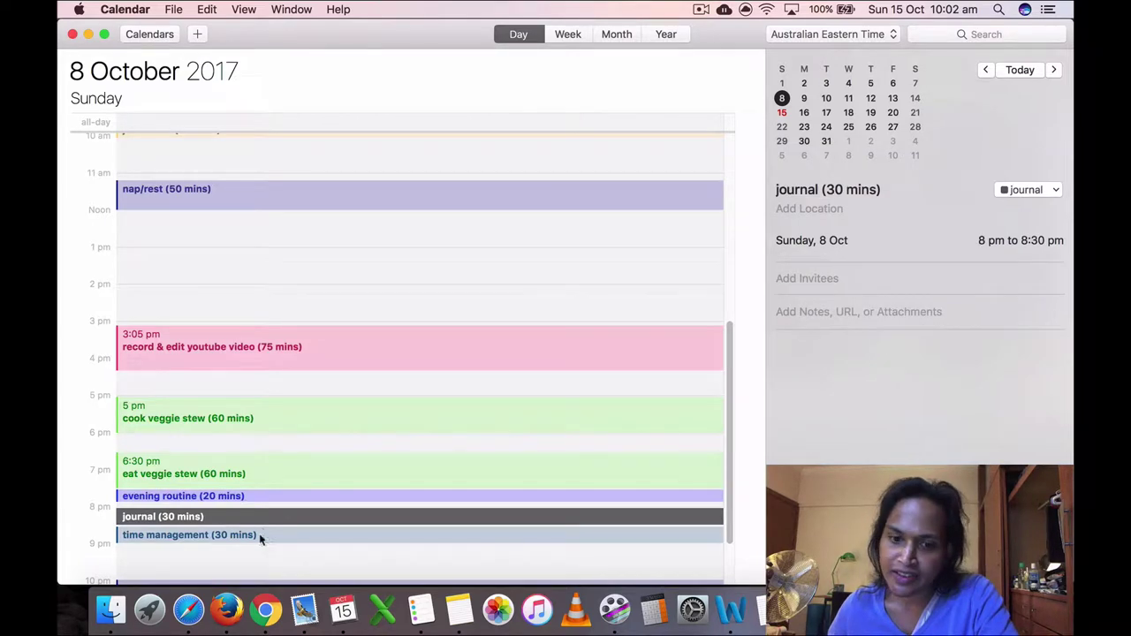
{"action": "left_click", "coordinate": [255, 539]}
{"action": "scroll", "coordinate": [255, 542], "scroll_direction": "down", "scroll_amount": 3}
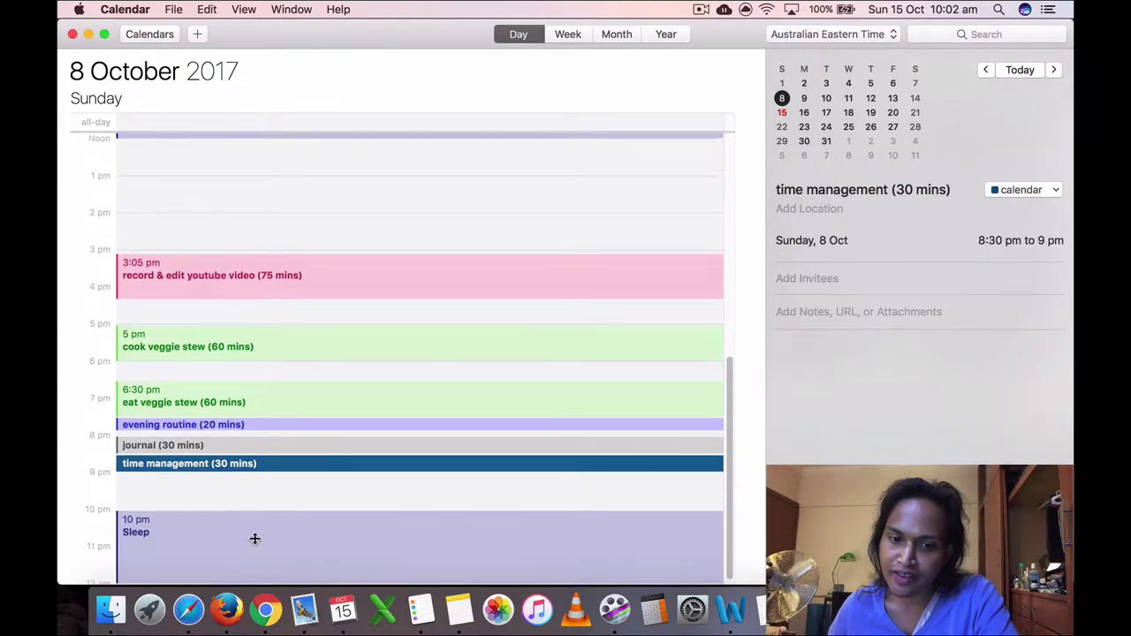
{"action": "left_click", "coordinate": [258, 541]}
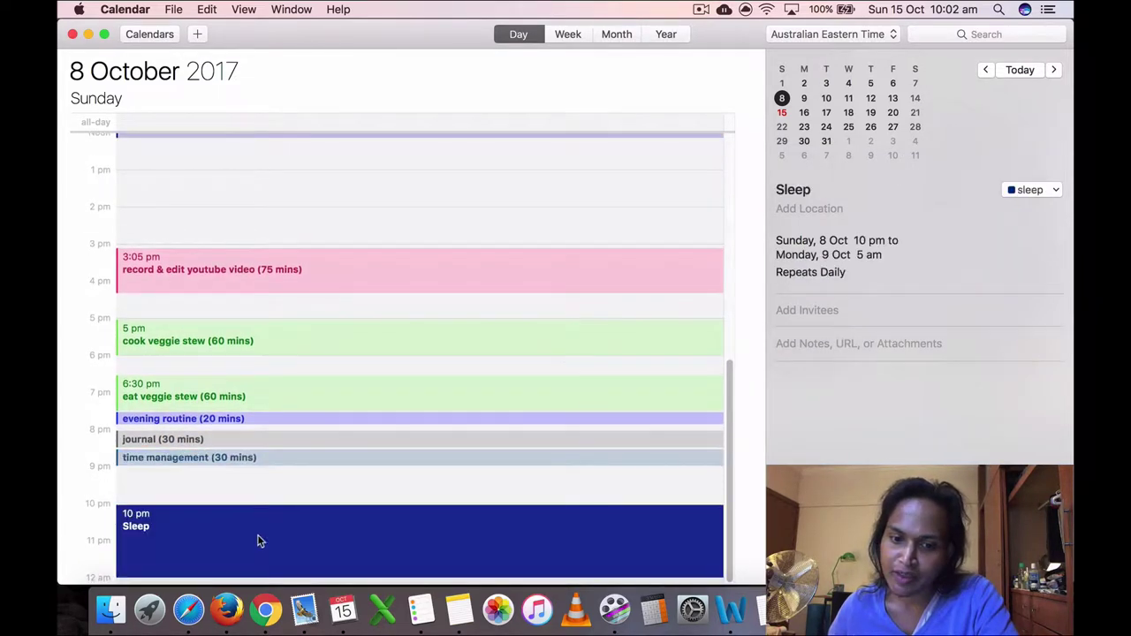
{"action": "left_click", "coordinate": [806, 98]}
Step: Review Monday's morning routine, veggie stew prep, breakfast, job search and female voice practice
{"action": "left_click_drag", "start_coordinate": [733, 371], "coordinate": [745, 101]}
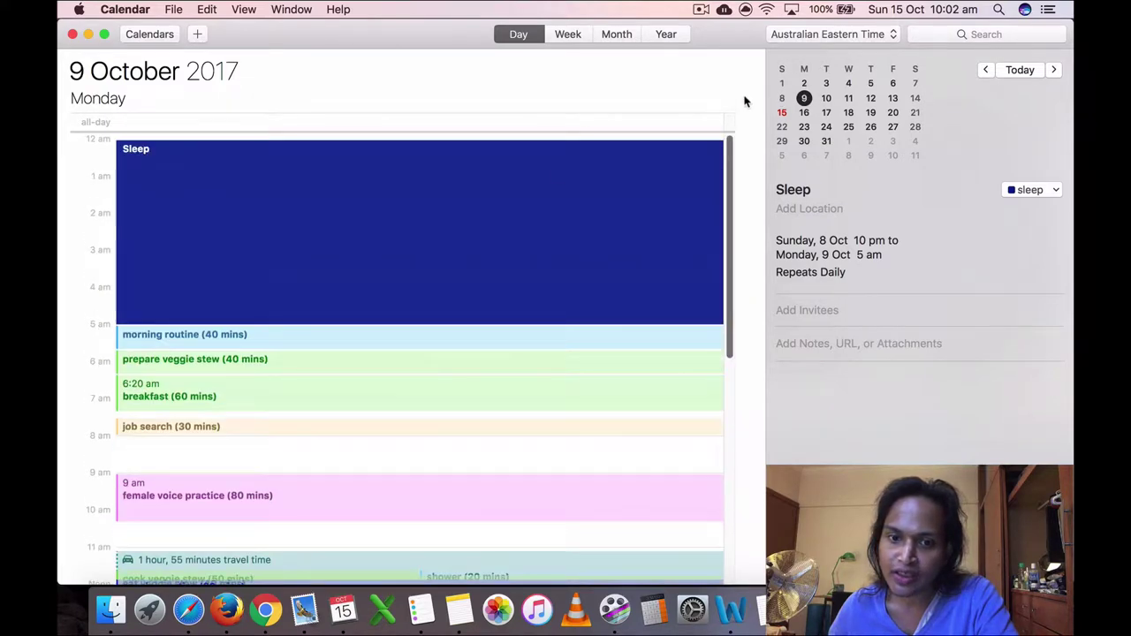
{"action": "left_click", "coordinate": [293, 336]}
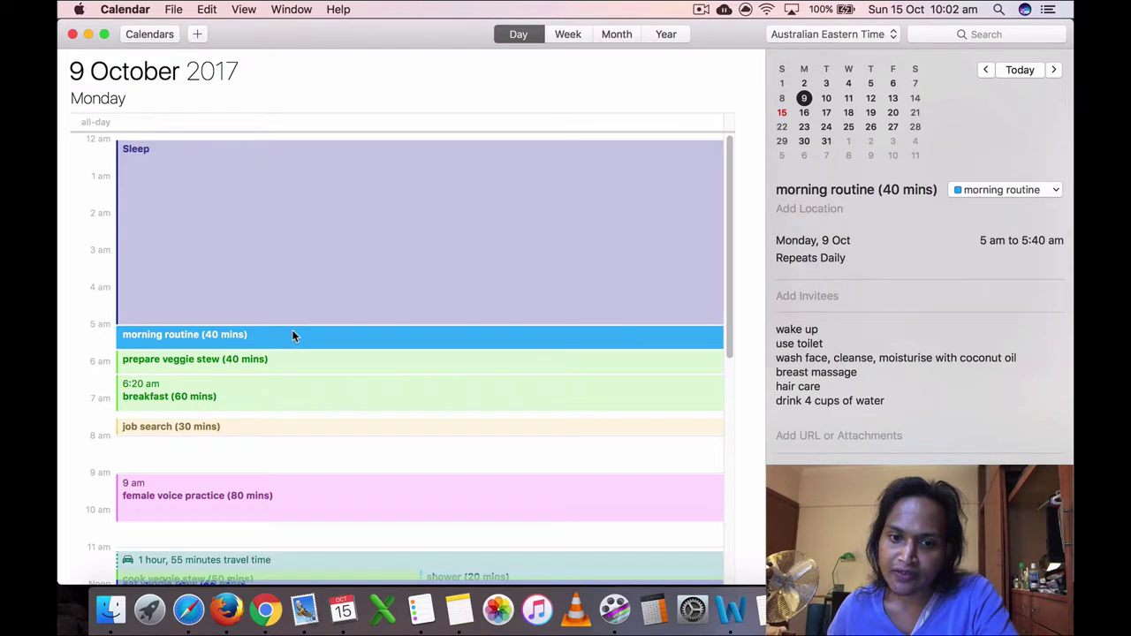
{"action": "left_click", "coordinate": [288, 362]}
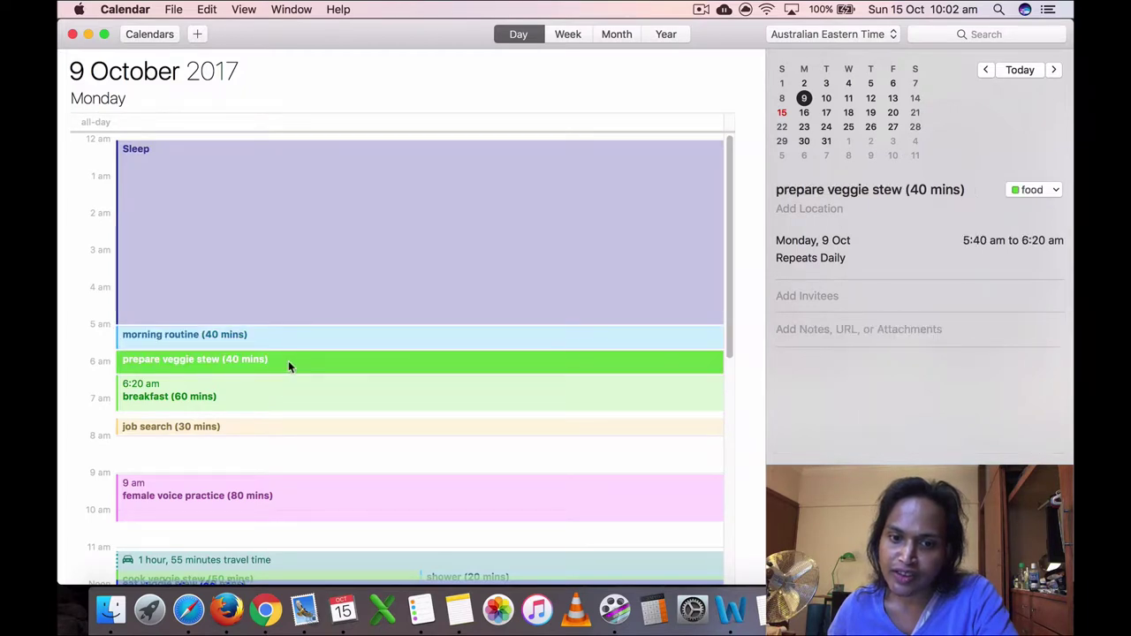
{"action": "left_click", "coordinate": [272, 393]}
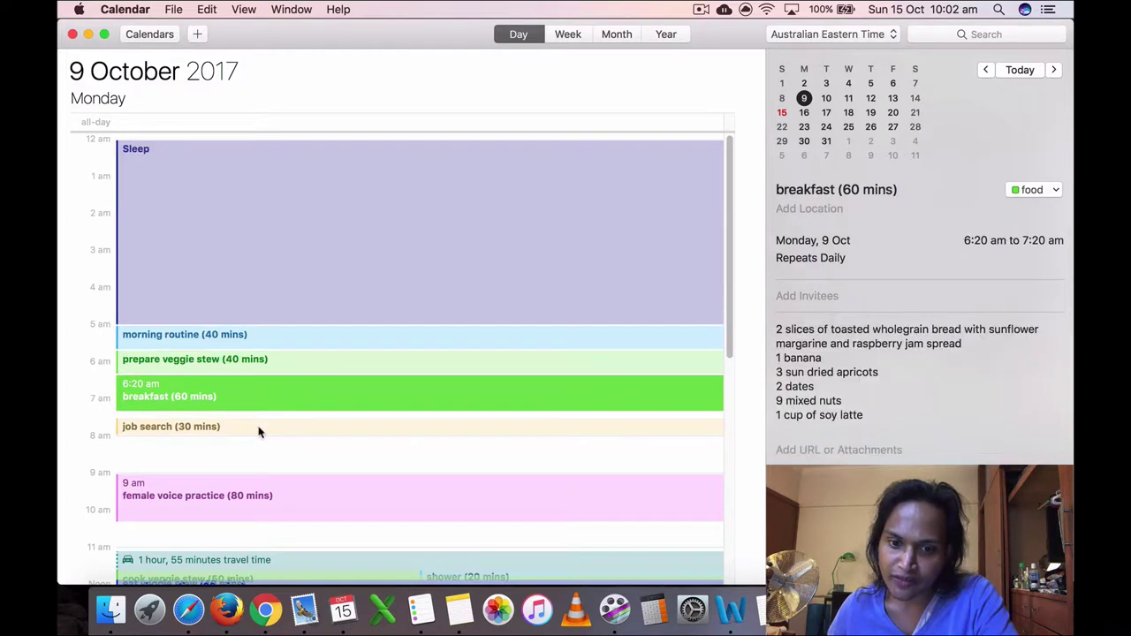
{"action": "left_click", "coordinate": [259, 428]}
{"action": "scroll", "coordinate": [256, 431], "scroll_direction": "down", "scroll_amount": 3}
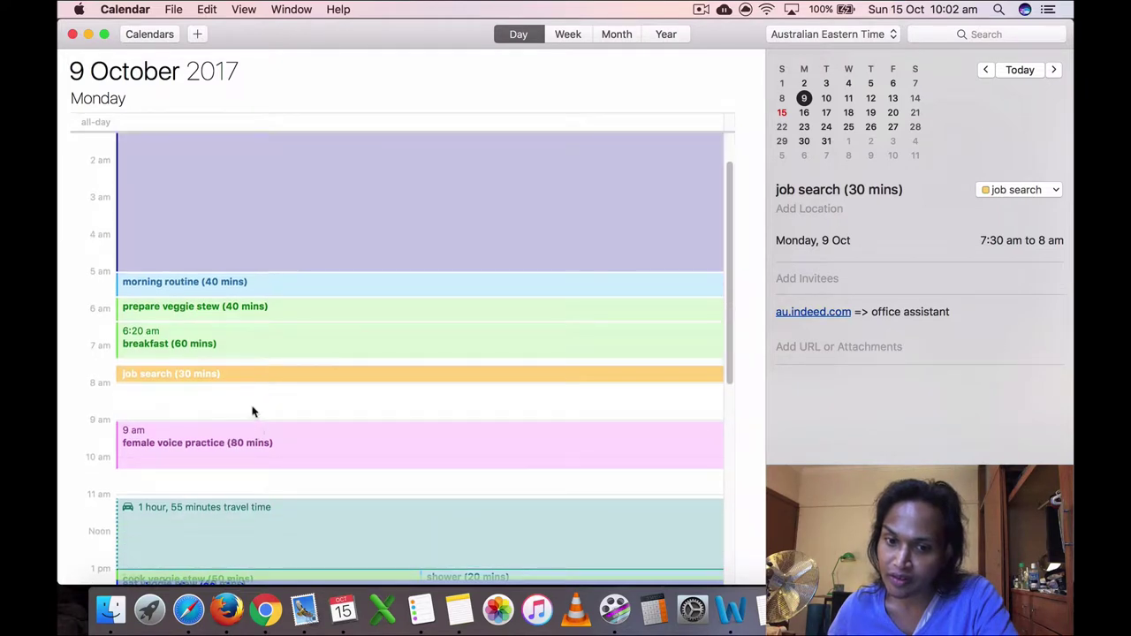
{"action": "scroll", "coordinate": [253, 389], "scroll_direction": "down", "scroll_amount": 1}
{"action": "left_click", "coordinate": [243, 432]}
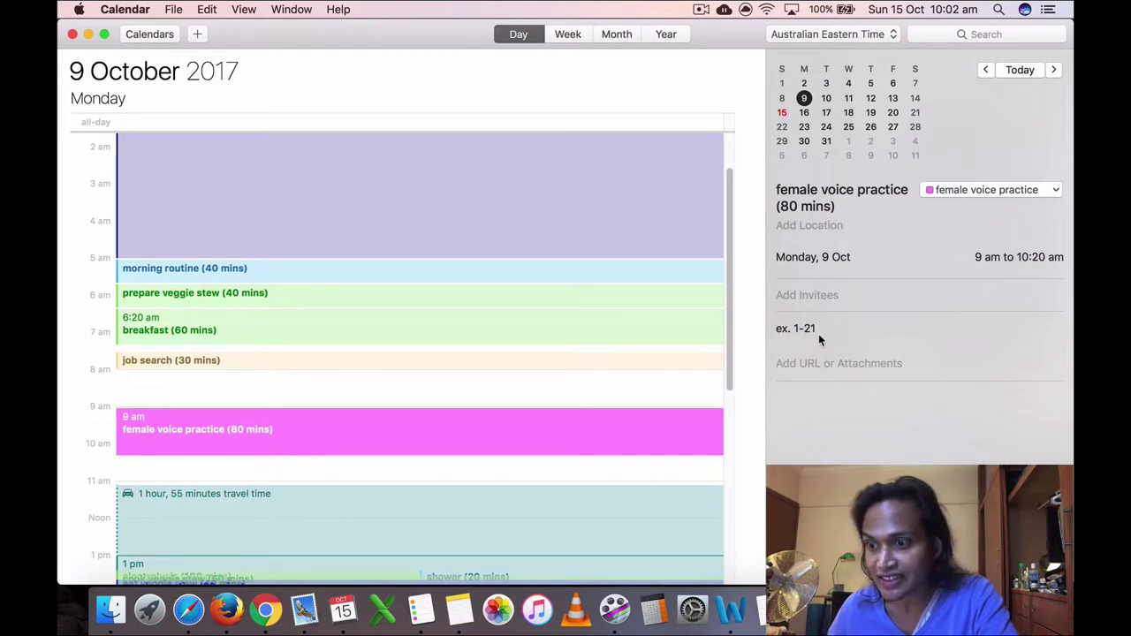
Step: Inspect the details of Monday's electrolysis appointment
{"action": "scroll", "coordinate": [487, 454], "scroll_direction": "down", "scroll_amount": 3}
{"action": "scroll", "coordinate": [296, 498], "scroll_direction": "down", "scroll_amount": 3}
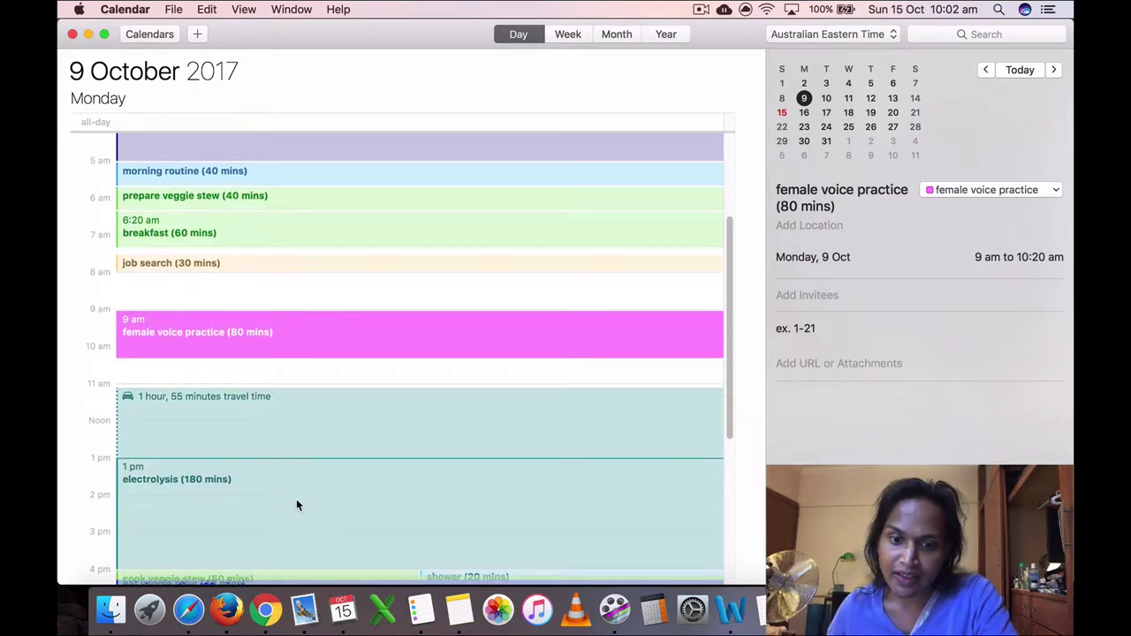
{"action": "left_click", "coordinate": [294, 460]}
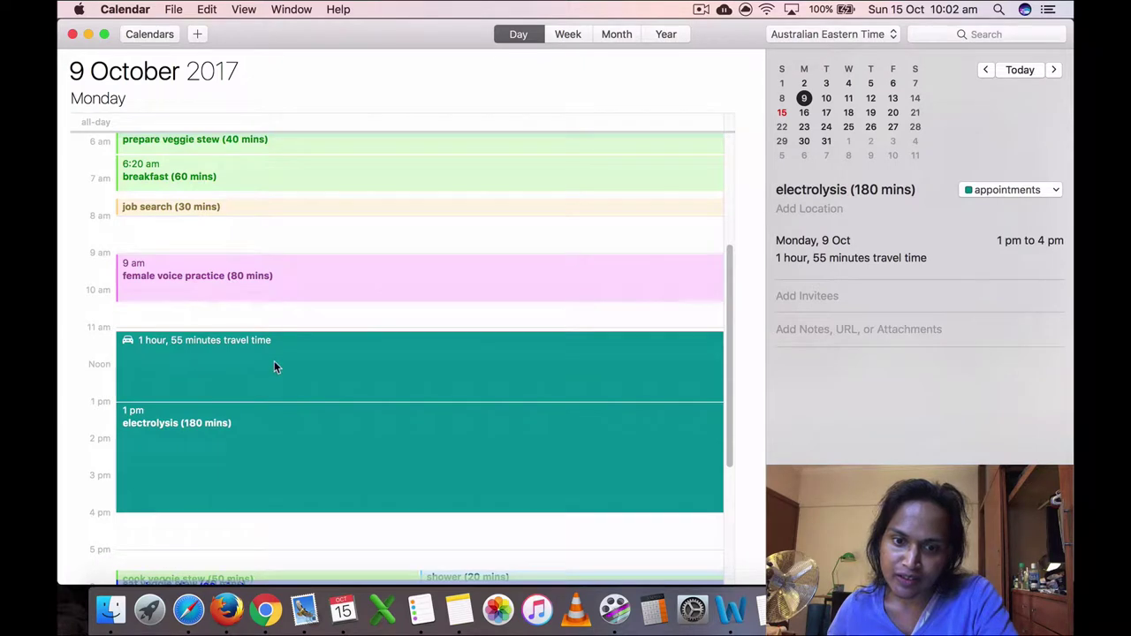
{"action": "left_click", "coordinate": [308, 314]}
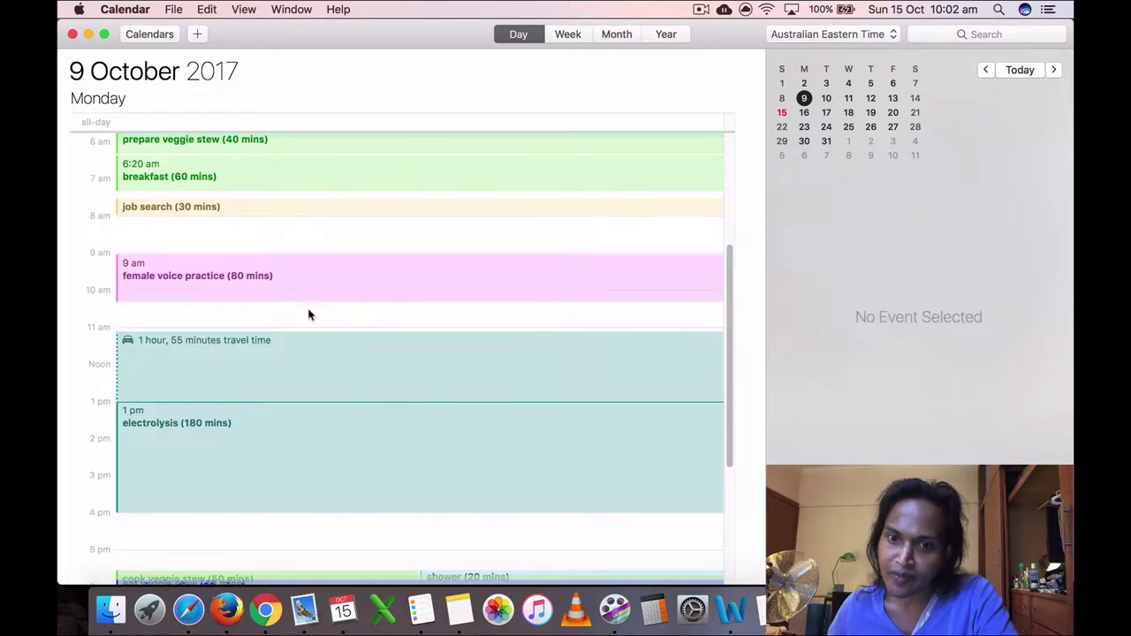
{"action": "left_click", "coordinate": [309, 365]}
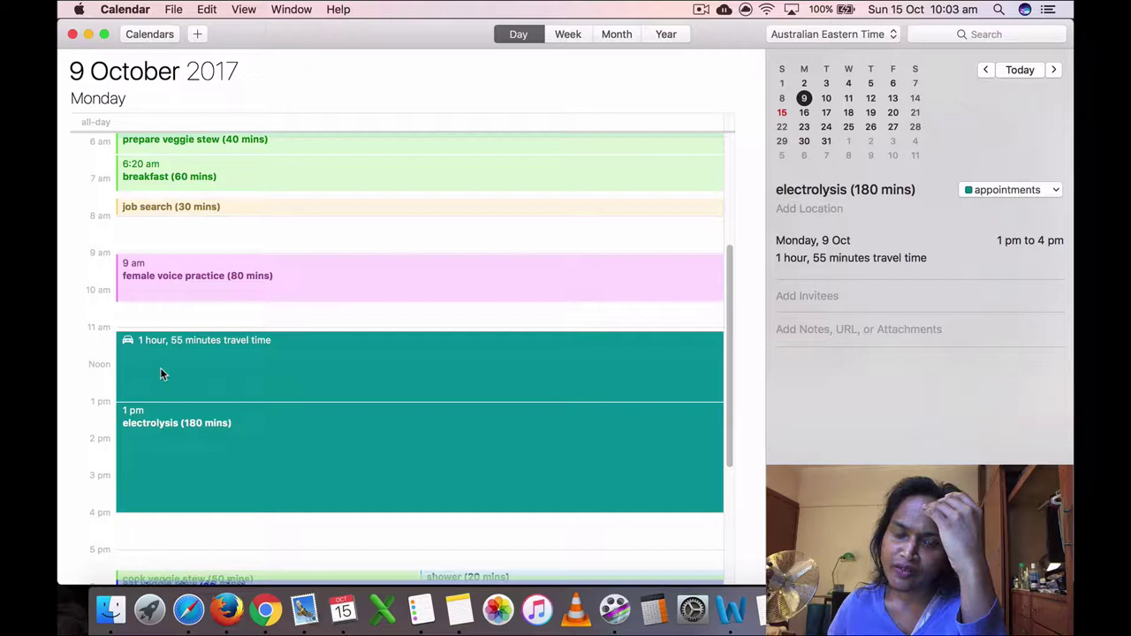
{"action": "left_click", "coordinate": [287, 537]}
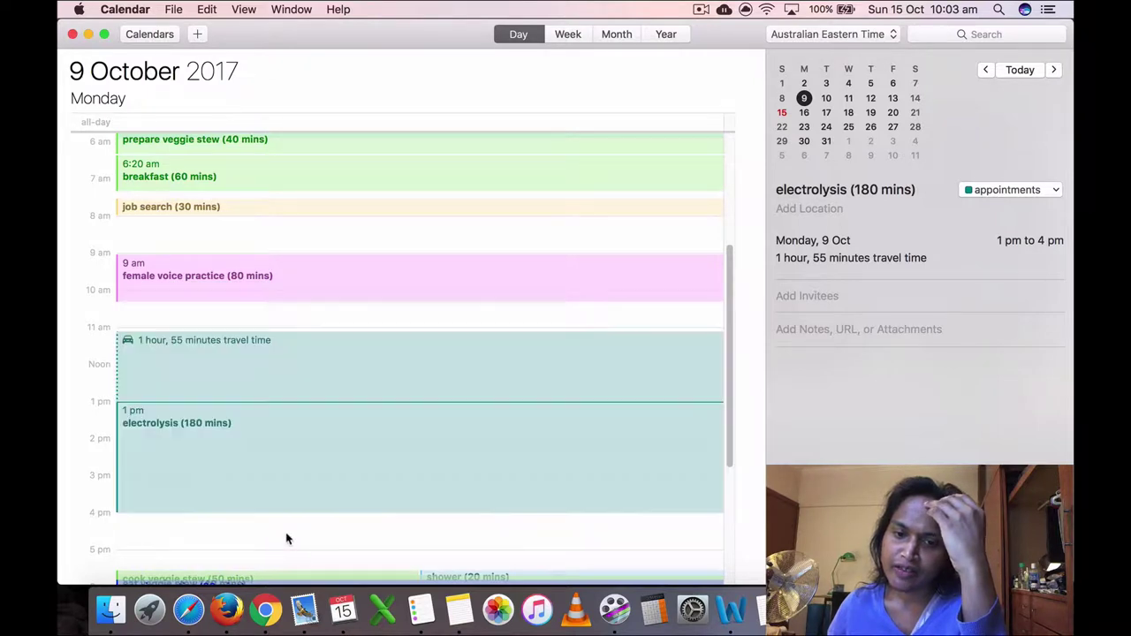
Step: Check Monday's cook veggie stew, shower and eat veggie stew events
{"action": "scroll", "coordinate": [287, 538], "scroll_direction": "down", "scroll_amount": 3}
{"action": "scroll", "coordinate": [287, 536], "scroll_direction": "down", "scroll_amount": 1}
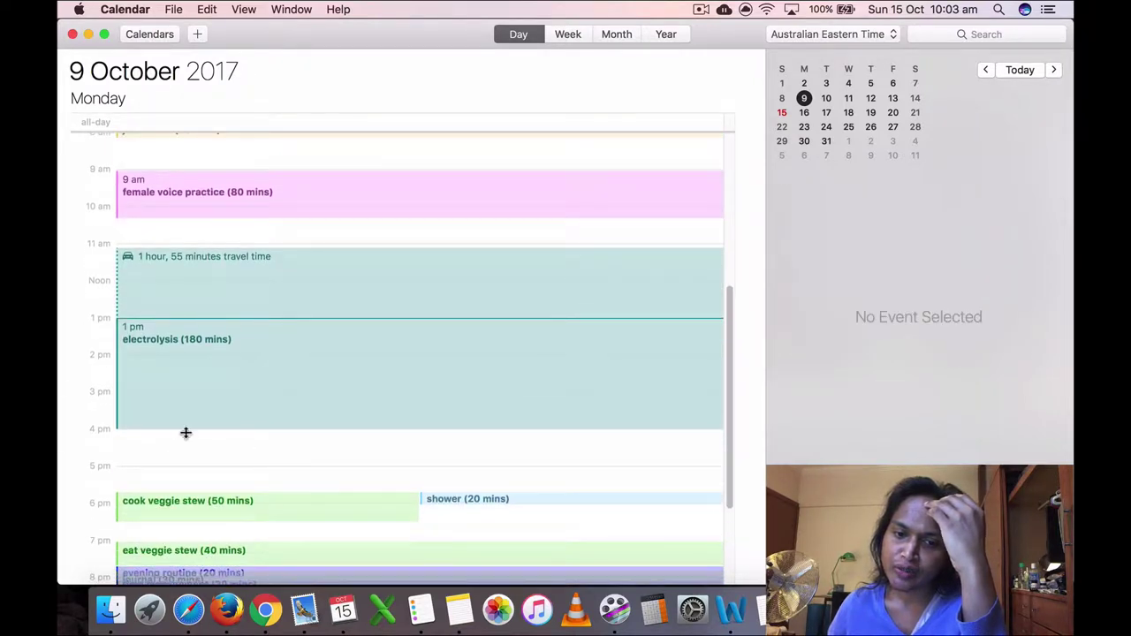
{"action": "scroll", "coordinate": [366, 460], "scroll_direction": "down", "scroll_amount": 2}
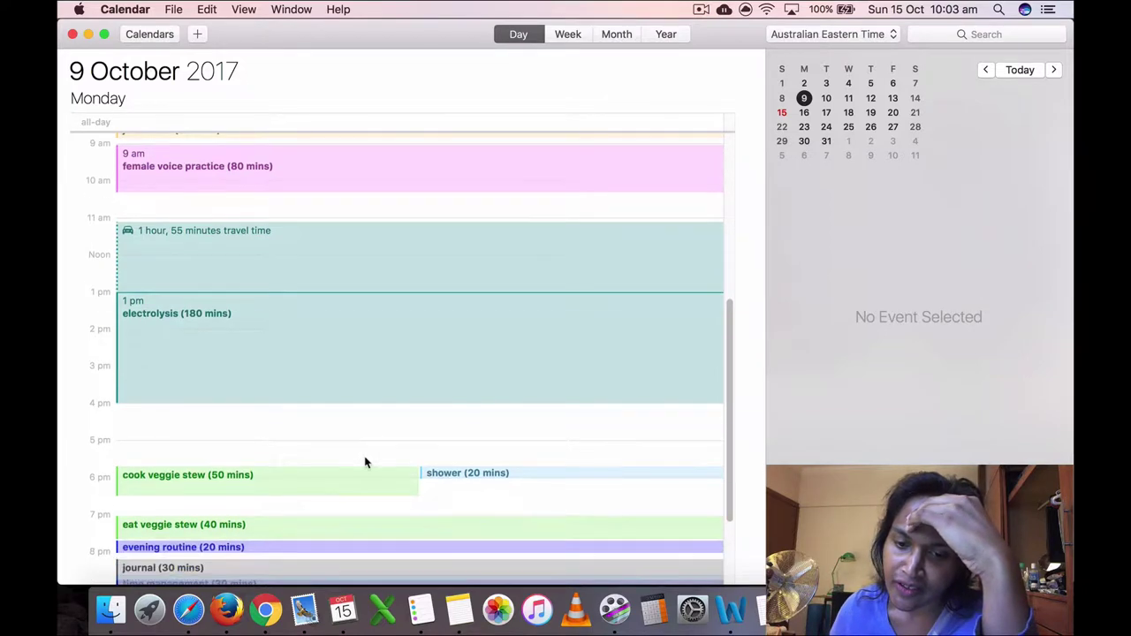
{"action": "left_click", "coordinate": [354, 478]}
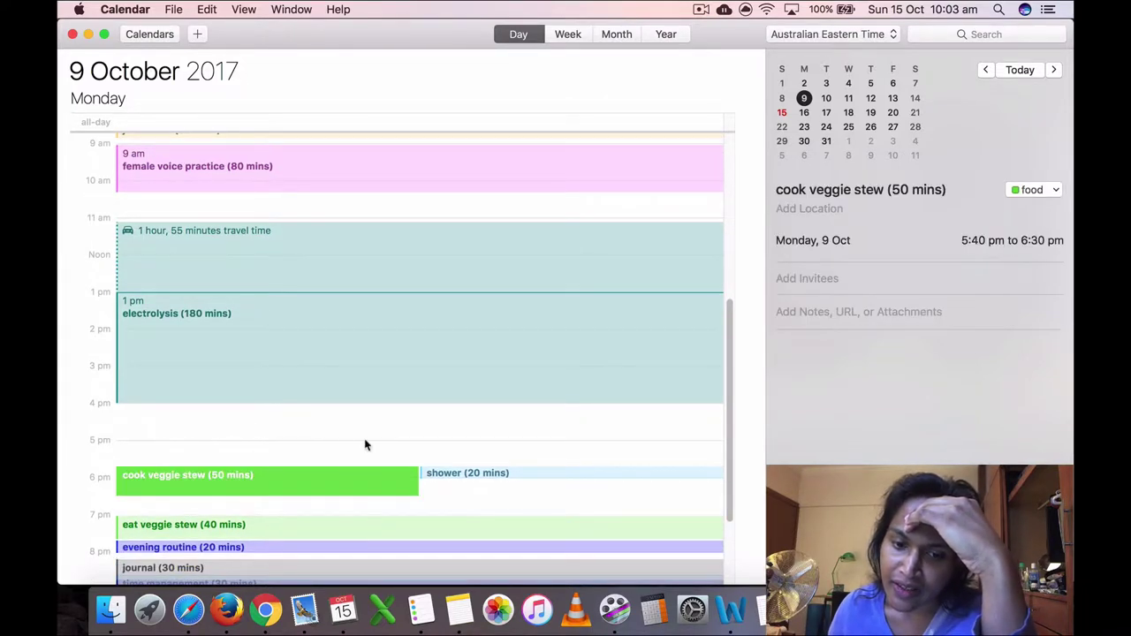
{"action": "scroll", "coordinate": [365, 444], "scroll_direction": "down", "scroll_amount": 2}
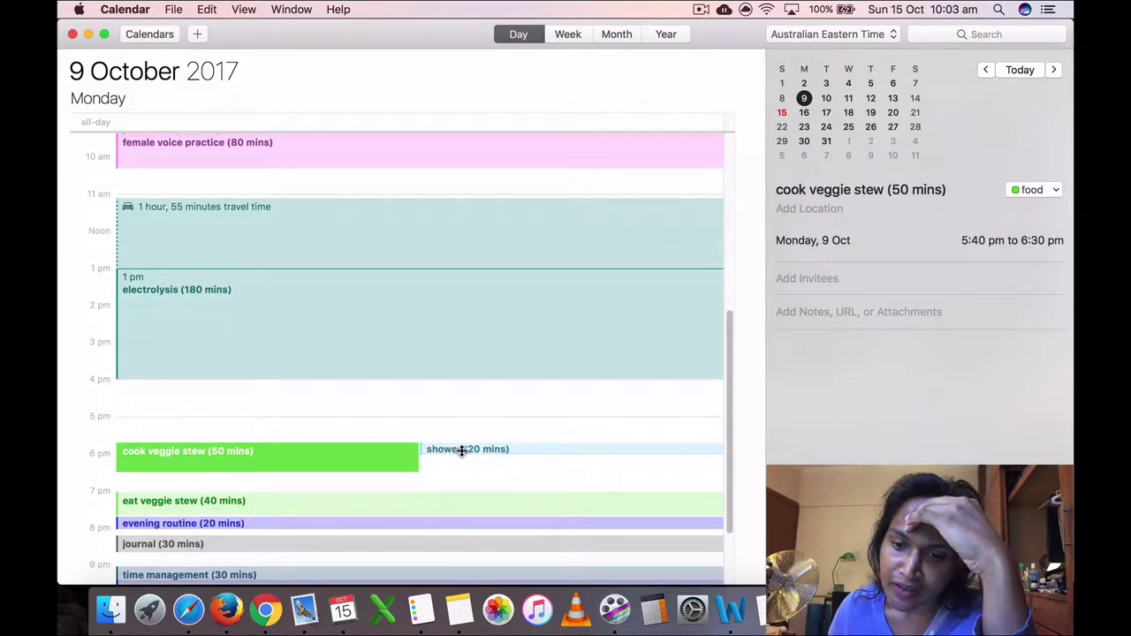
{"action": "left_click", "coordinate": [495, 454]}
{"action": "scroll", "coordinate": [451, 460], "scroll_direction": "down", "scroll_amount": 3}
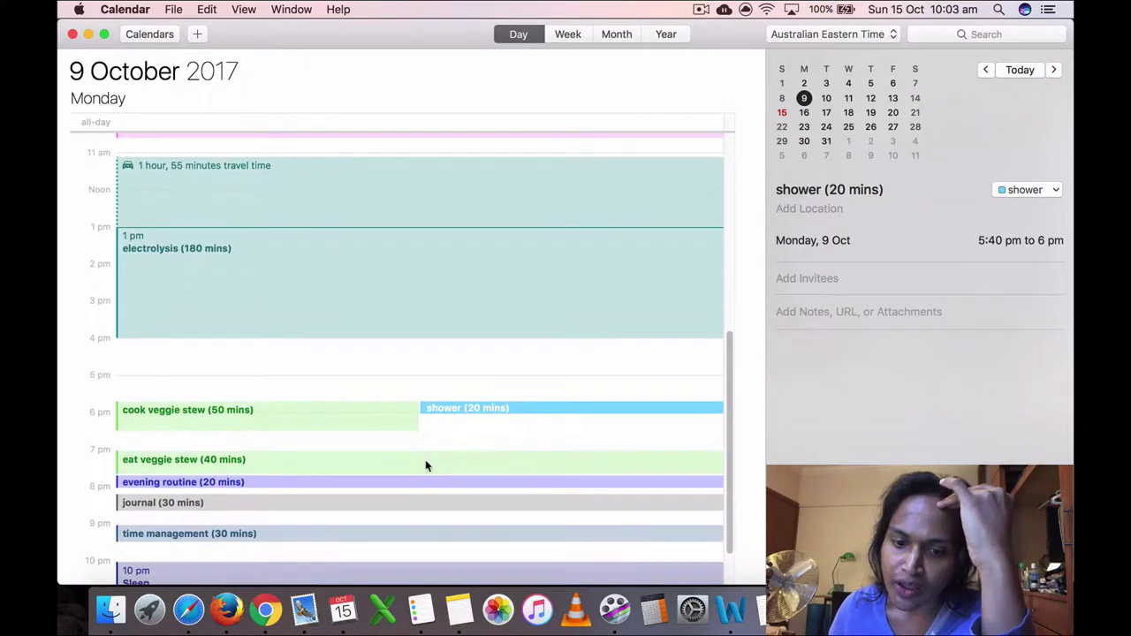
{"action": "left_click", "coordinate": [254, 469]}
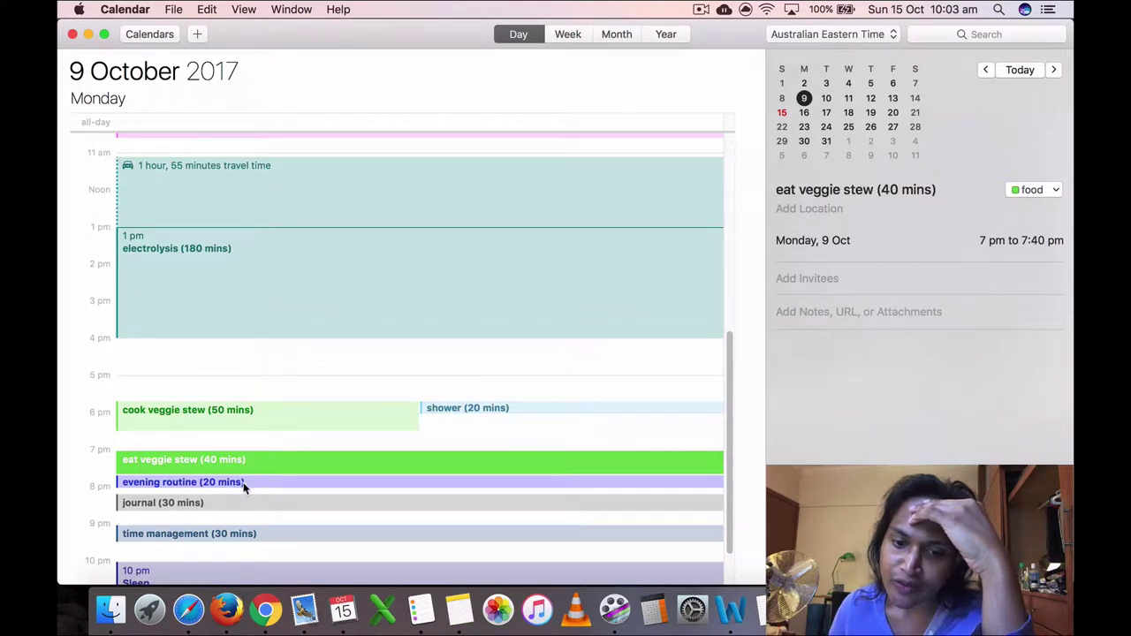
Step: Read evening routine, journal, time management and Sleep, then go to Tuesday 10 October
{"action": "left_click", "coordinate": [245, 488]}
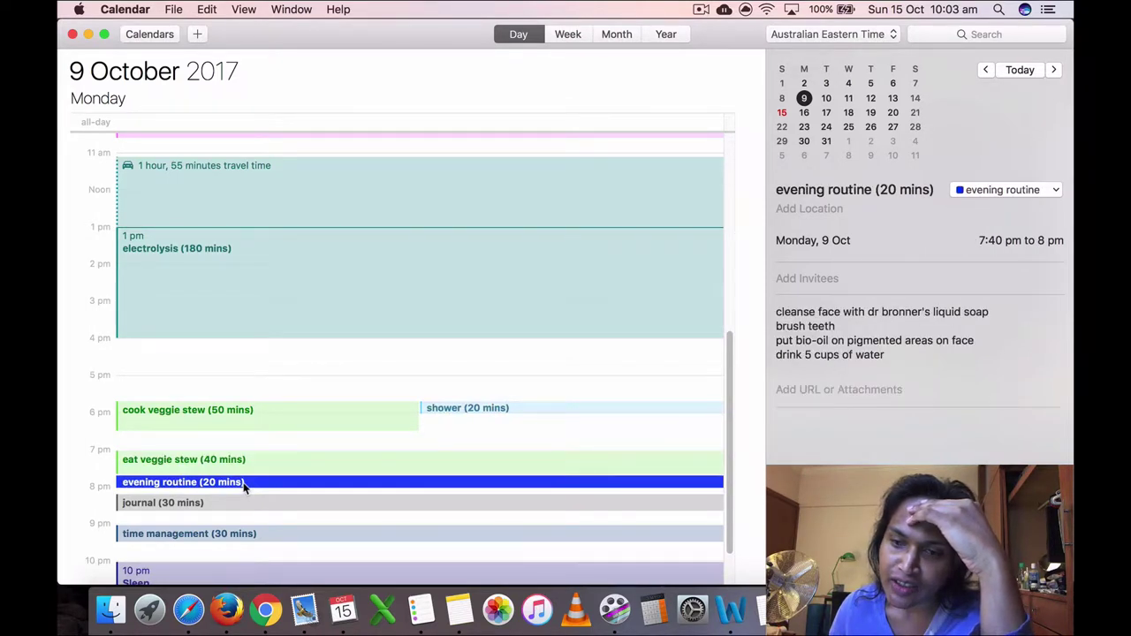
{"action": "left_click", "coordinate": [238, 497]}
{"action": "scroll", "coordinate": [239, 499], "scroll_direction": "down", "scroll_amount": 1}
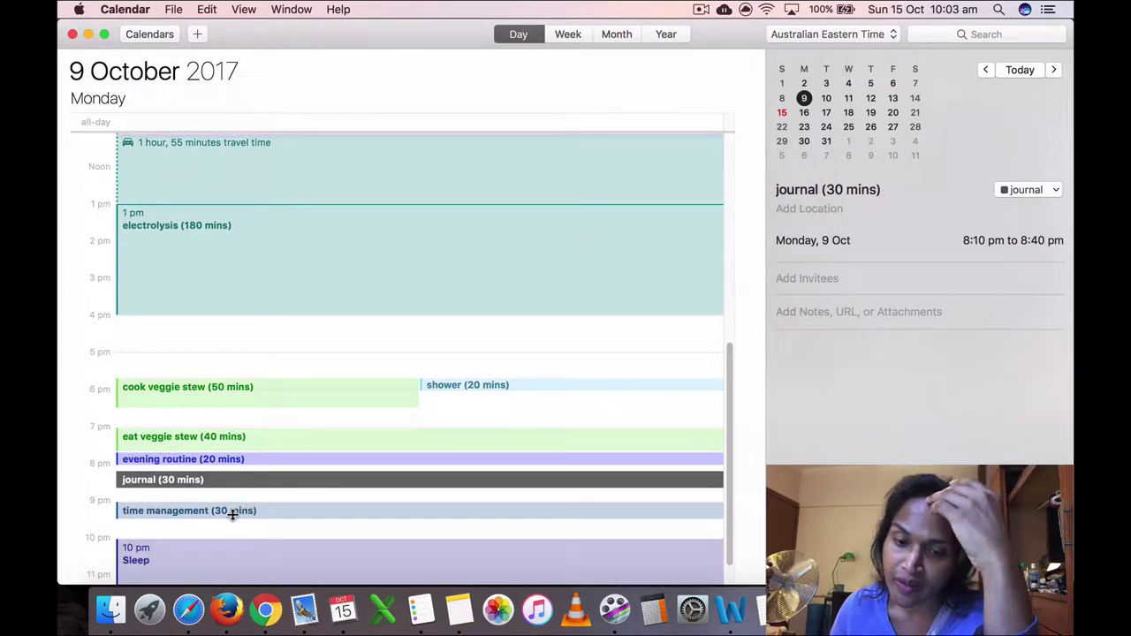
{"action": "left_click", "coordinate": [235, 515]}
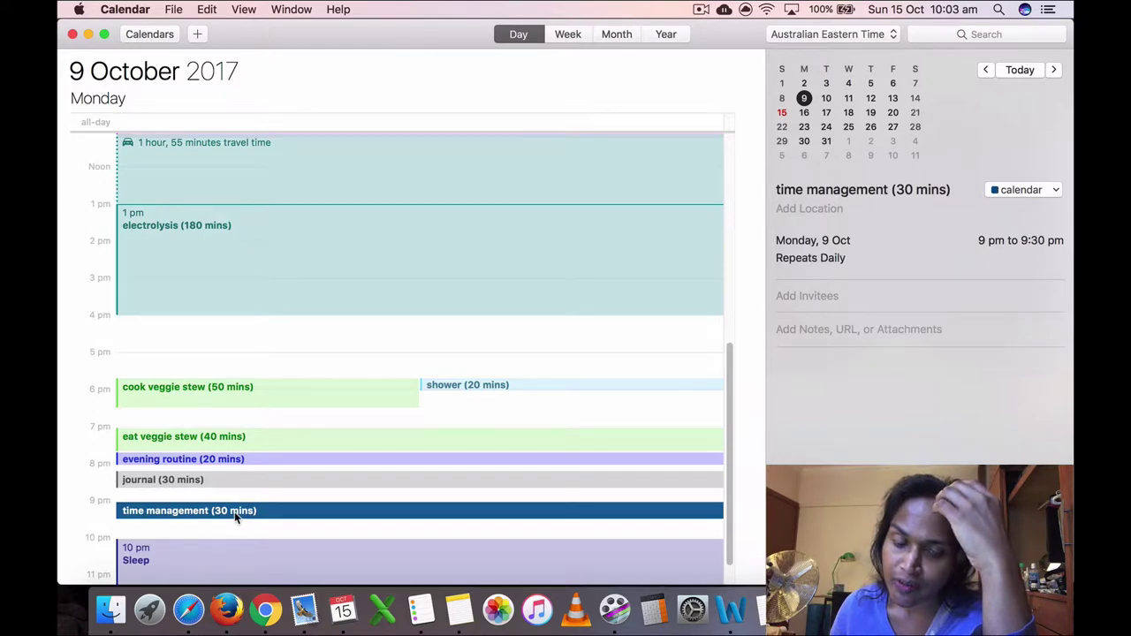
{"action": "scroll", "coordinate": [234, 512], "scroll_direction": "down", "scroll_amount": 3}
{"action": "left_click", "coordinate": [231, 528]}
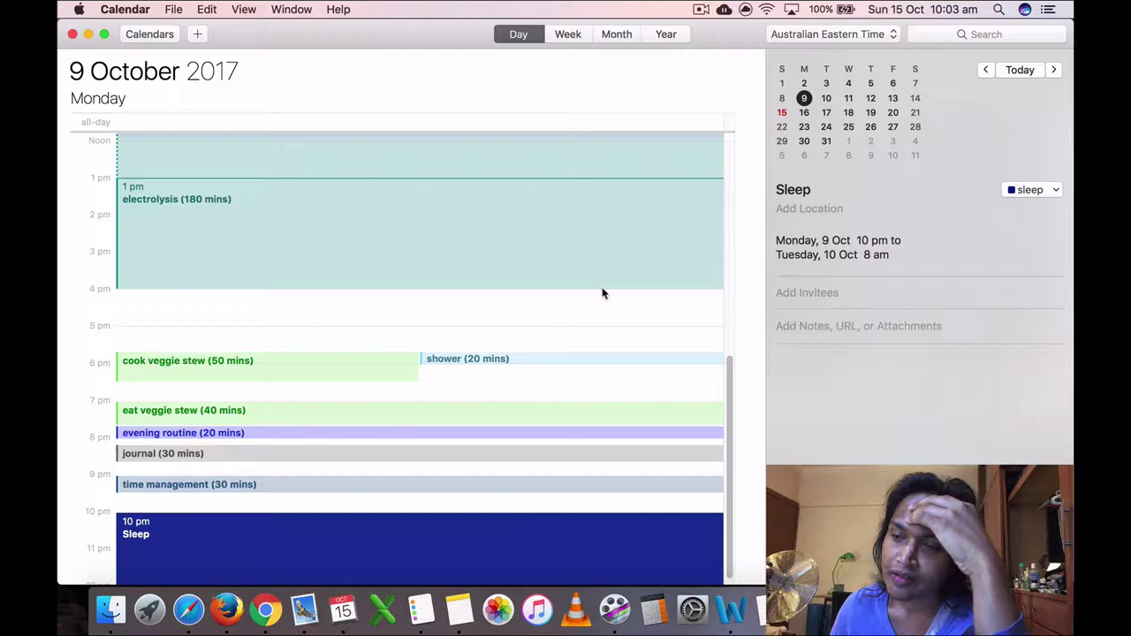
{"action": "left_click", "coordinate": [827, 98]}
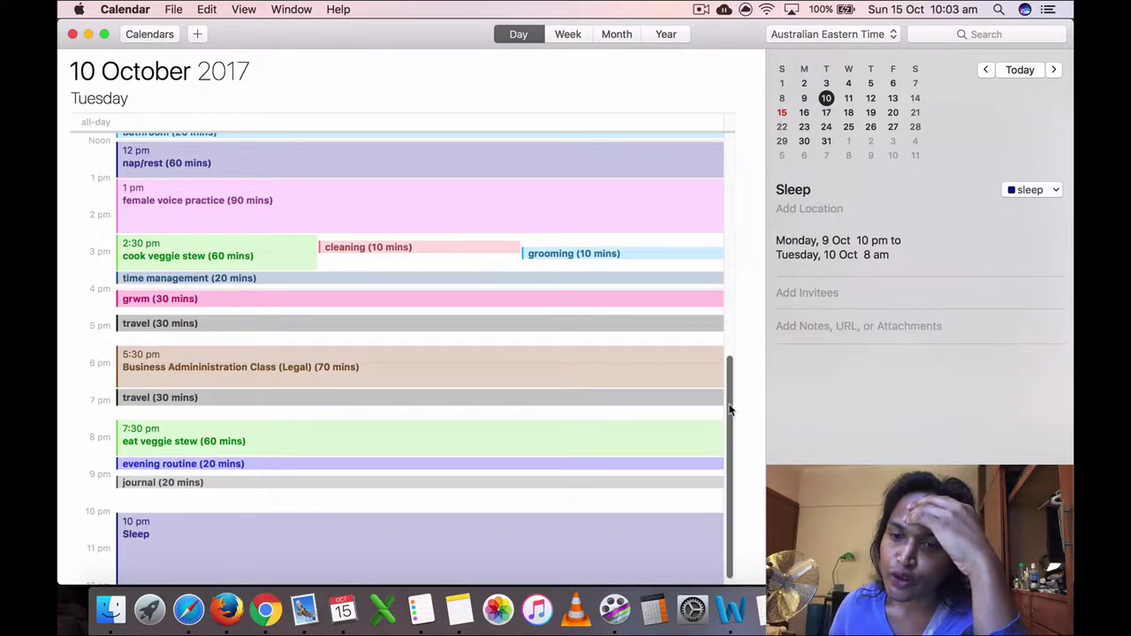
Step: Move Tuesday's morning routine from 5 am to 8 am for this day only
{"action": "scroll", "coordinate": [325, 381], "scroll_direction": "up", "scroll_amount": 15}
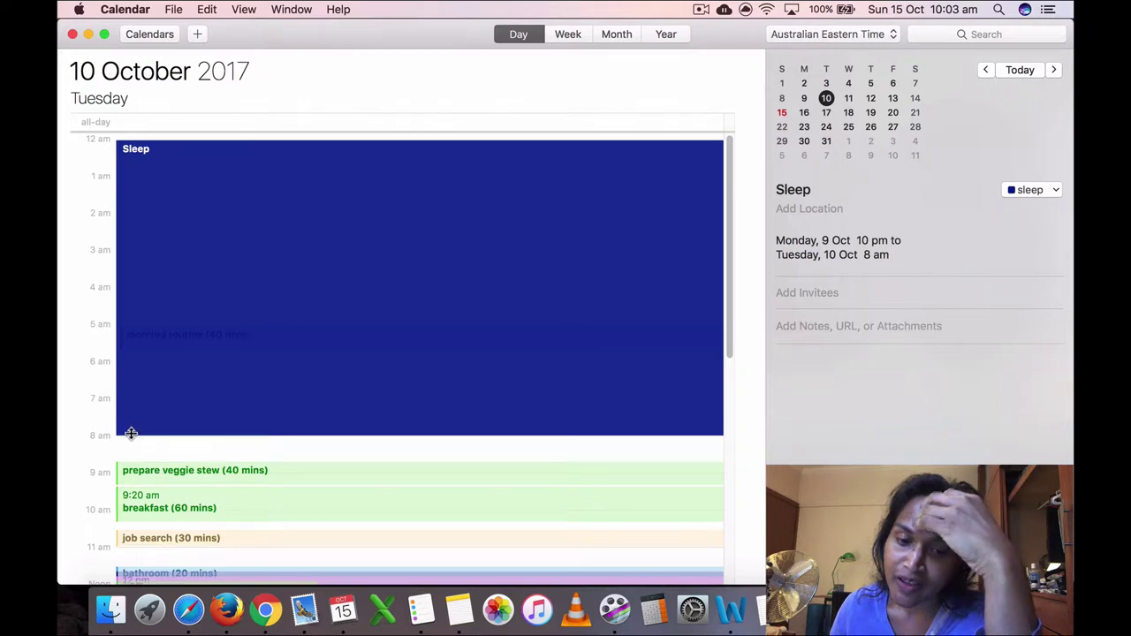
{"action": "scroll", "coordinate": [134, 437], "scroll_direction": "down", "scroll_amount": 1}
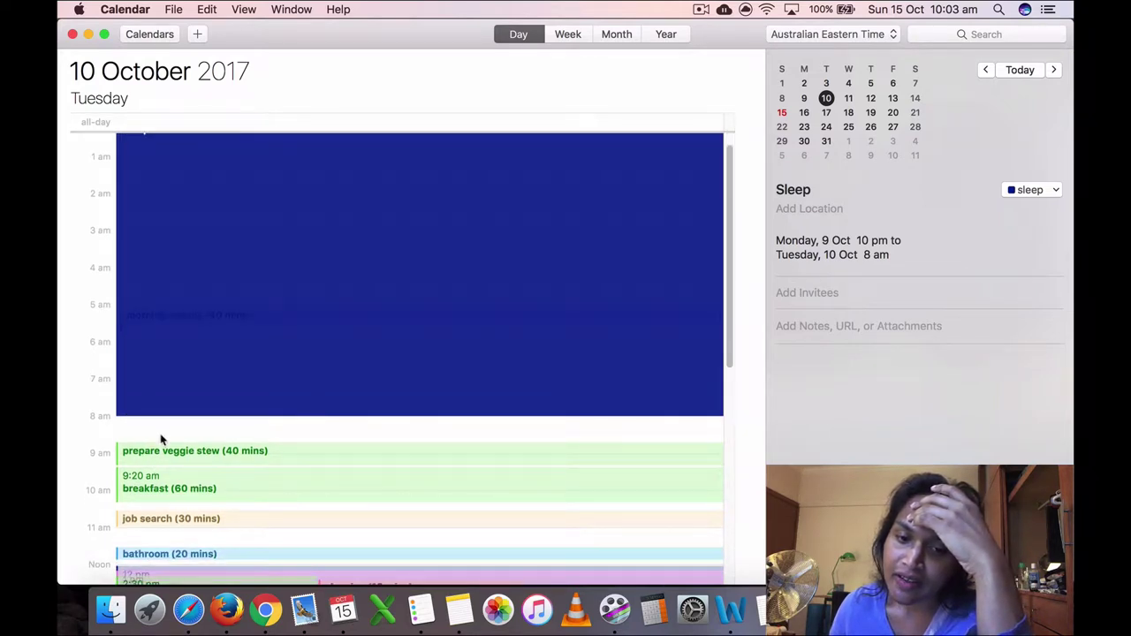
{"action": "scroll", "coordinate": [215, 468], "scroll_direction": "down", "scroll_amount": 4}
{"action": "left_click", "coordinate": [190, 386]}
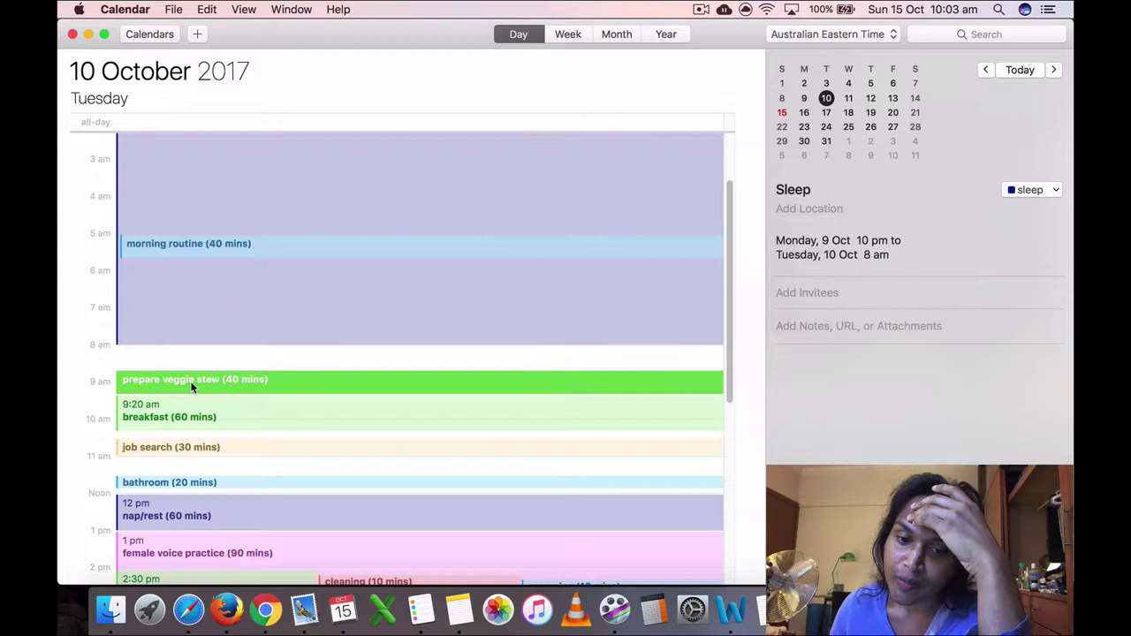
{"action": "left_click", "coordinate": [233, 248]}
{"action": "left_click_drag", "start_coordinate": [232, 242], "coordinate": [233, 353]}
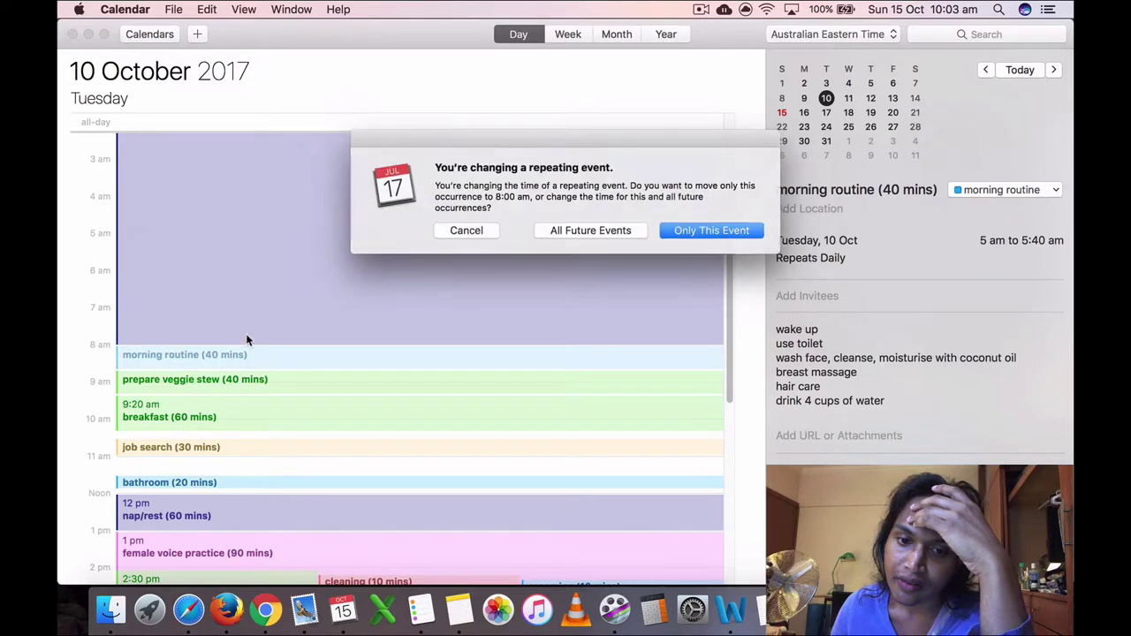
{"action": "left_click", "coordinate": [700, 231]}
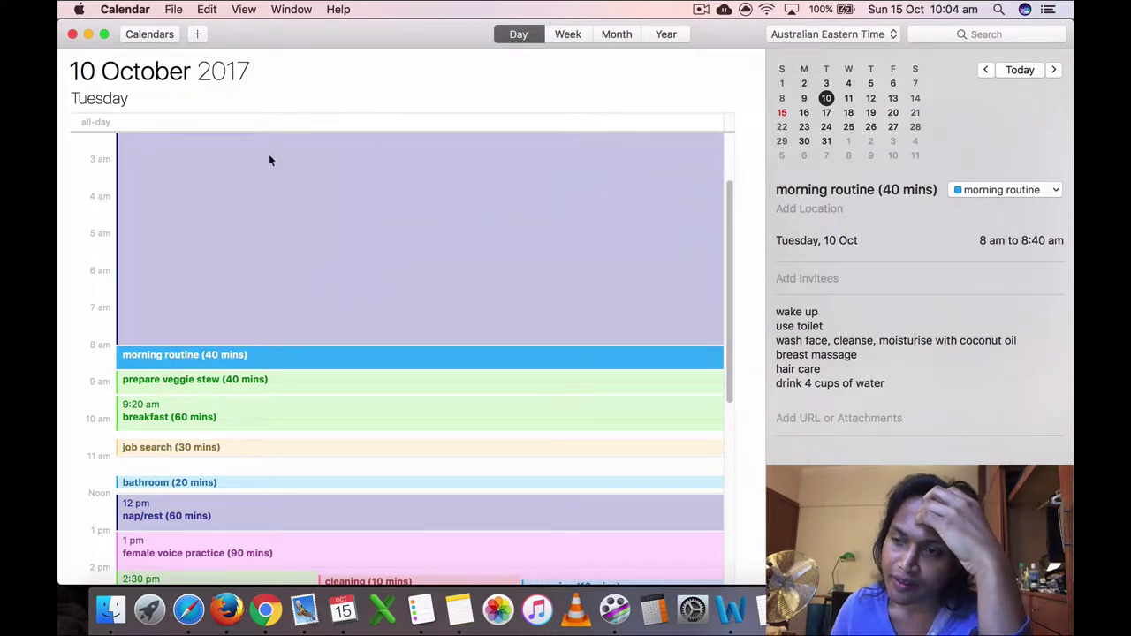
Step: Review Tuesday's prepare veggie stew, breakfast, job search, bathroom and nap/rest events
{"action": "left_click", "coordinate": [199, 382]}
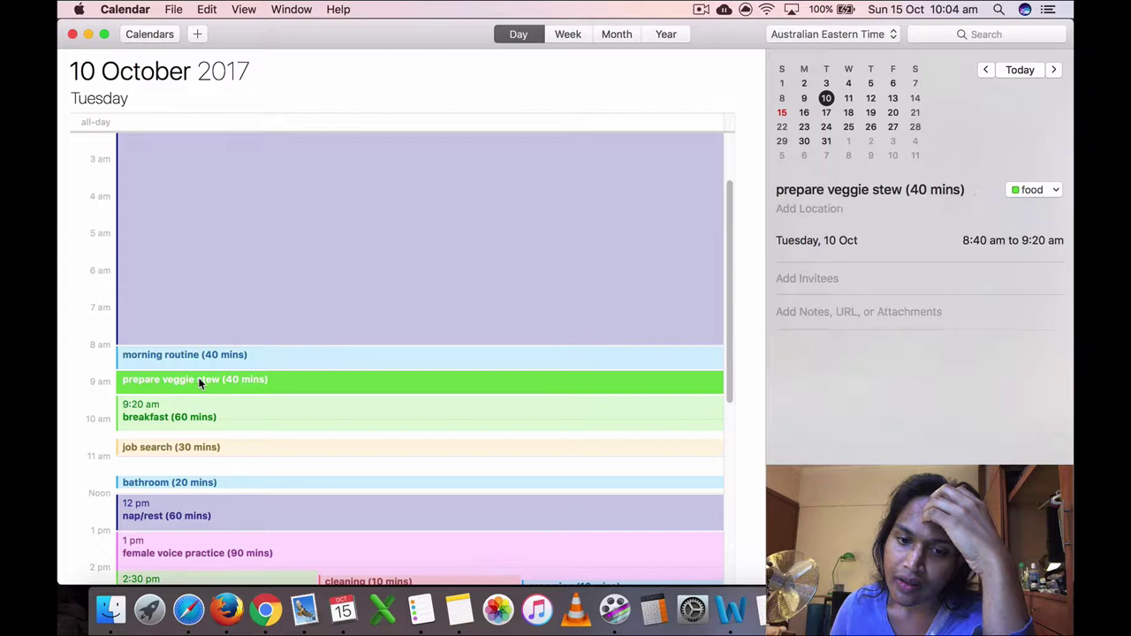
{"action": "left_click", "coordinate": [221, 421]}
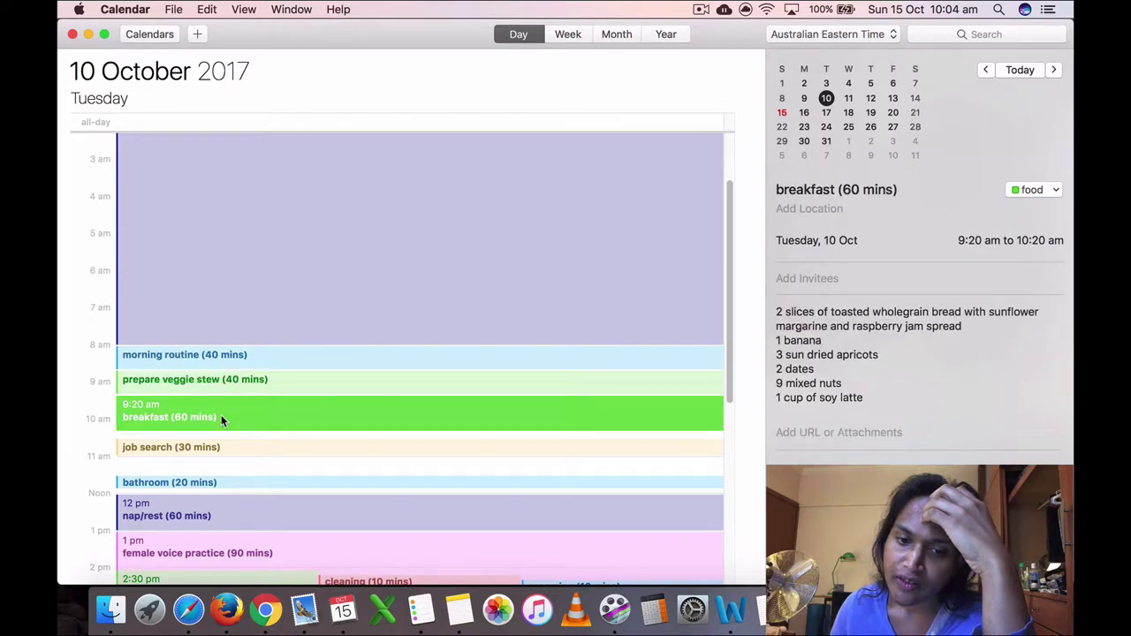
{"action": "left_click", "coordinate": [221, 451]}
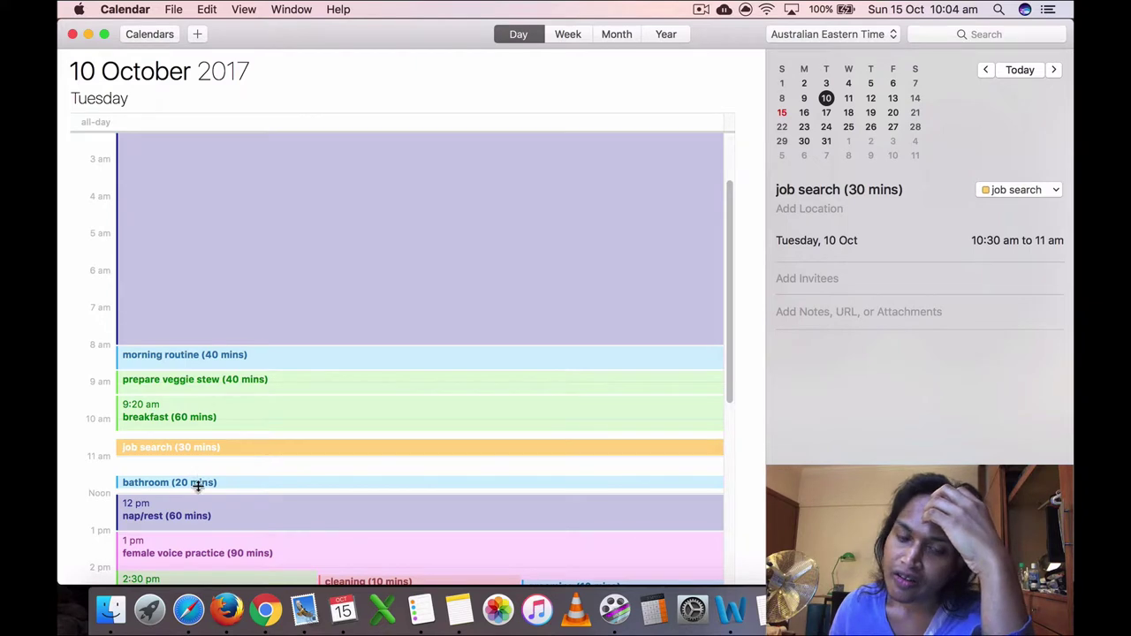
{"action": "scroll", "coordinate": [192, 507], "scroll_direction": "down", "scroll_amount": 3}
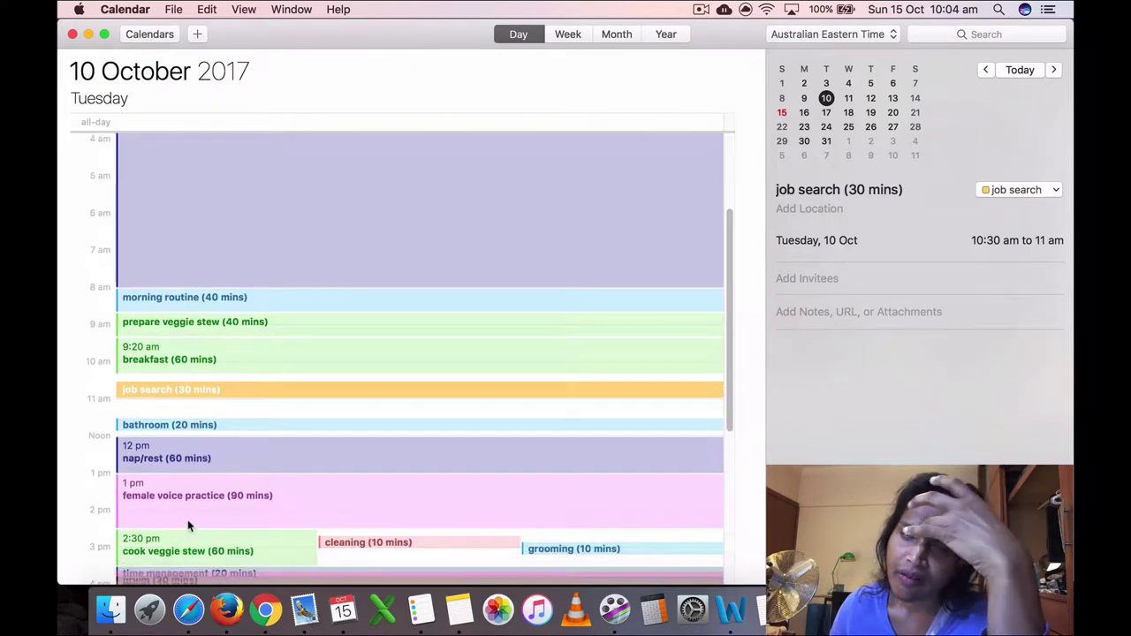
{"action": "left_click", "coordinate": [188, 424]}
{"action": "scroll", "coordinate": [200, 462], "scroll_direction": "down", "scroll_amount": 1}
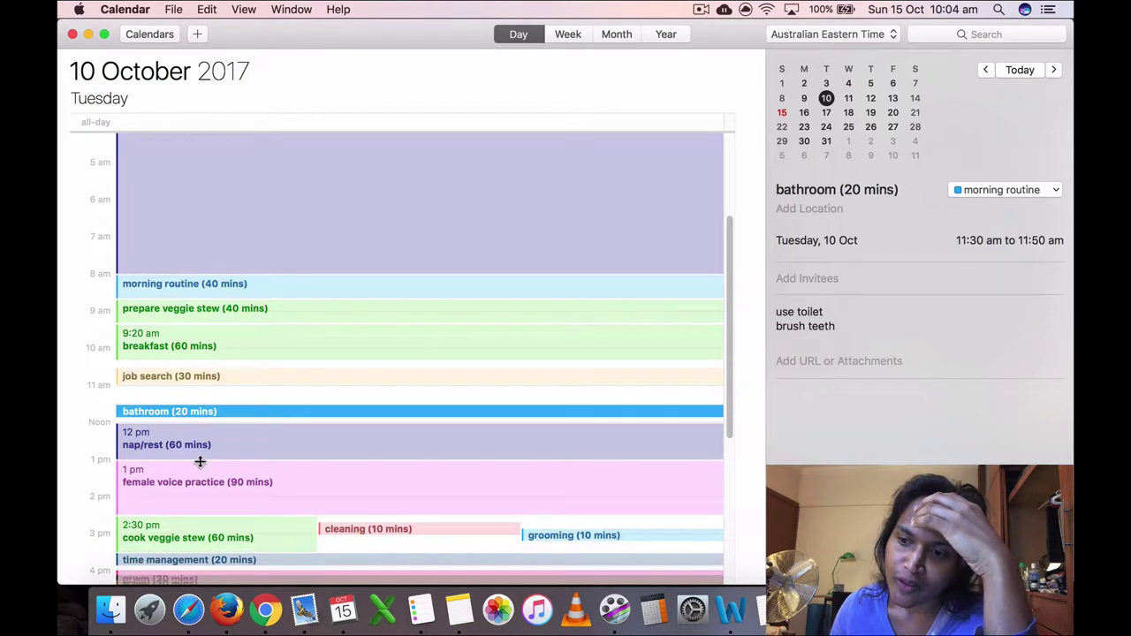
{"action": "left_click", "coordinate": [235, 447]}
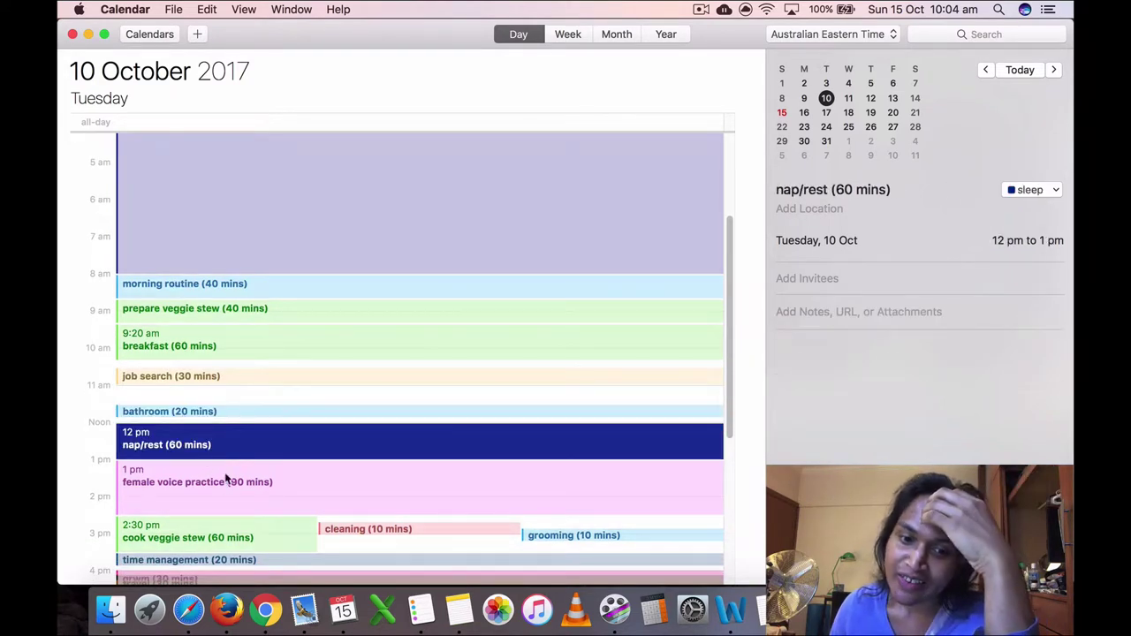
Step: Check female voice practice, cook veggie stew, cleaning time and grooming notes
{"action": "scroll", "coordinate": [235, 493], "scroll_direction": "down", "scroll_amount": 2}
{"action": "left_click", "coordinate": [250, 453]}
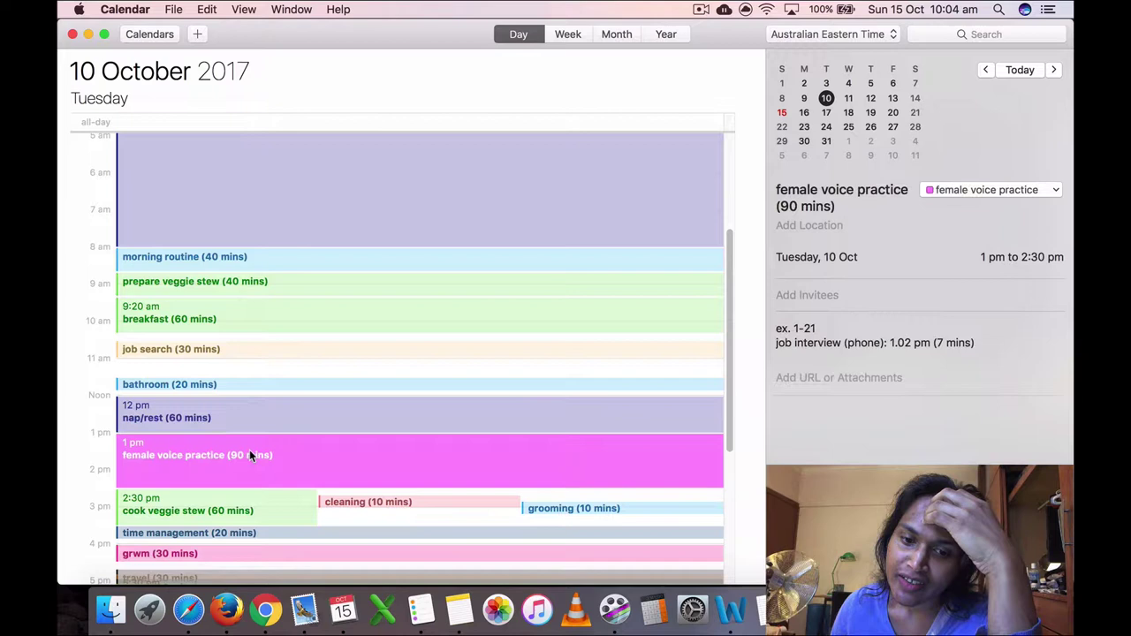
{"action": "scroll", "coordinate": [255, 482], "scroll_direction": "down", "scroll_amount": 1}
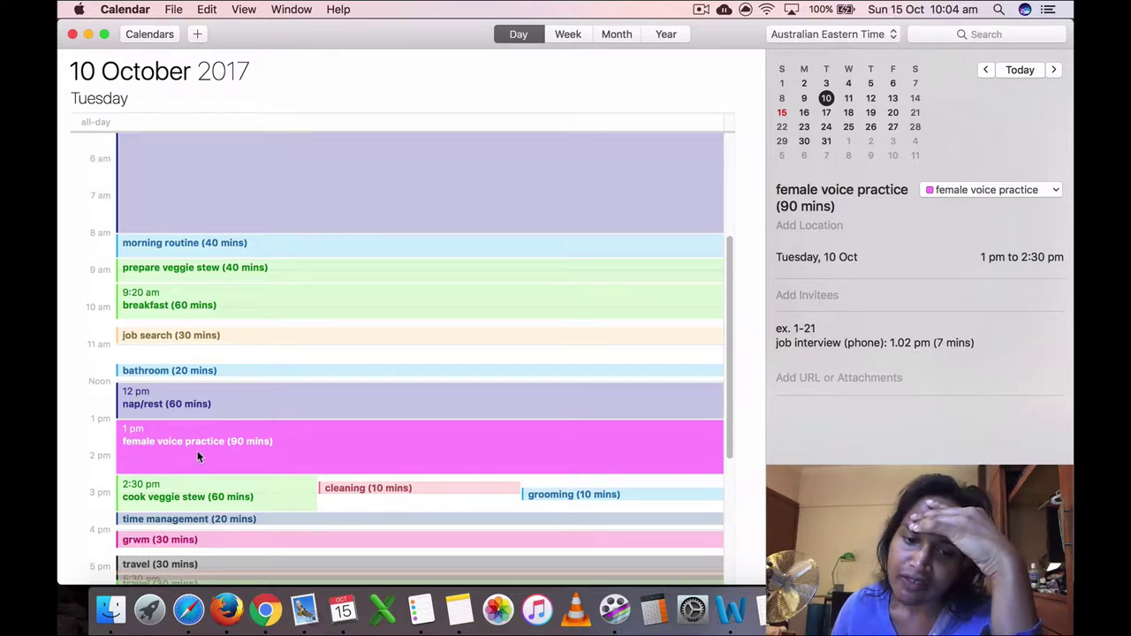
{"action": "scroll", "coordinate": [234, 522], "scroll_direction": "down", "scroll_amount": 1}
{"action": "left_click", "coordinate": [233, 491]}
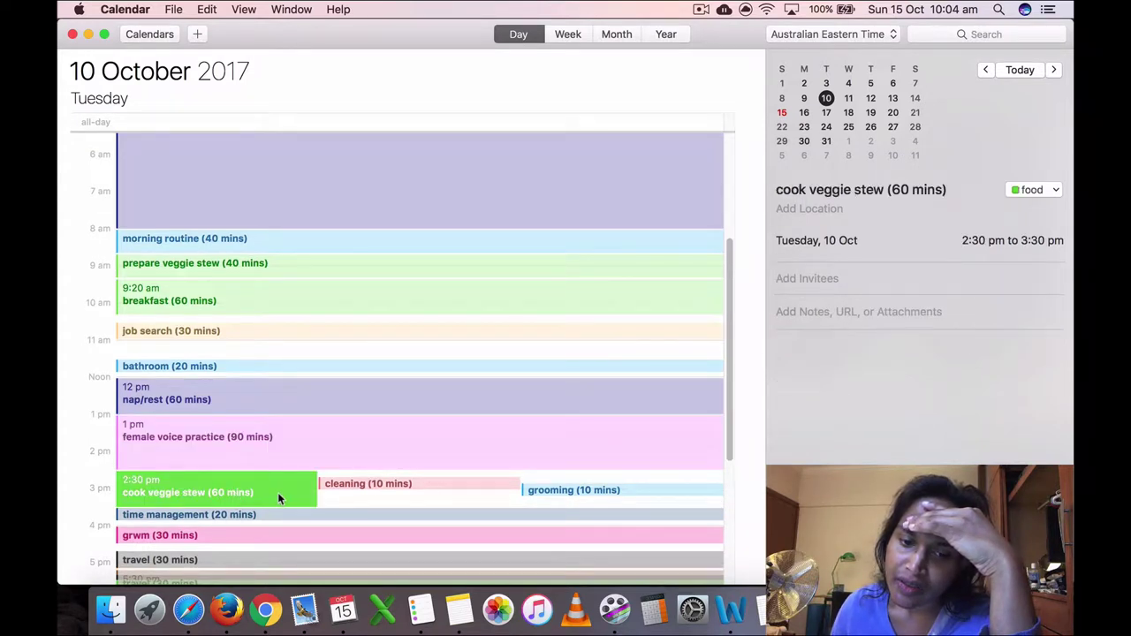
{"action": "left_click", "coordinate": [380, 484]}
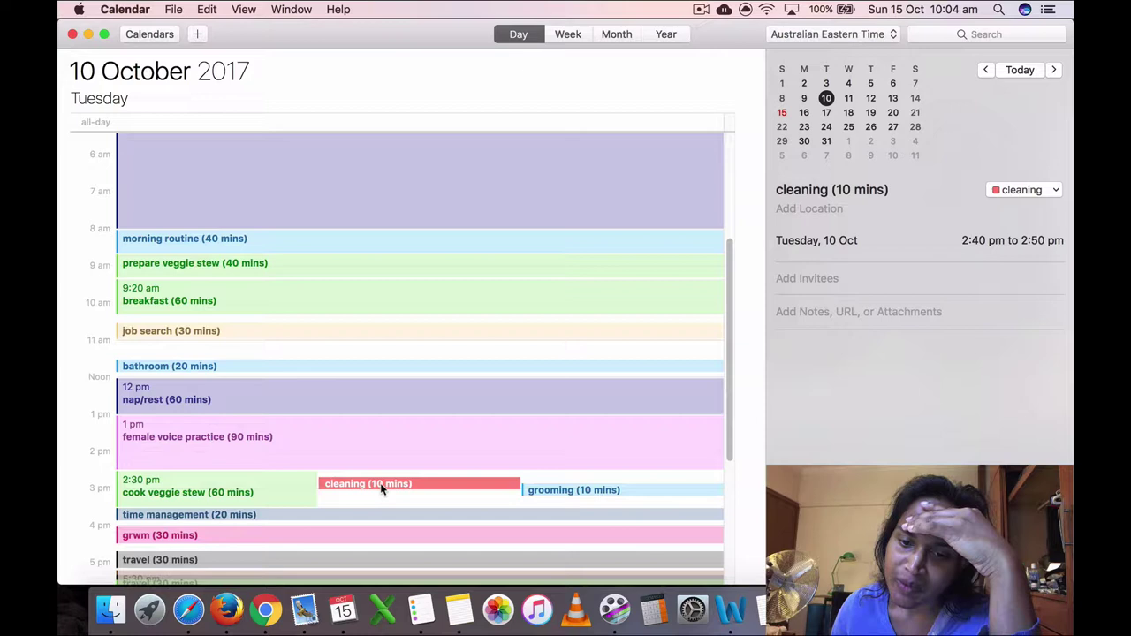
{"action": "left_click", "coordinate": [595, 493]}
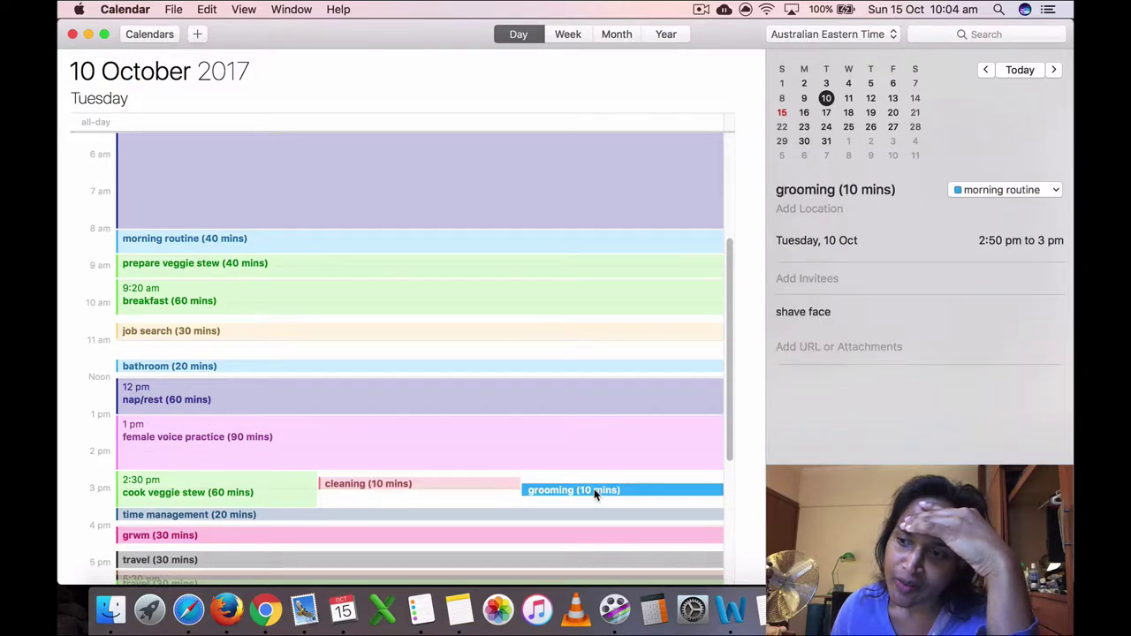
Step: Read the time management, grwm and 4:40 pm travel events
{"action": "scroll", "coordinate": [269, 537], "scroll_direction": "down", "scroll_amount": 3}
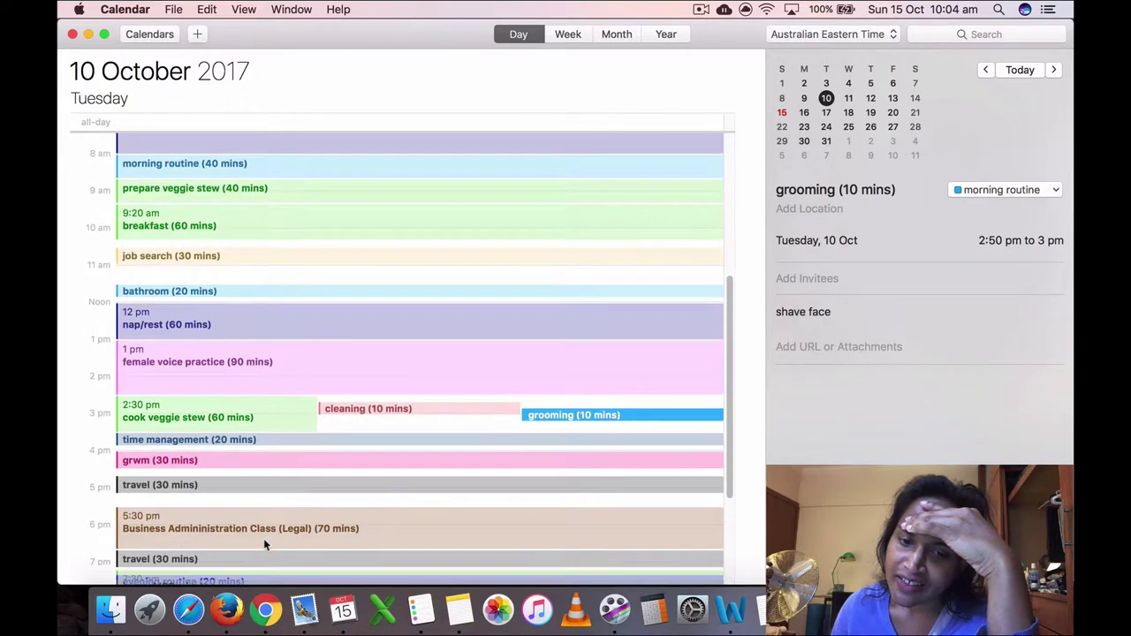
{"action": "left_click", "coordinate": [251, 441]}
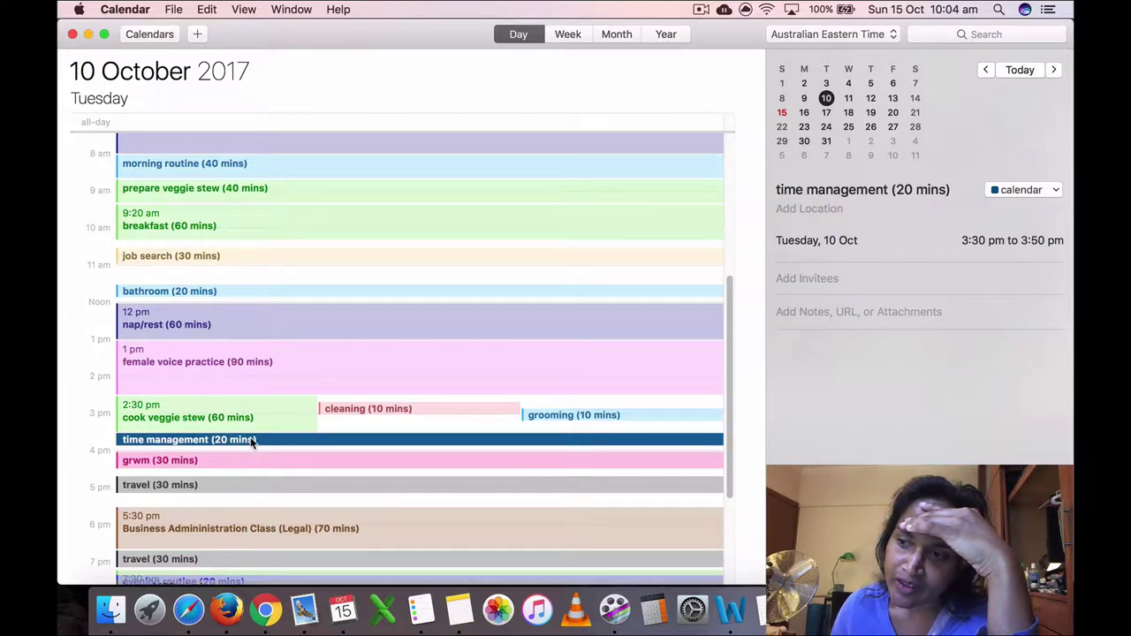
{"action": "left_click", "coordinate": [220, 465]}
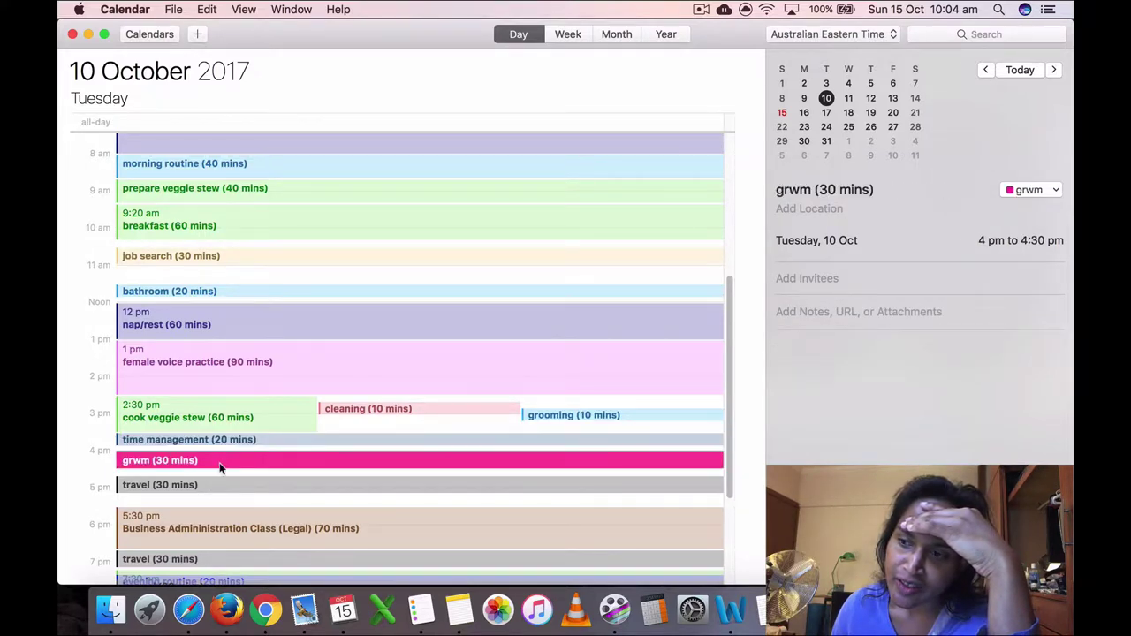
{"action": "left_click", "coordinate": [216, 485]}
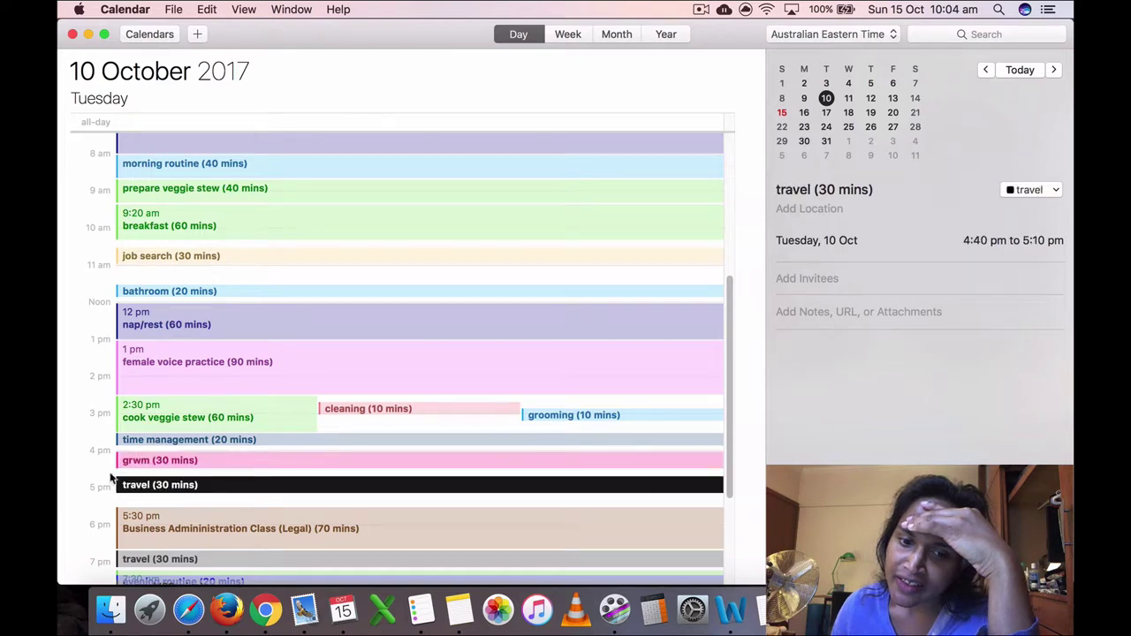
{"action": "scroll", "coordinate": [193, 502], "scroll_direction": "down", "scroll_amount": 2}
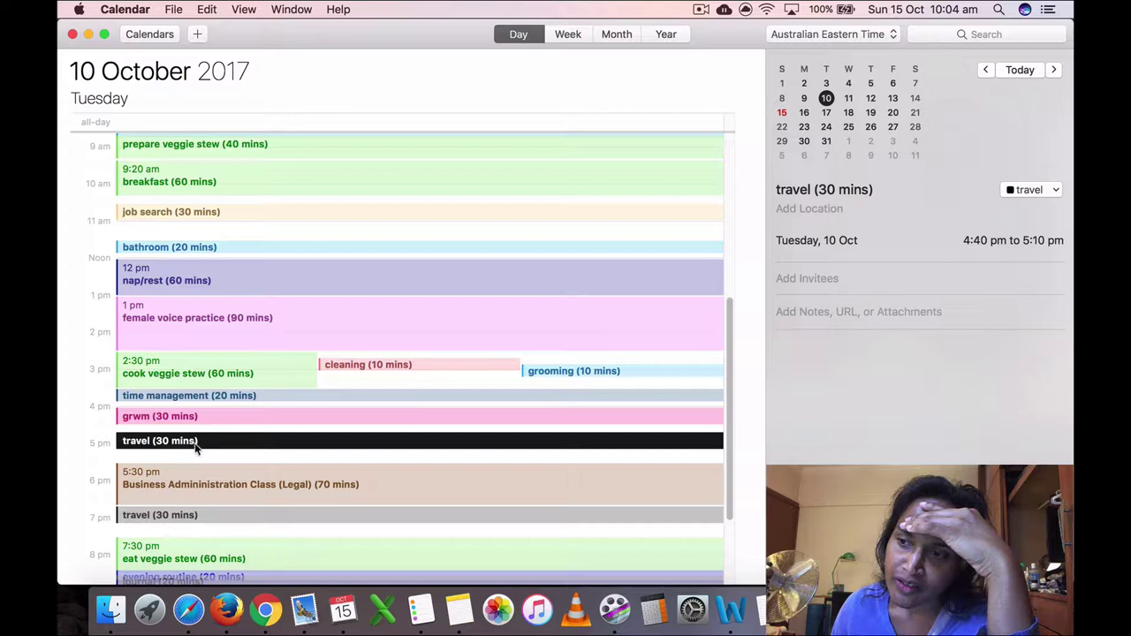
Step: Read the 5:30 pm legal business class, 6:40 pm travel, eat veggie stew, evening routine and journal
{"action": "left_click", "coordinate": [208, 493]}
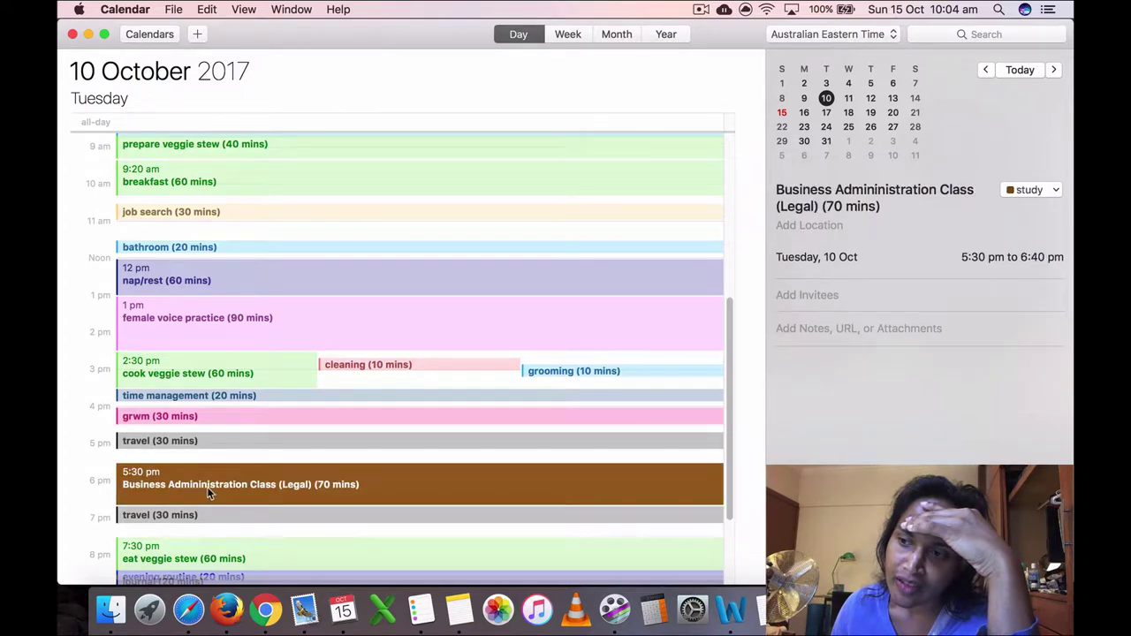
{"action": "scroll", "coordinate": [207, 495], "scroll_direction": "down", "scroll_amount": 1}
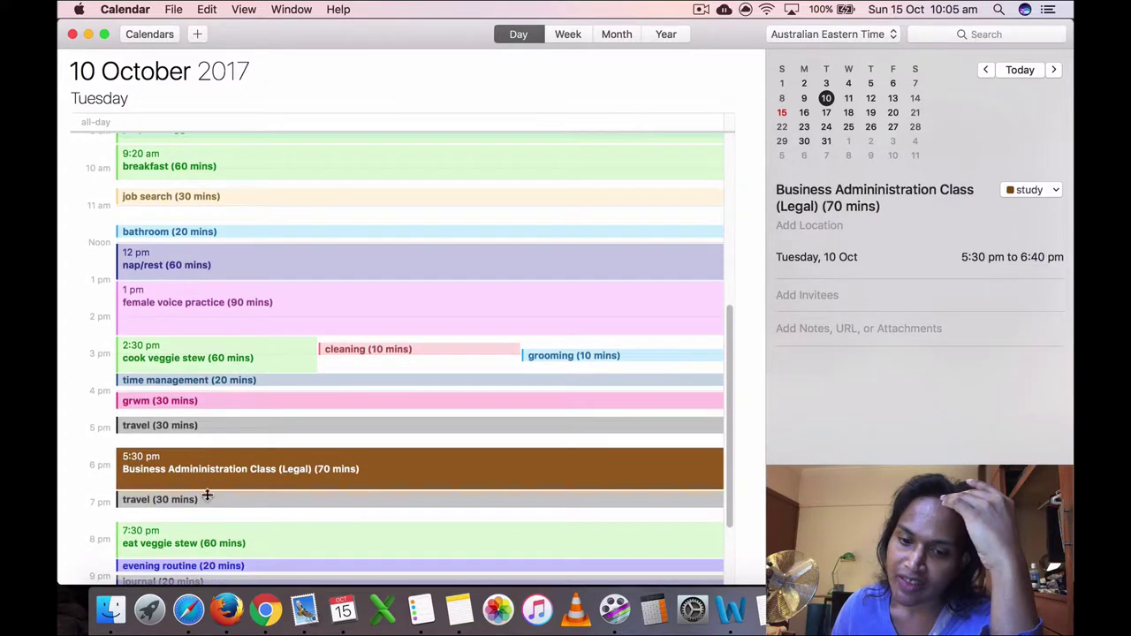
{"action": "left_click", "coordinate": [205, 500]}
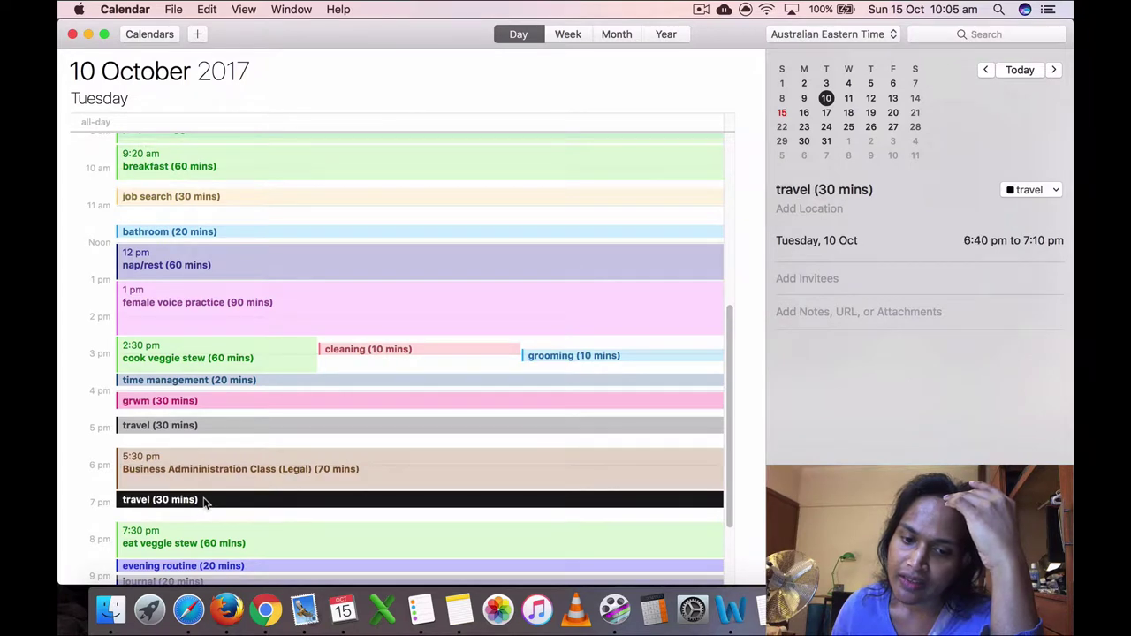
{"action": "scroll", "coordinate": [205, 501], "scroll_direction": "down", "scroll_amount": 1}
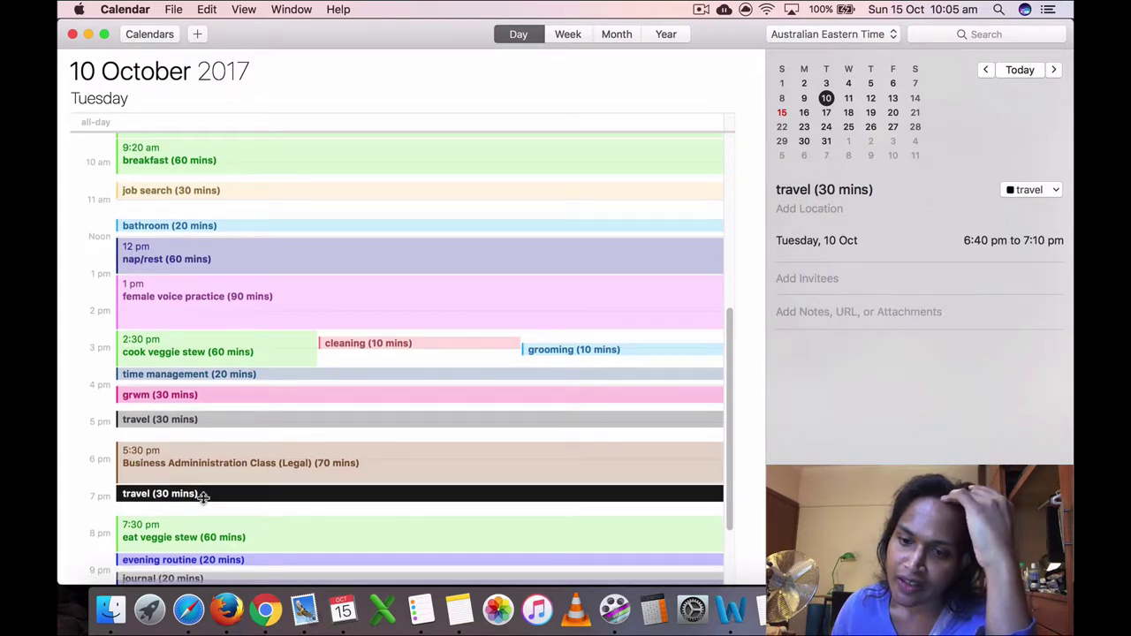
{"action": "scroll", "coordinate": [203, 497], "scroll_direction": "down", "scroll_amount": 1}
{"action": "left_click", "coordinate": [188, 529]}
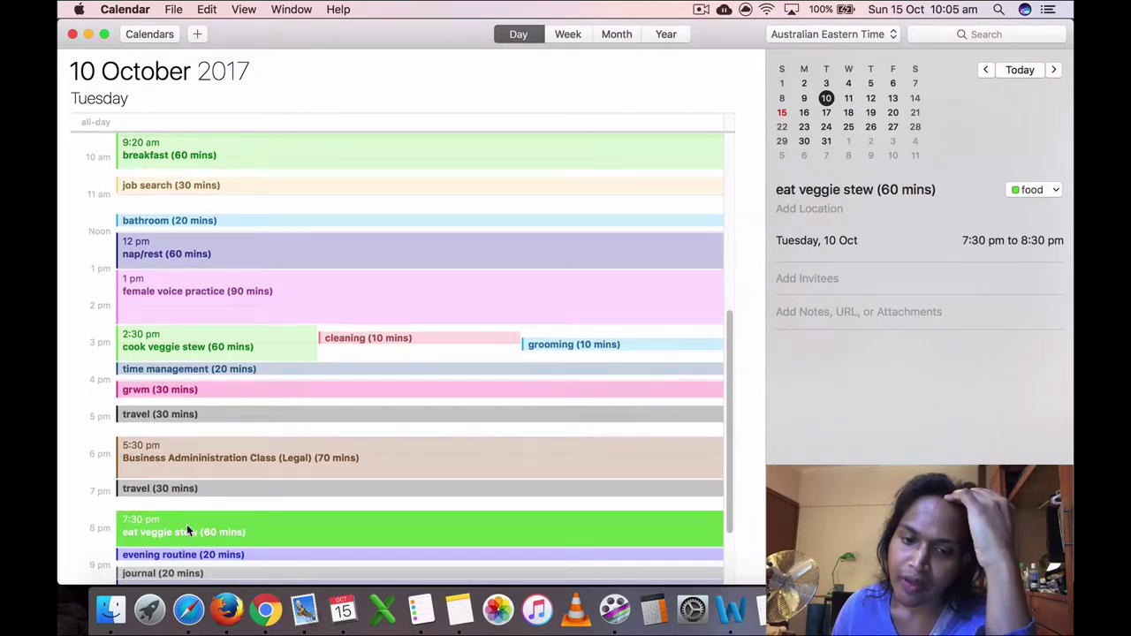
{"action": "scroll", "coordinate": [186, 524], "scroll_direction": "down", "scroll_amount": 3}
{"action": "left_click", "coordinate": [198, 528]}
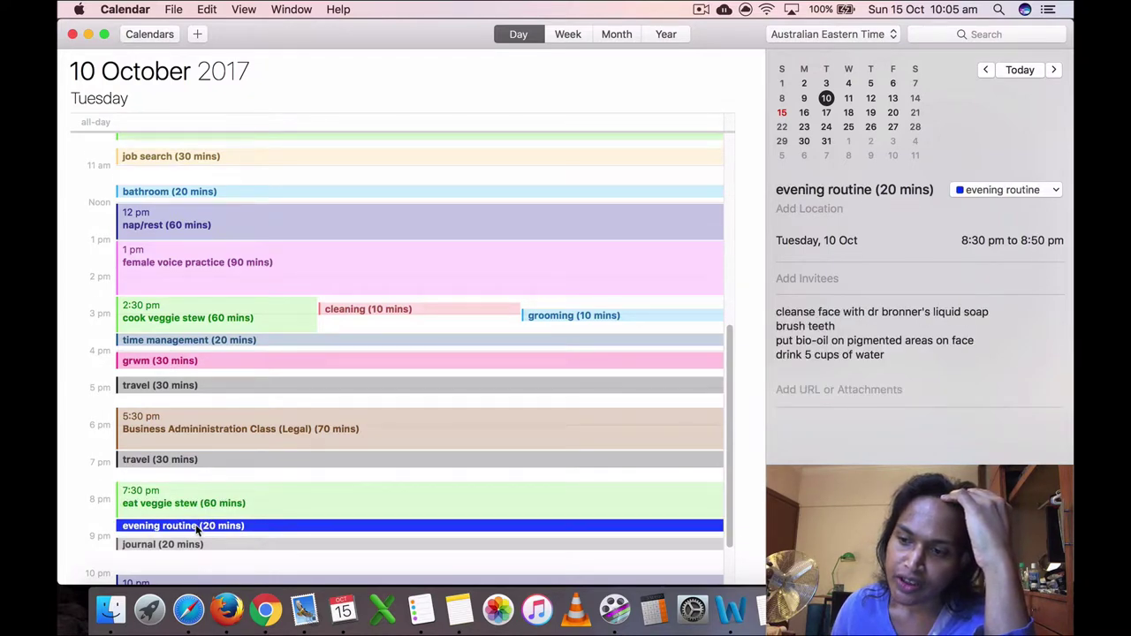
{"action": "scroll", "coordinate": [197, 528], "scroll_direction": "down", "scroll_amount": 5}
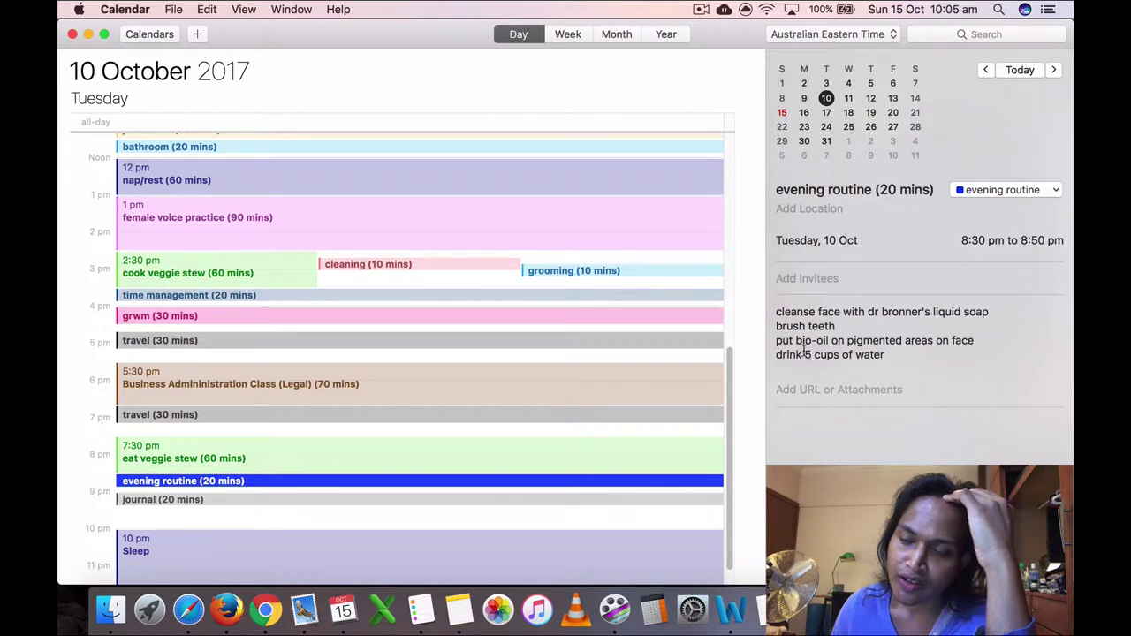
{"action": "left_click", "coordinate": [191, 501]}
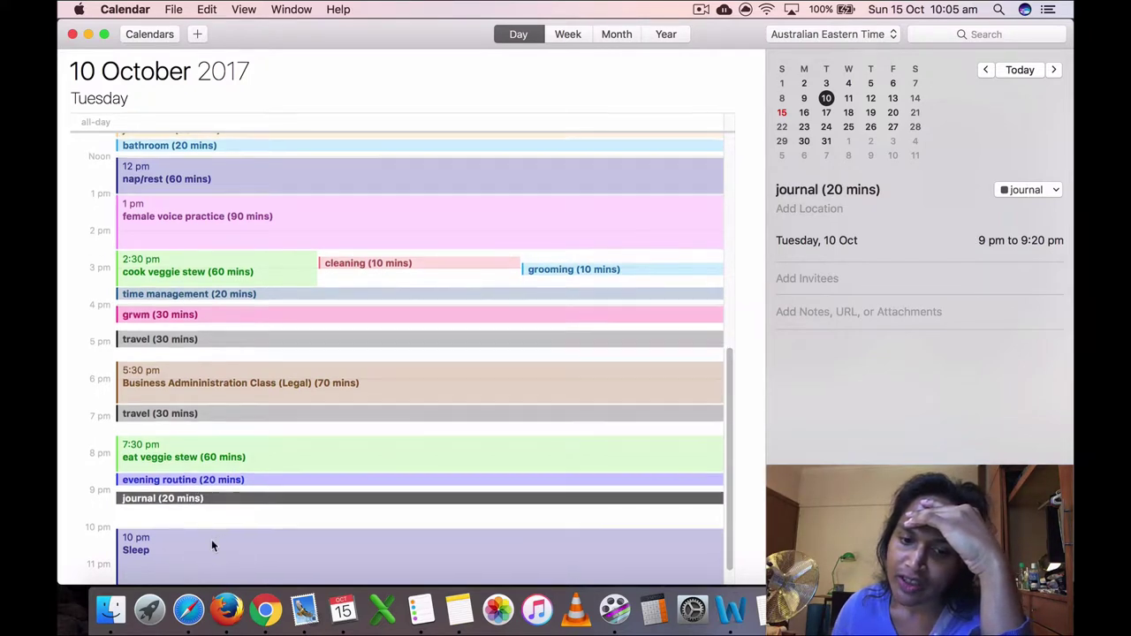
{"action": "scroll", "coordinate": [212, 543], "scroll_direction": "down", "scroll_amount": 2}
Step: Open Wednesday 11 October and review morning routine, veggie stew prep, breakfast and job search
{"action": "left_click", "coordinate": [850, 100]}
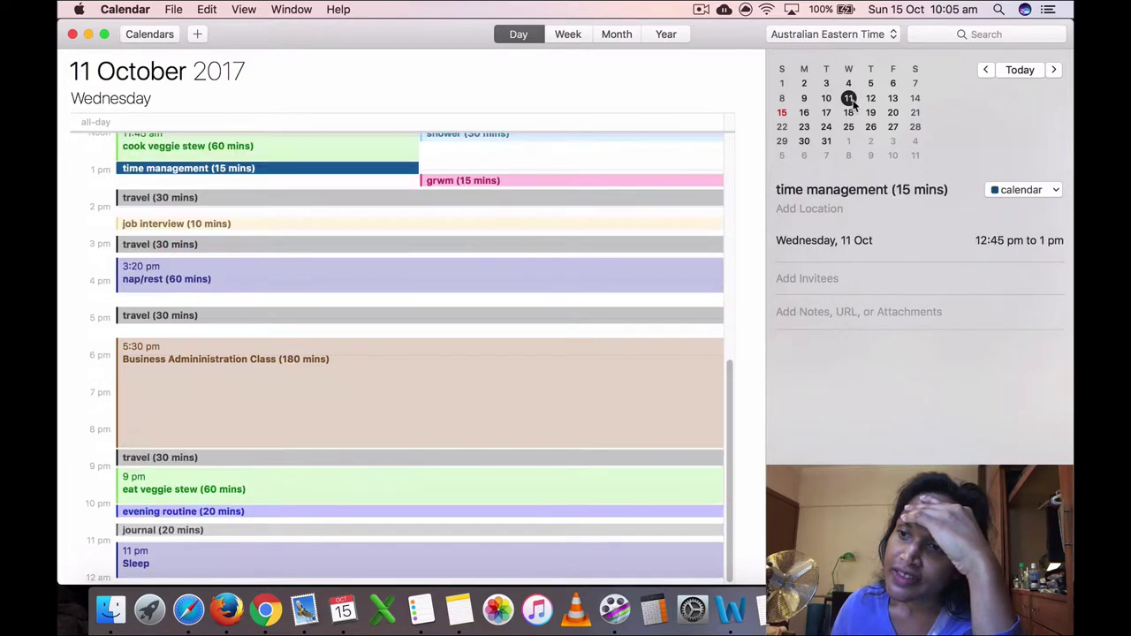
{"action": "left_click_drag", "start_coordinate": [727, 426], "coordinate": [716, 106]}
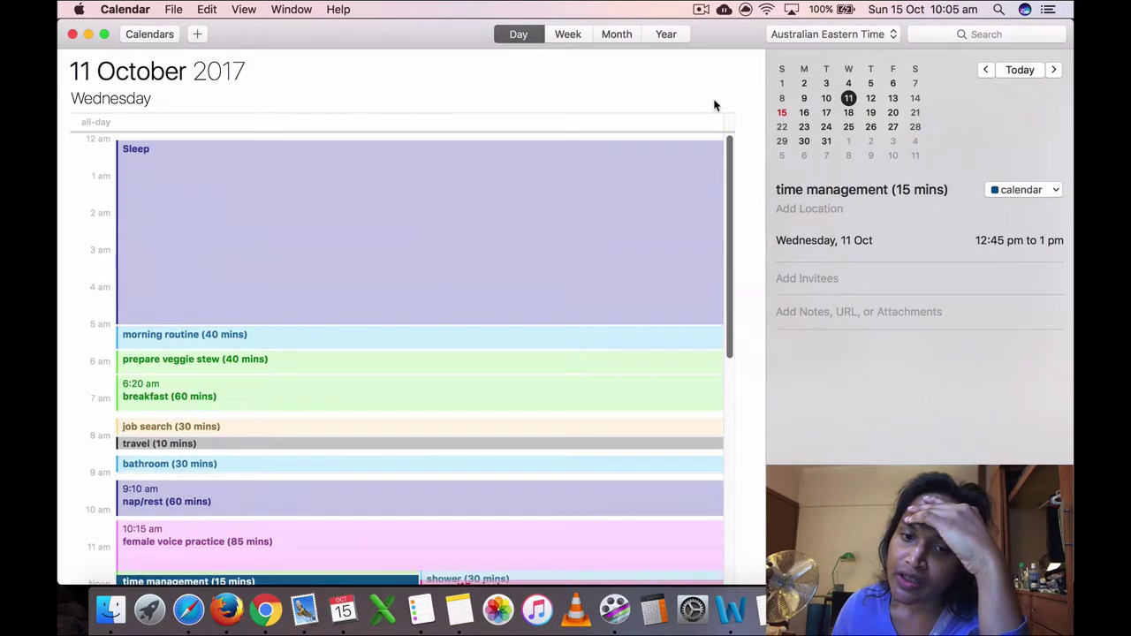
{"action": "left_click", "coordinate": [187, 334]}
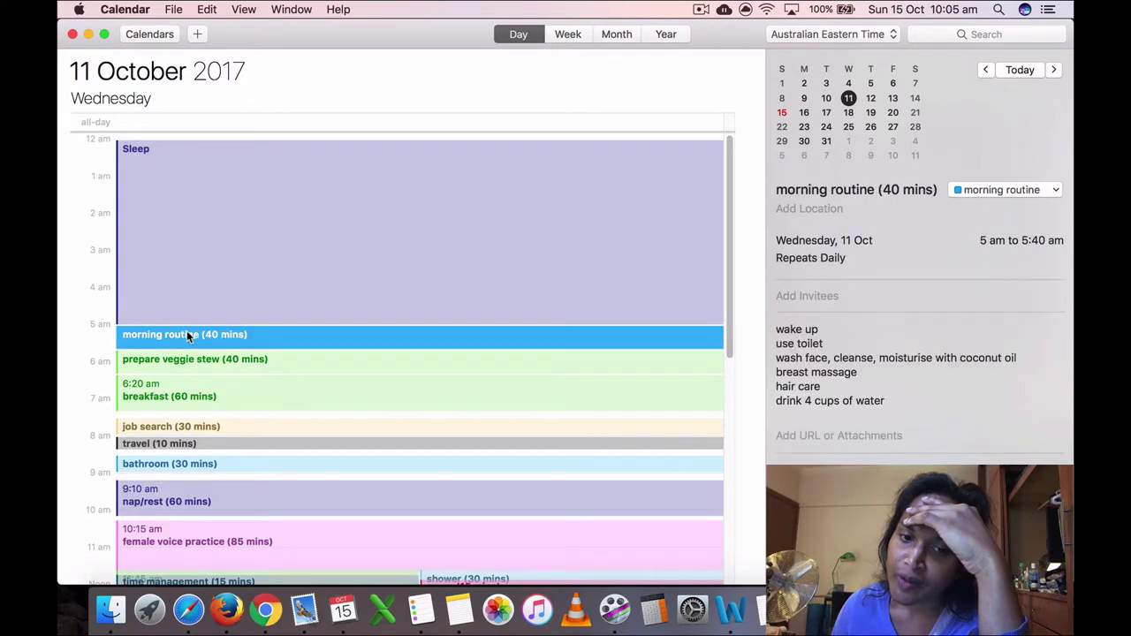
{"action": "left_click", "coordinate": [193, 364]}
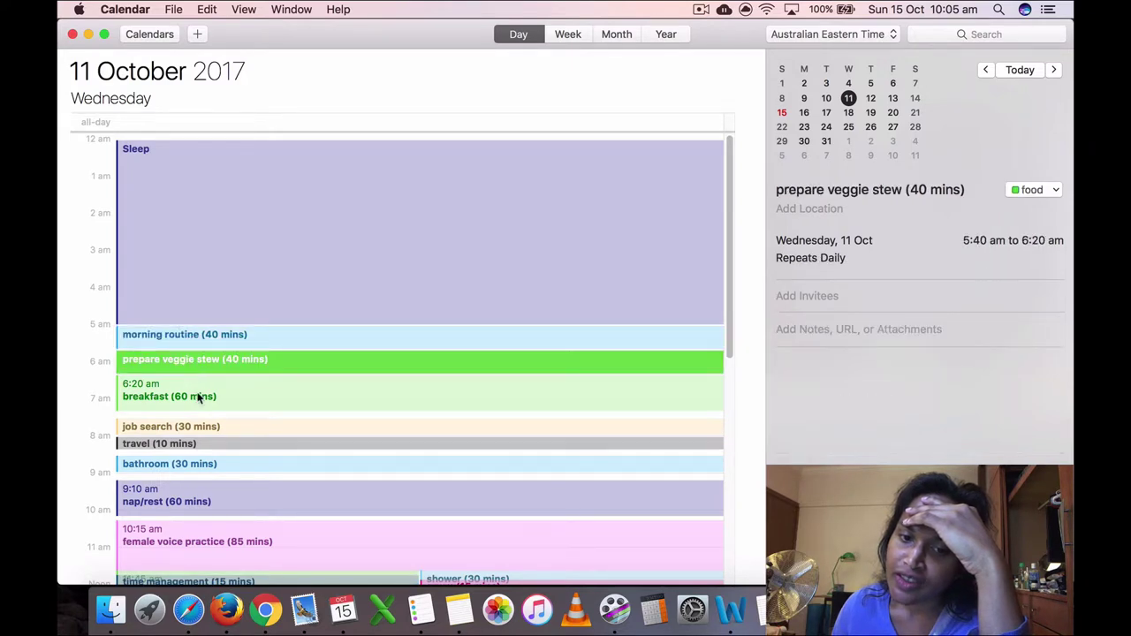
{"action": "left_click", "coordinate": [198, 400]}
{"action": "left_click", "coordinate": [185, 429]}
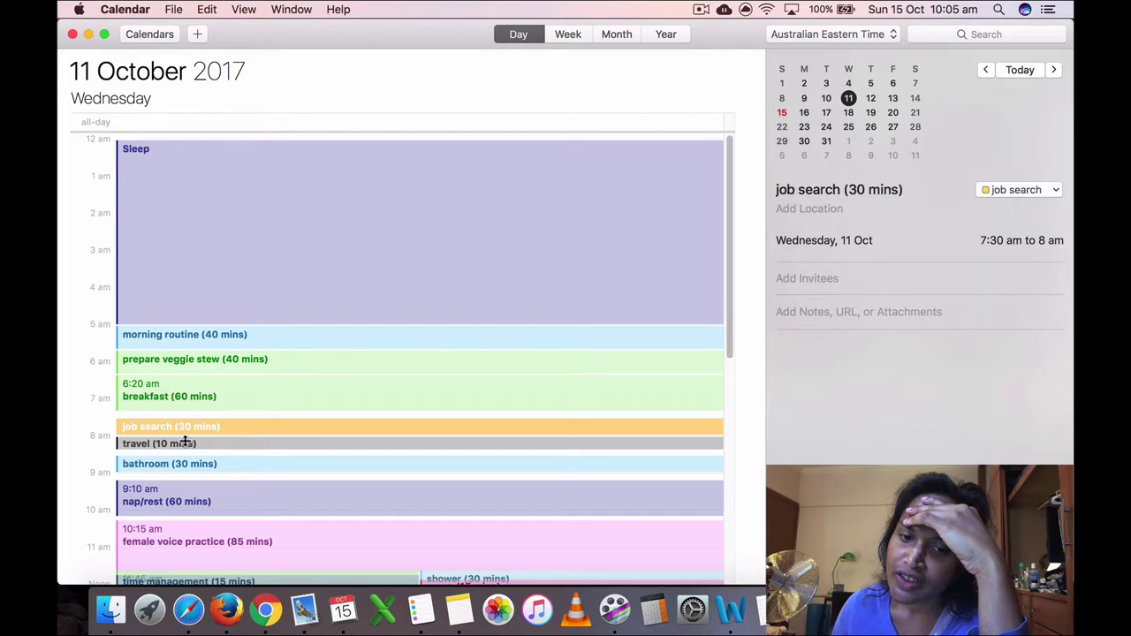
Step: Check the travel (10 mins), bathroom, 9:10 am nap/rest and female voice practice events
{"action": "left_click", "coordinate": [184, 446]}
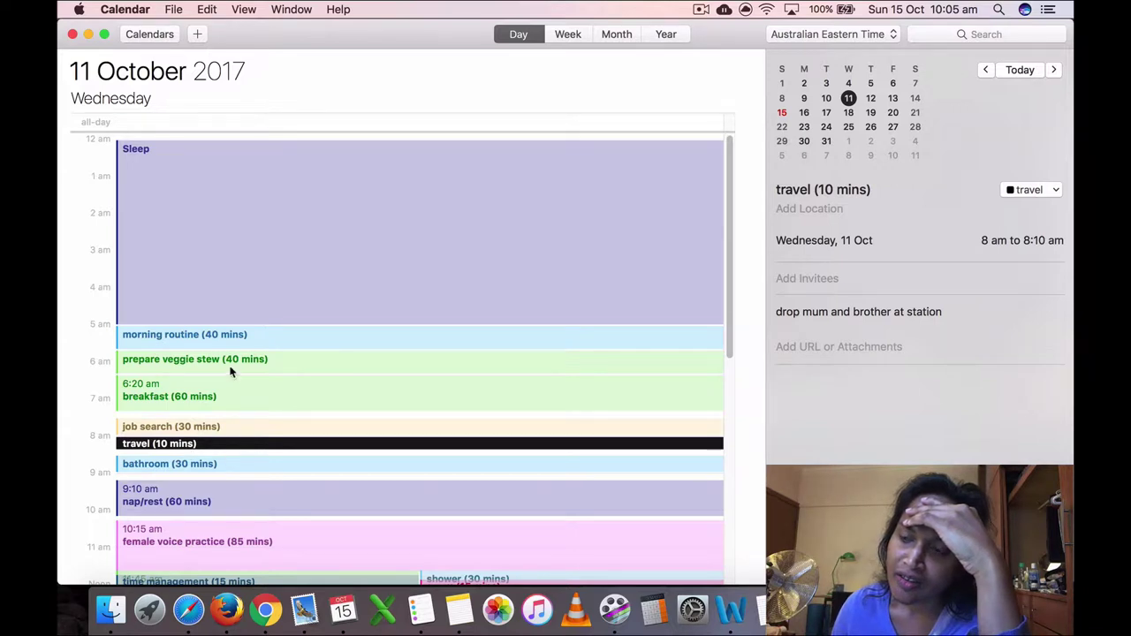
{"action": "left_click", "coordinate": [182, 470]}
{"action": "scroll", "coordinate": [179, 470], "scroll_direction": "down", "scroll_amount": 1}
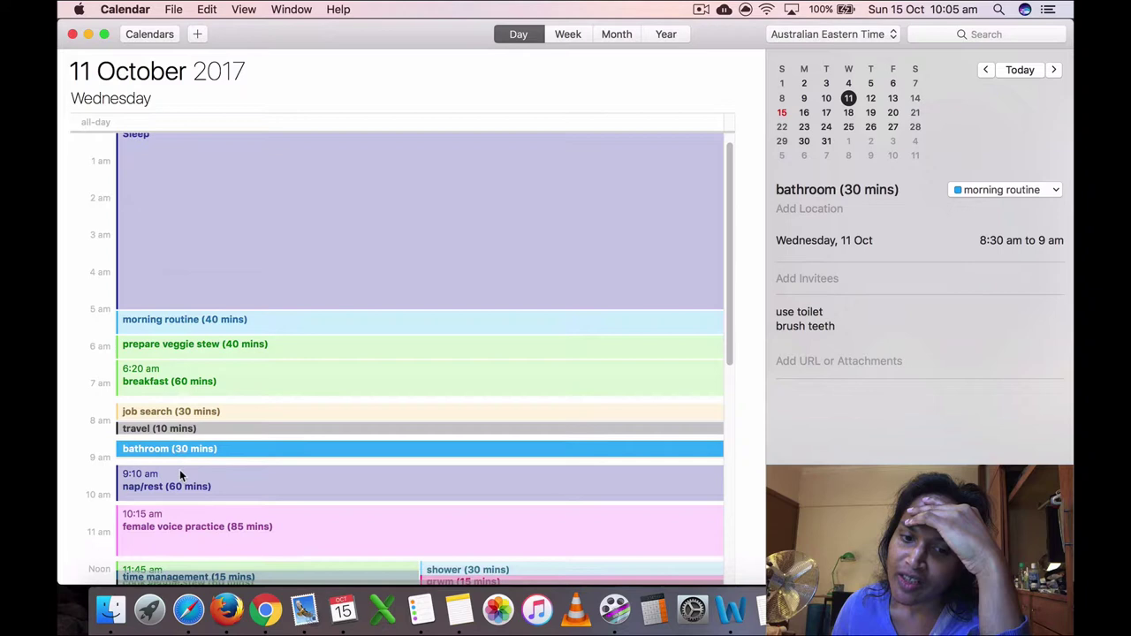
{"action": "left_click", "coordinate": [179, 469]}
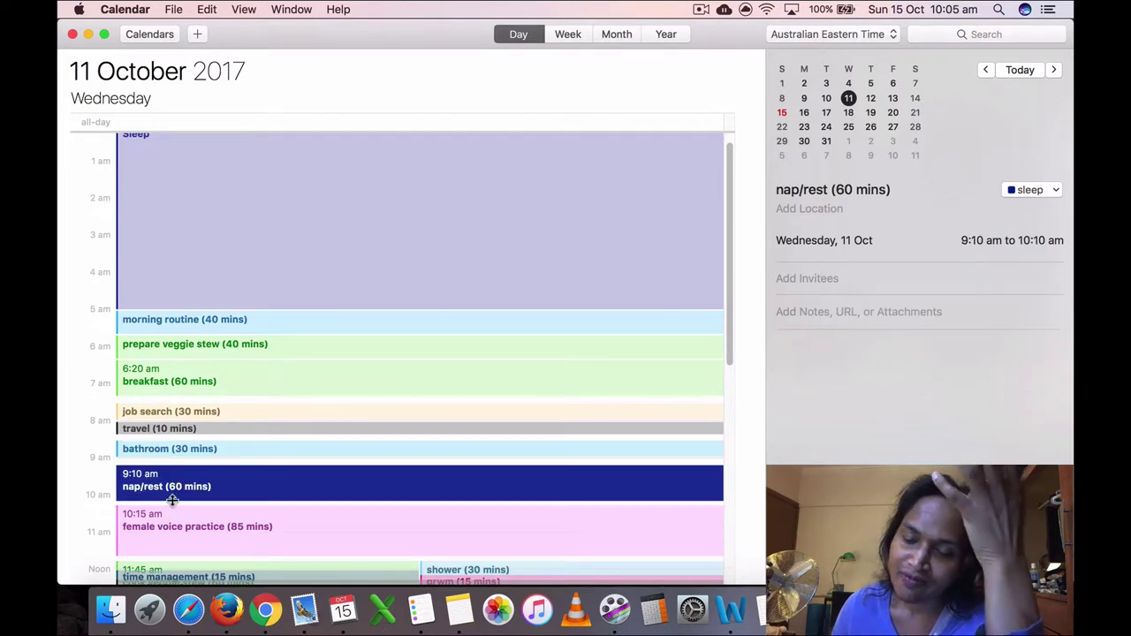
{"action": "scroll", "coordinate": [172, 501], "scroll_direction": "down", "scroll_amount": 3}
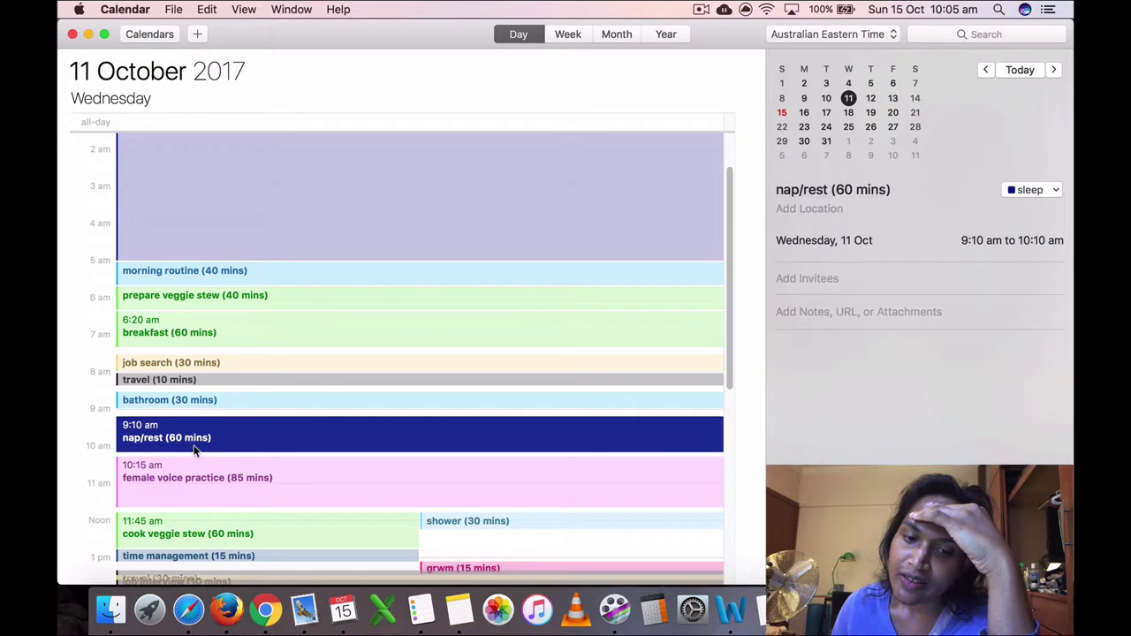
{"action": "left_click", "coordinate": [200, 482]}
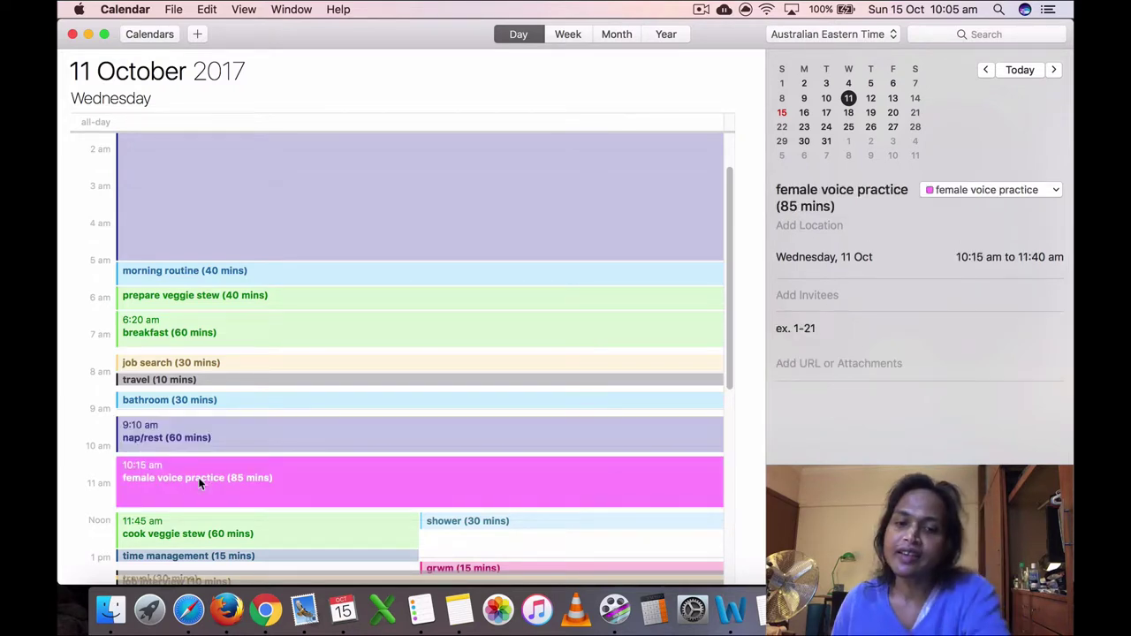
Step: Read Wednesday's cook veggie stew, shower, time management and grwm events
{"action": "scroll", "coordinate": [203, 477], "scroll_direction": "down", "scroll_amount": 3}
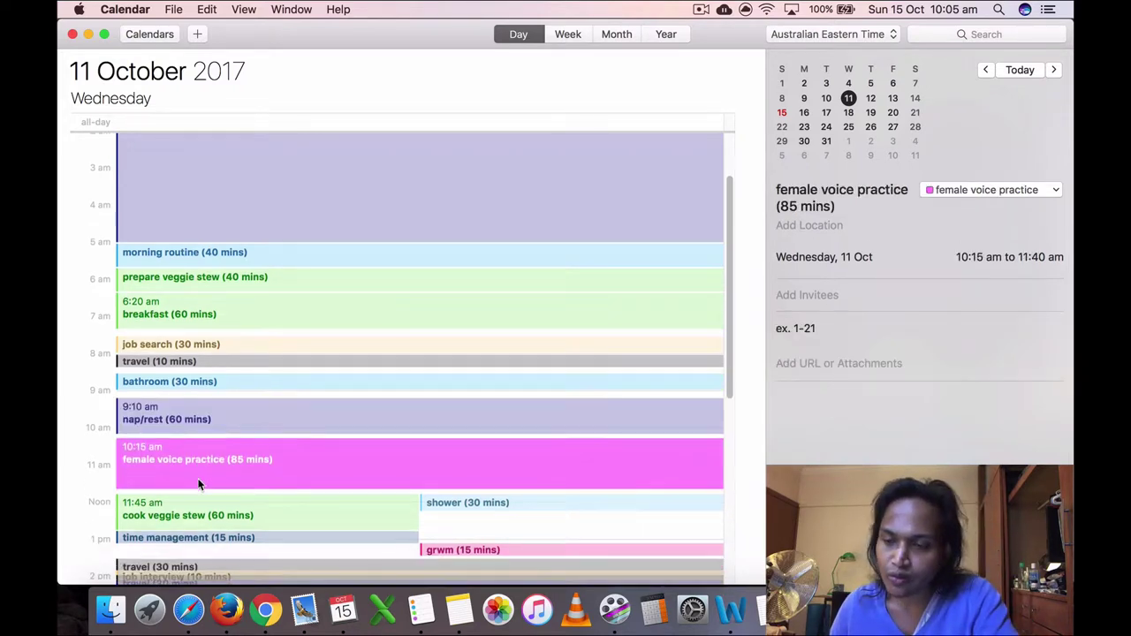
{"action": "left_click", "coordinate": [212, 475]}
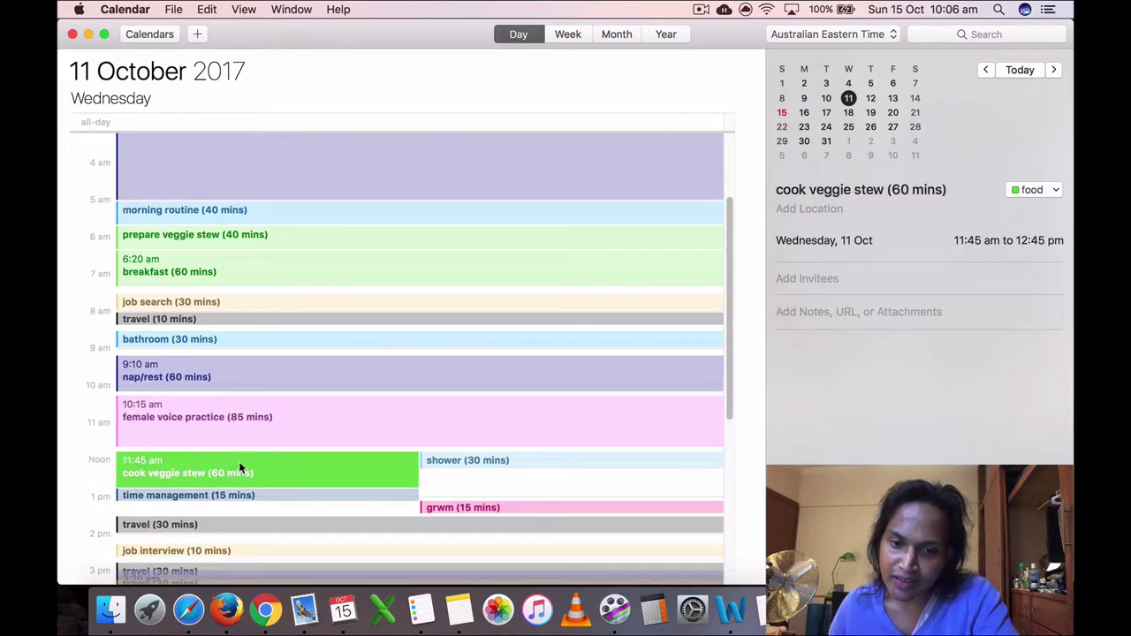
{"action": "left_click", "coordinate": [457, 467]}
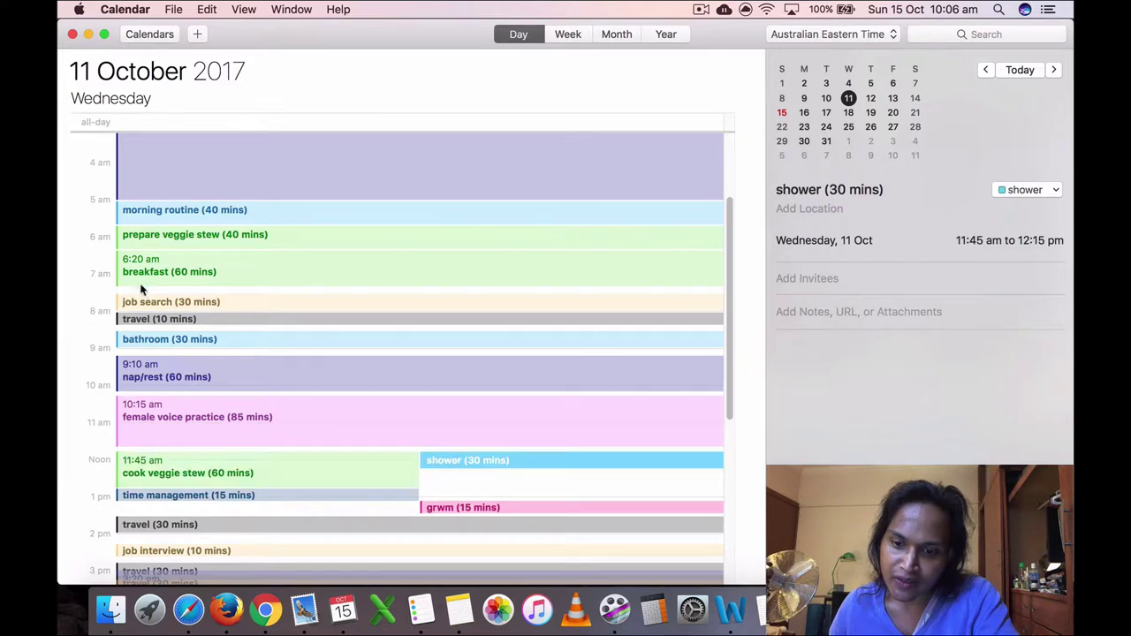
{"action": "scroll", "coordinate": [170, 413], "scroll_direction": "down", "scroll_amount": 1}
{"action": "left_click", "coordinate": [174, 482]}
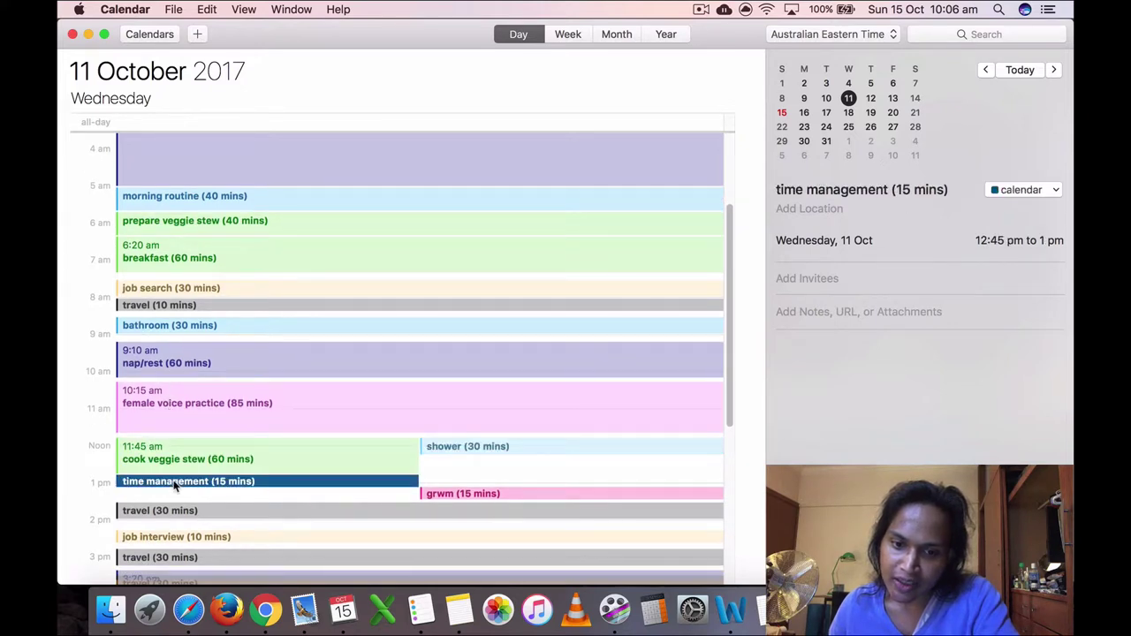
{"action": "left_click", "coordinate": [472, 498]}
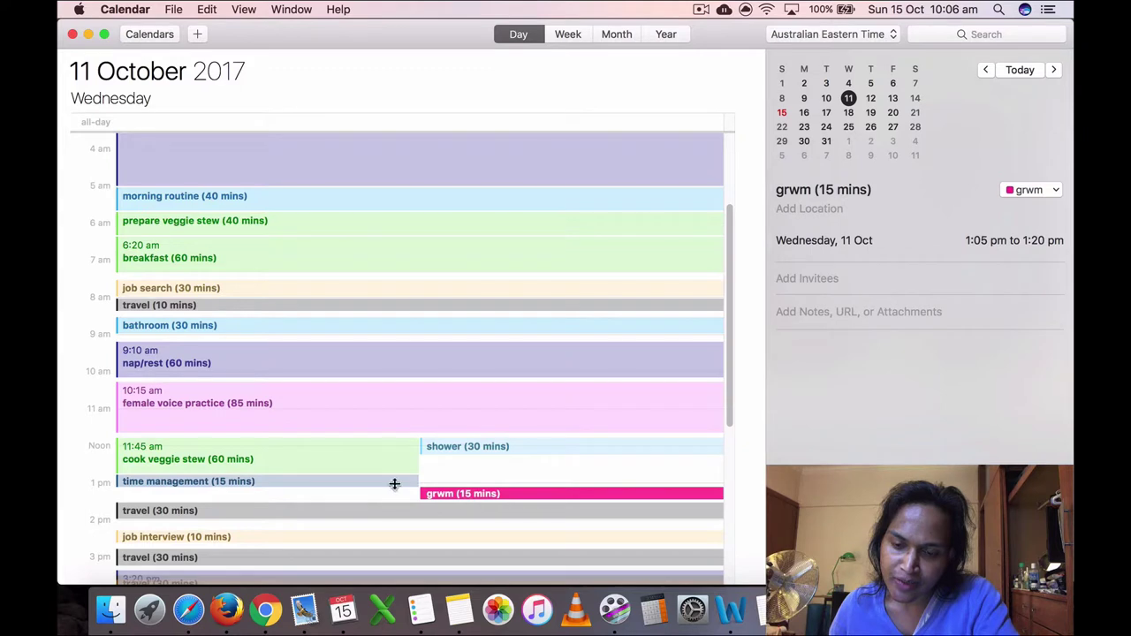
Step: Review the 1:30 pm travel, job interview, 2:45 pm travel, 3:20 pm nap/rest and 4:40 pm travel
{"action": "scroll", "coordinate": [395, 486], "scroll_direction": "down", "scroll_amount": 3}
{"action": "left_click", "coordinate": [242, 470]}
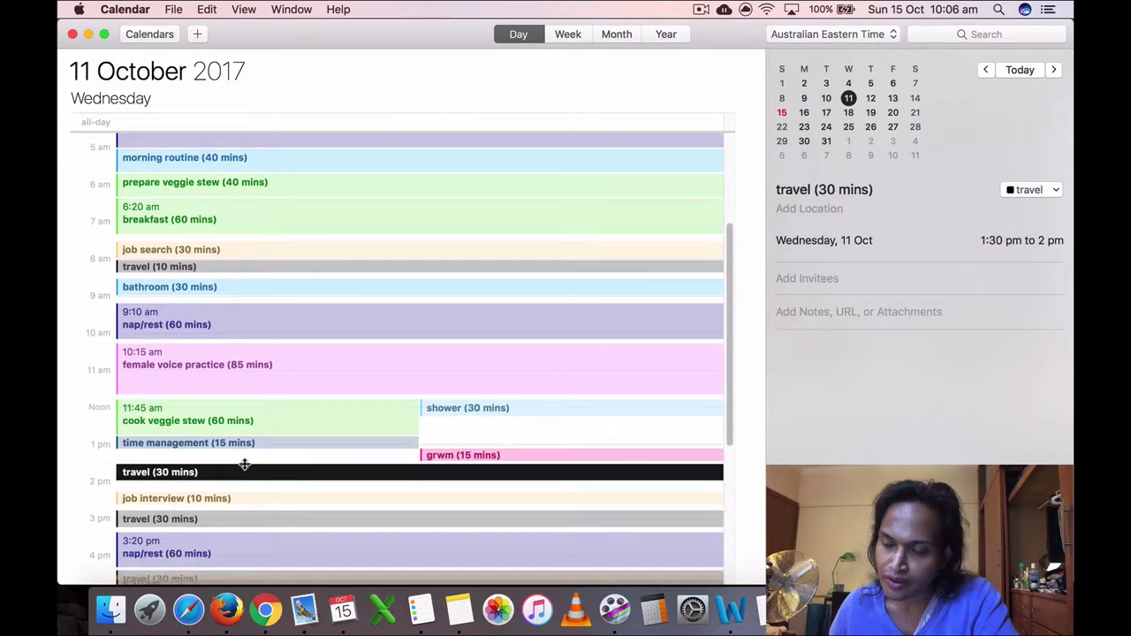
{"action": "left_click", "coordinate": [233, 499]}
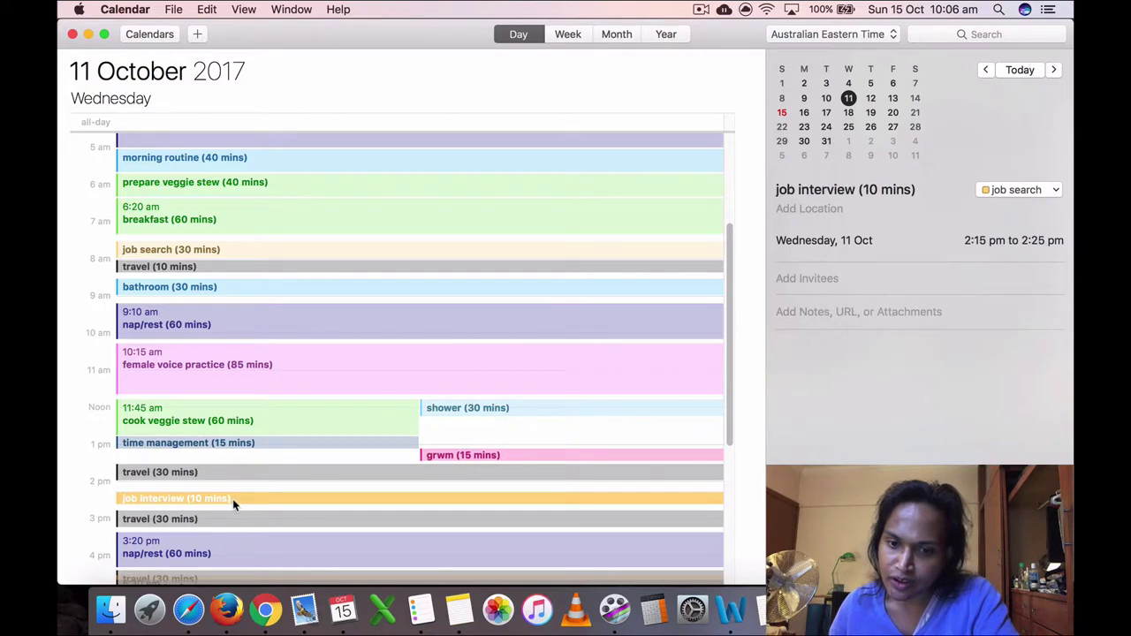
{"action": "scroll", "coordinate": [233, 499], "scroll_direction": "down", "scroll_amount": 2}
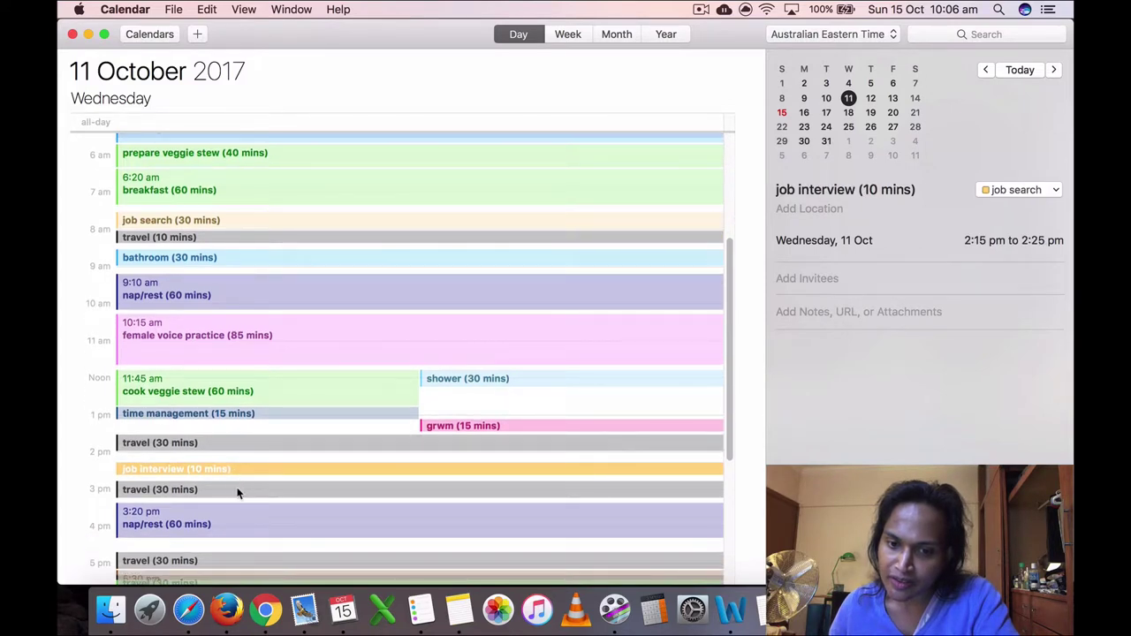
{"action": "left_click", "coordinate": [236, 490]}
{"action": "scroll", "coordinate": [237, 493], "scroll_direction": "down", "scroll_amount": 2}
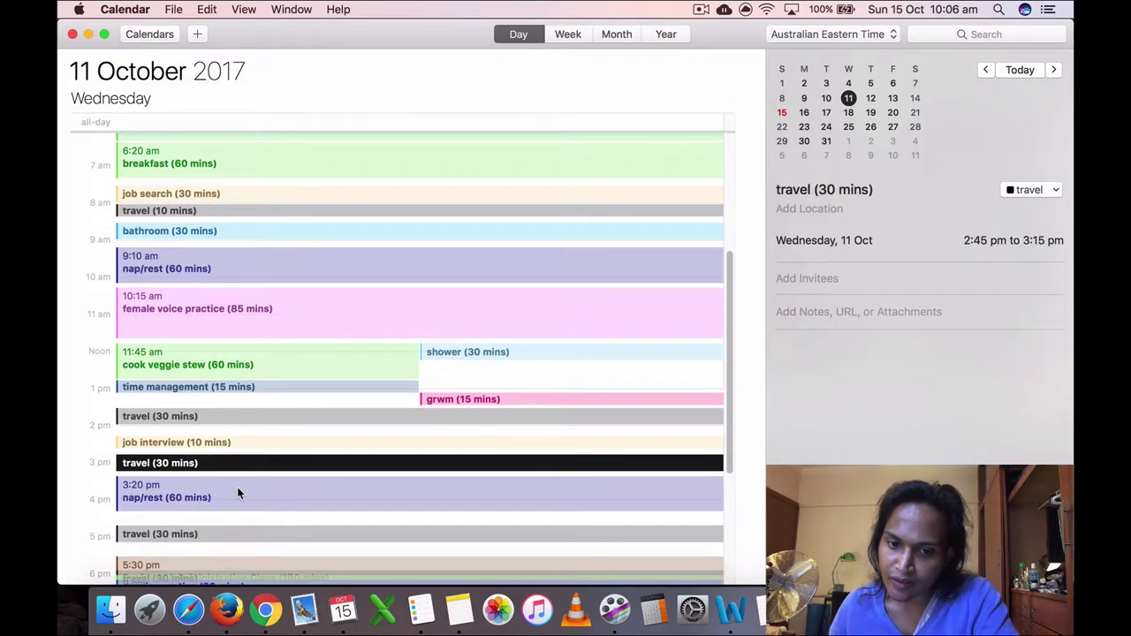
{"action": "left_click", "coordinate": [237, 494]}
{"action": "scroll", "coordinate": [237, 494], "scroll_direction": "down", "scroll_amount": 3}
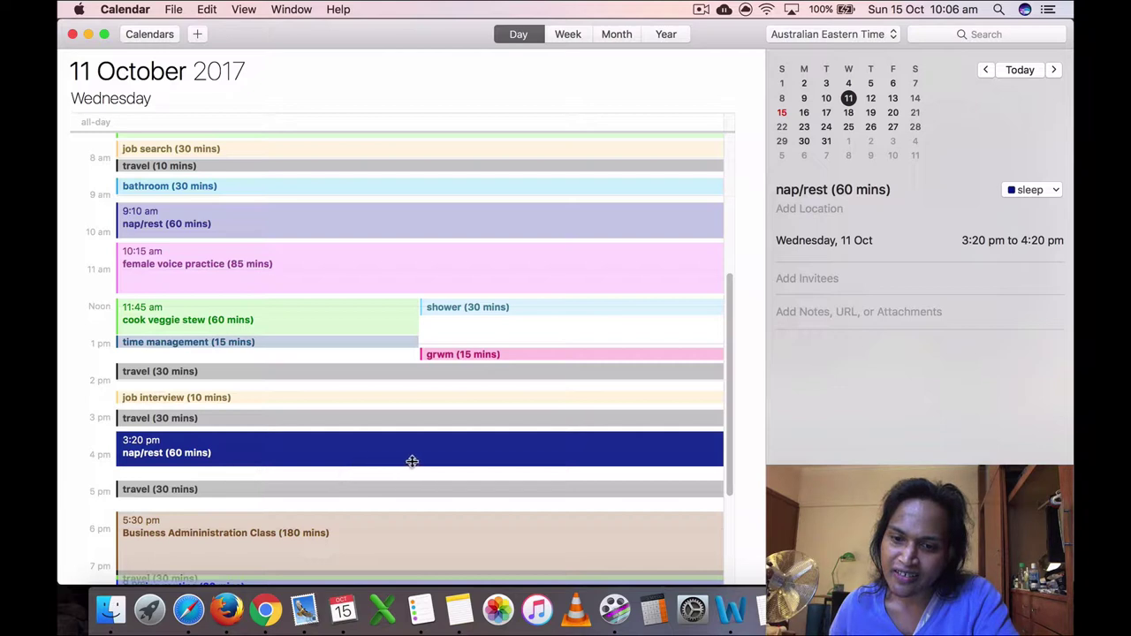
{"action": "left_click", "coordinate": [255, 487]}
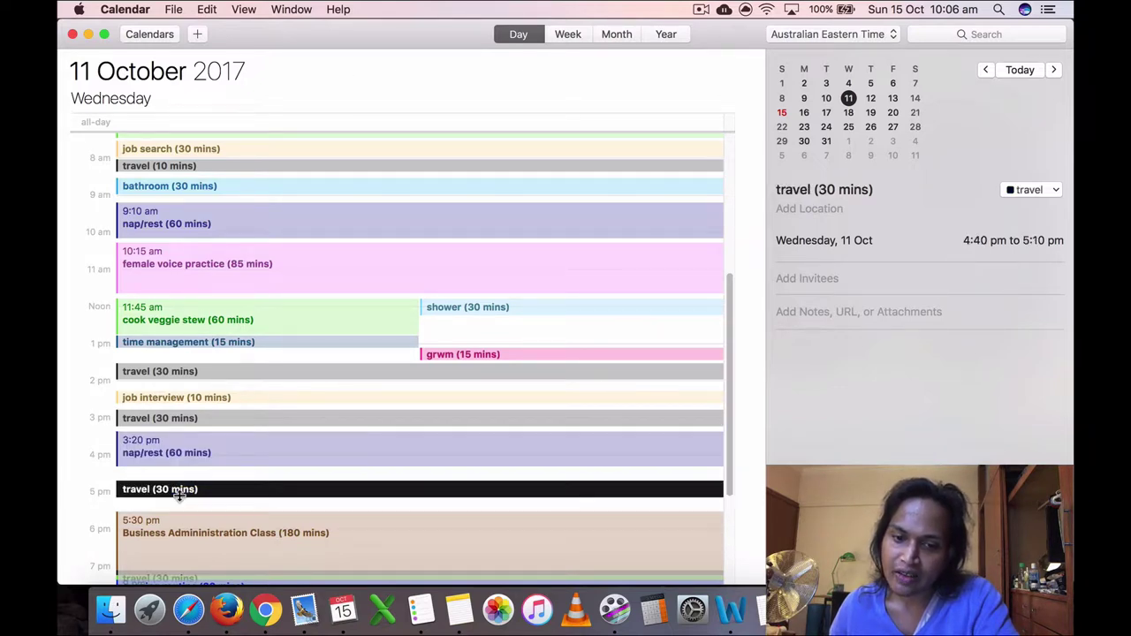
Step: Check the evening business administration class and 8:30 pm travel events
{"action": "scroll", "coordinate": [215, 530], "scroll_direction": "down", "scroll_amount": 2}
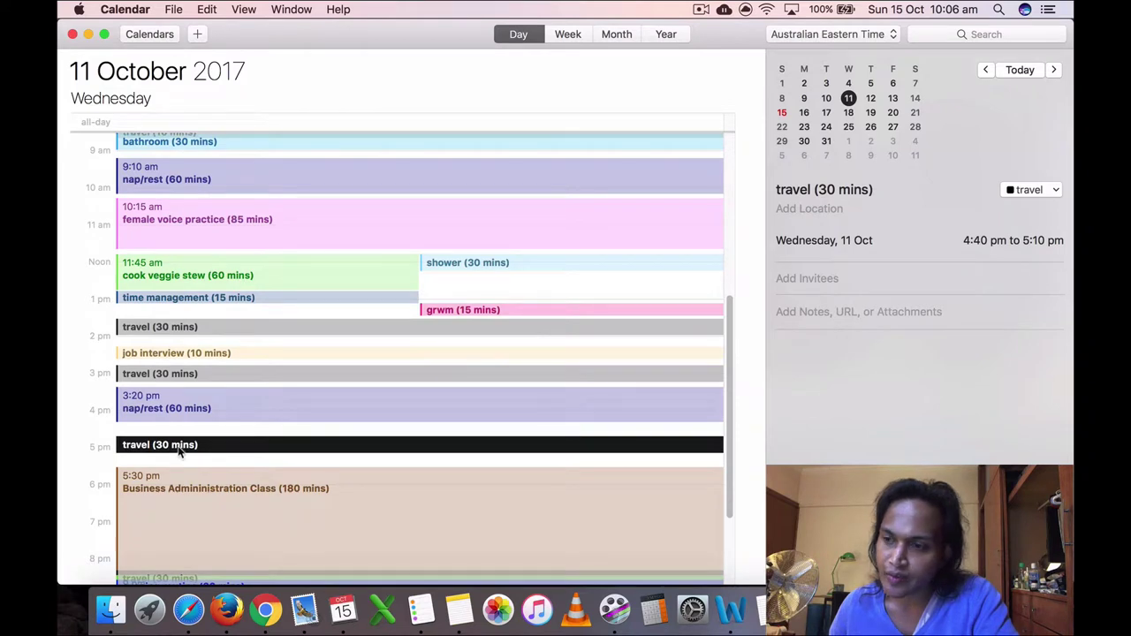
{"action": "left_click", "coordinate": [179, 504]}
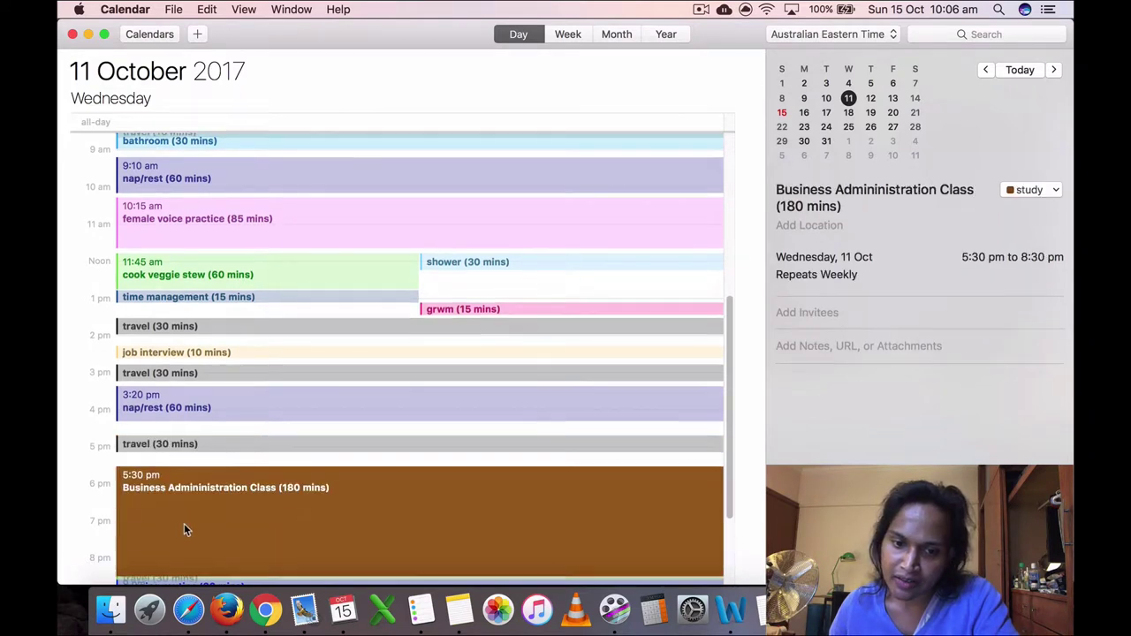
{"action": "scroll", "coordinate": [184, 531], "scroll_direction": "down", "scroll_amount": 2}
{"action": "scroll", "coordinate": [197, 512], "scroll_direction": "down", "scroll_amount": 1}
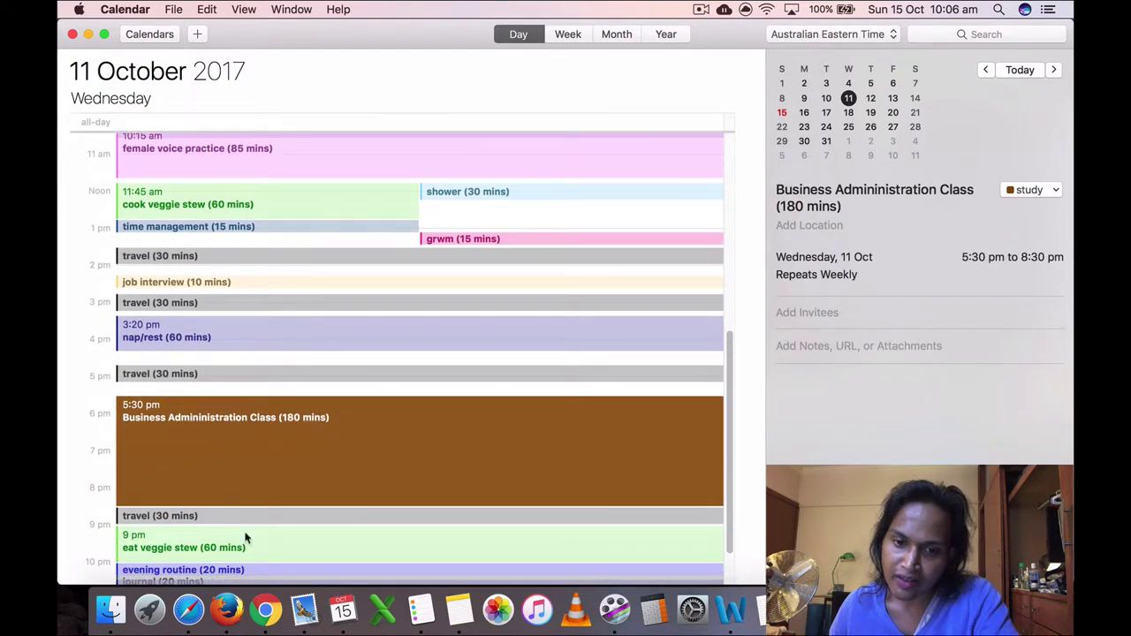
{"action": "left_click", "coordinate": [225, 517]}
Step: Read eat veggie stew, evening routine notes, journal and the overnight Sleep event
{"action": "scroll", "coordinate": [215, 524], "scroll_direction": "down", "scroll_amount": 1}
{"action": "left_click", "coordinate": [214, 523]}
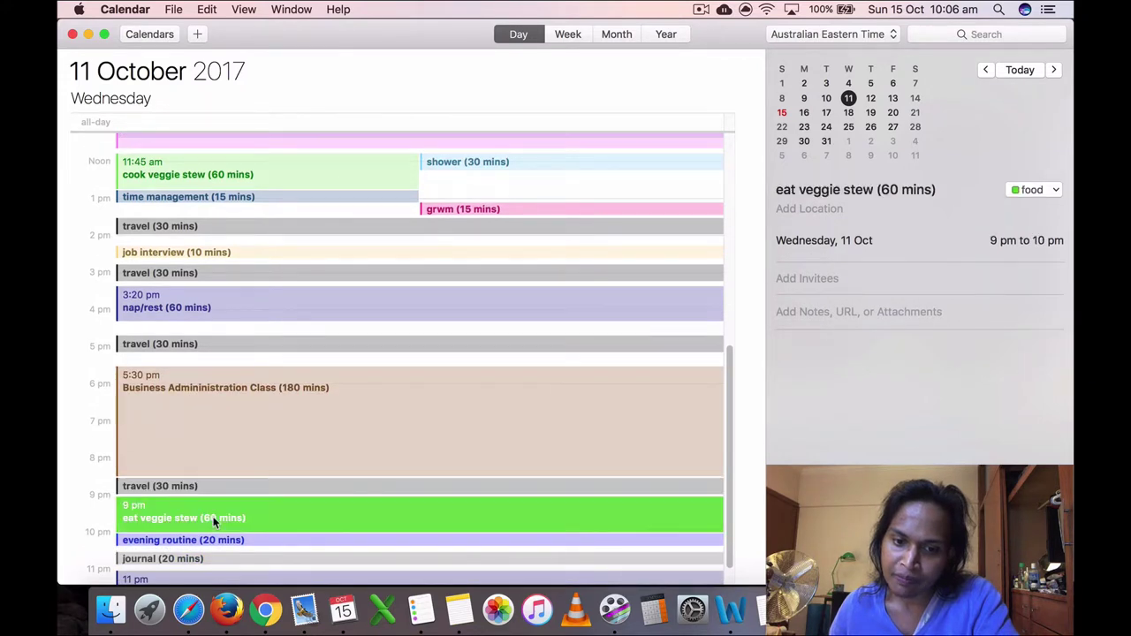
{"action": "left_click", "coordinate": [209, 540]}
{"action": "scroll", "coordinate": [209, 542], "scroll_direction": "down", "scroll_amount": 1}
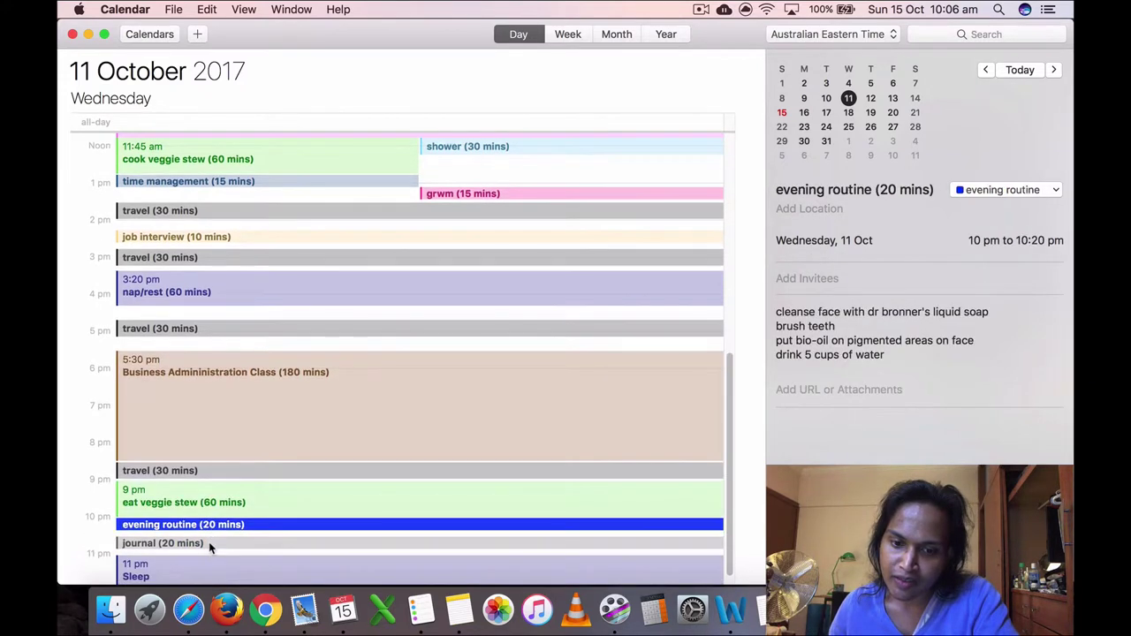
{"action": "left_click", "coordinate": [209, 542]}
{"action": "scroll", "coordinate": [209, 542], "scroll_direction": "down", "scroll_amount": 1}
{"action": "left_click", "coordinate": [203, 560]}
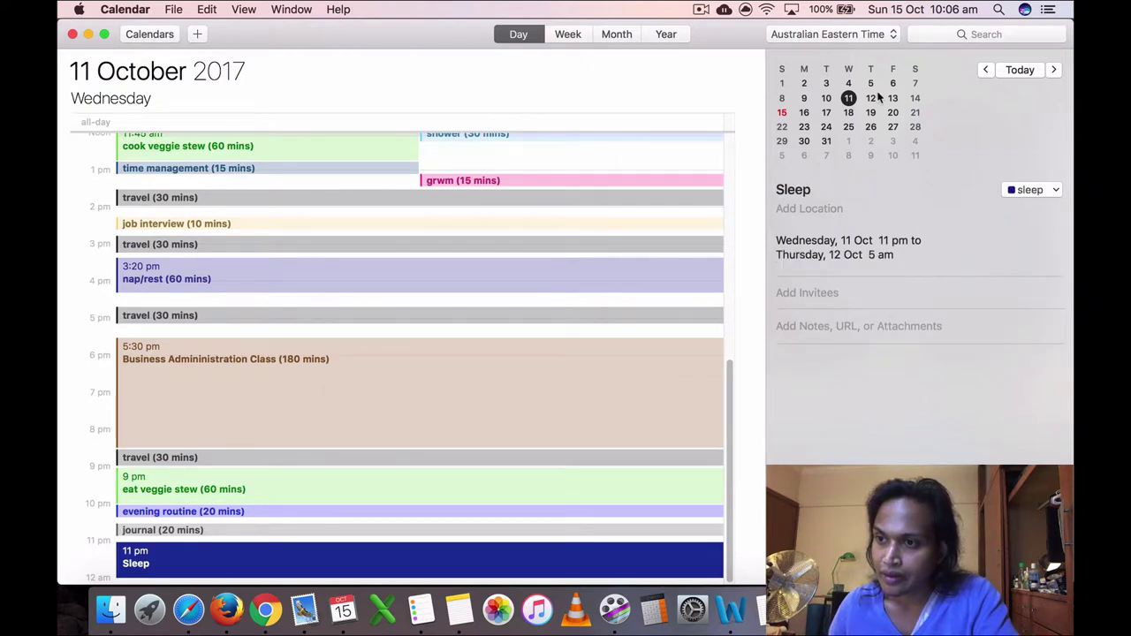
Step: Go to Thursday 12 October and read the morning routine, breakfast and bathroom notes
{"action": "left_click", "coordinate": [871, 98]}
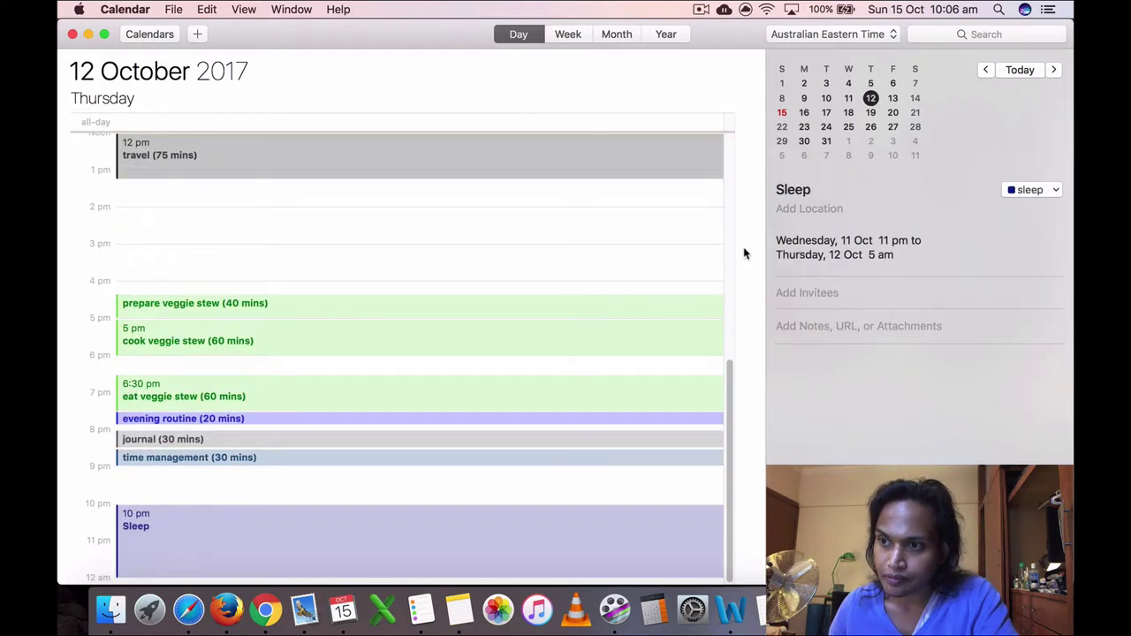
{"action": "left_click_drag", "start_coordinate": [731, 382], "coordinate": [727, 116]}
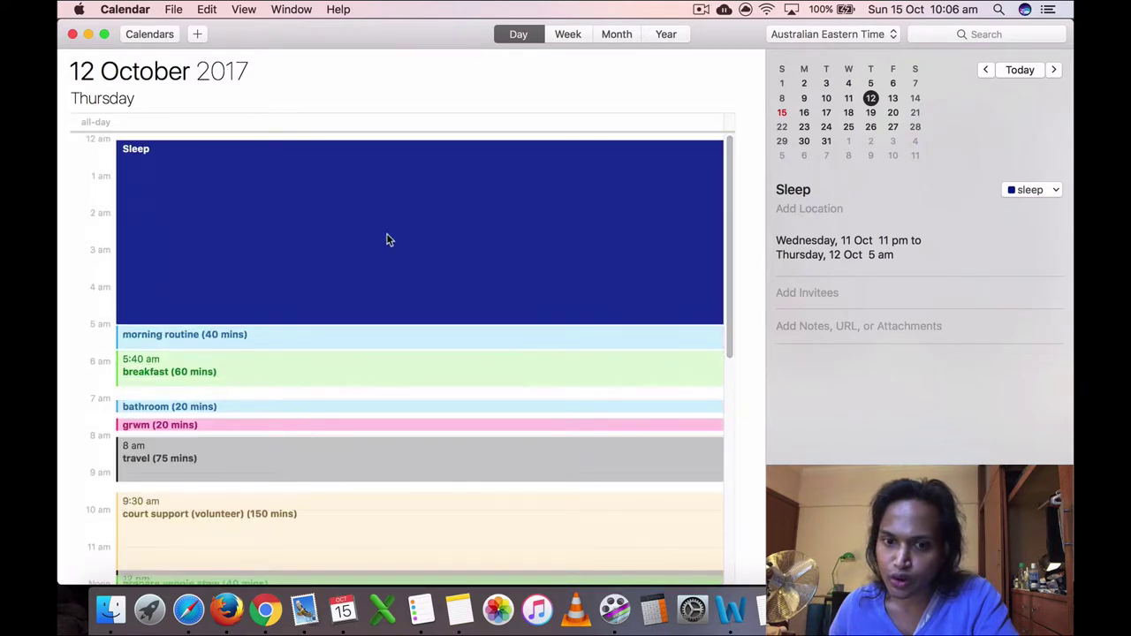
{"action": "left_click", "coordinate": [255, 345]}
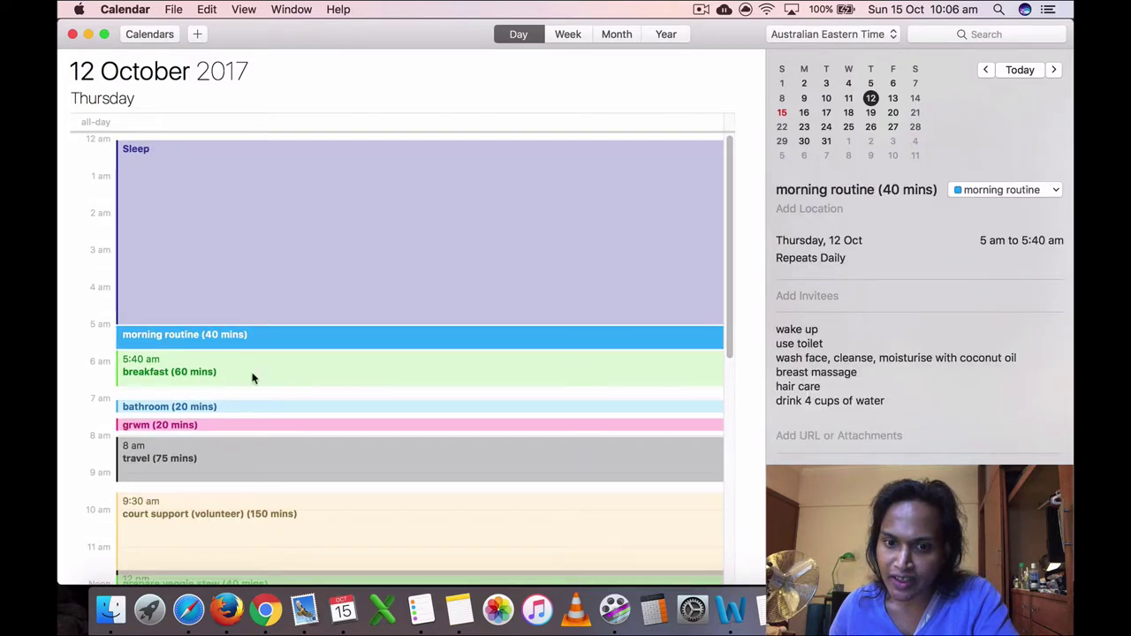
{"action": "left_click", "coordinate": [252, 376]}
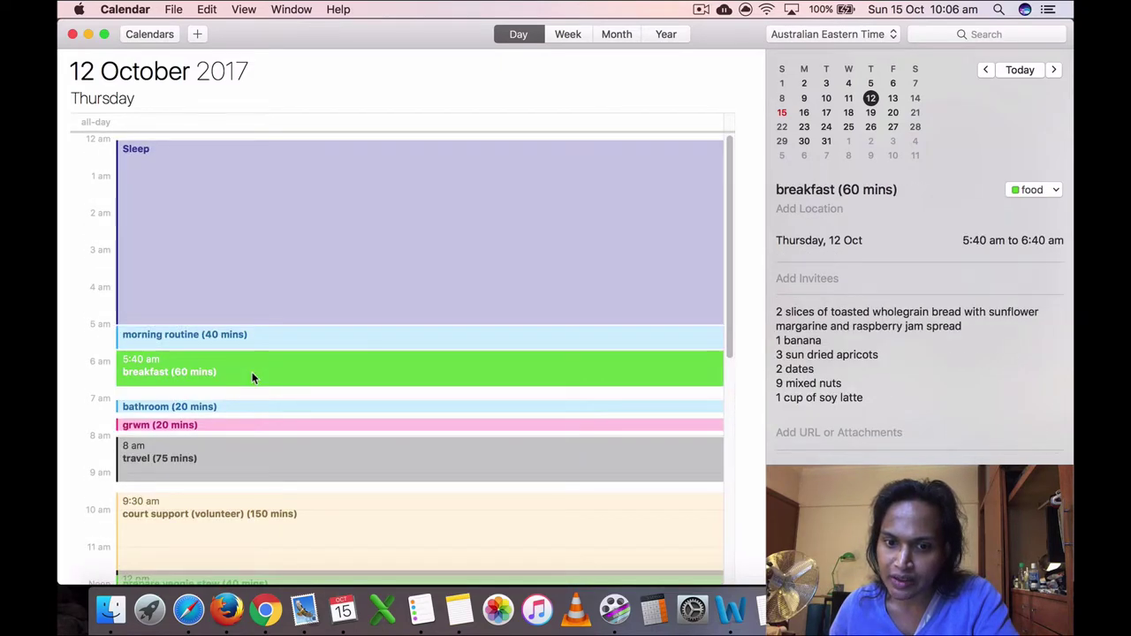
{"action": "scroll", "coordinate": [480, 487], "scroll_direction": "down", "scroll_amount": 3}
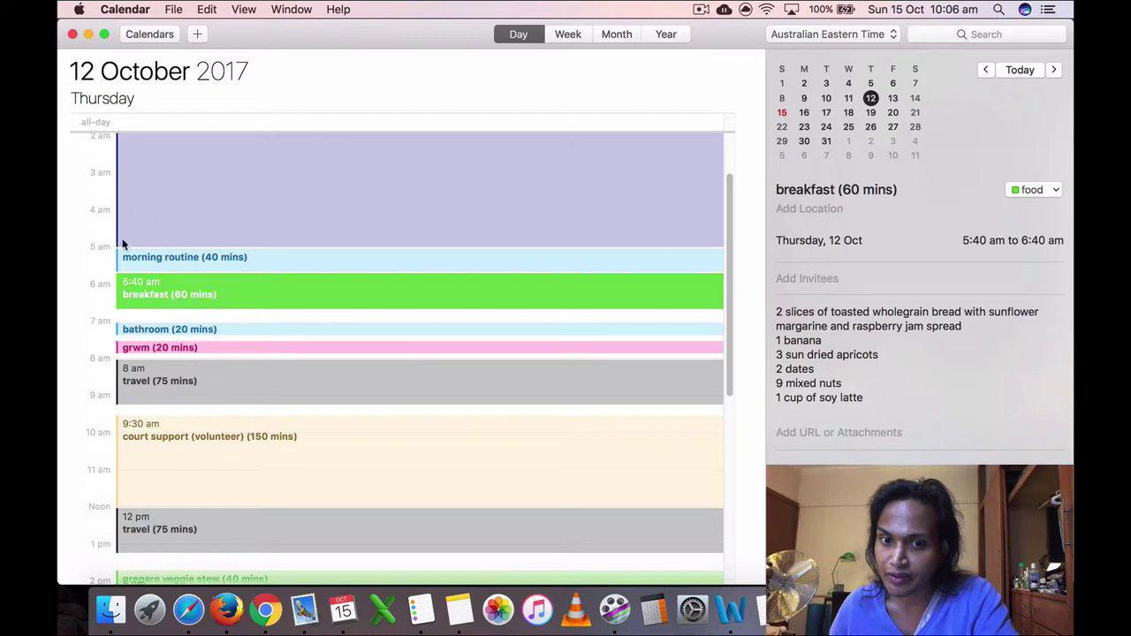
{"action": "left_click", "coordinate": [196, 330]}
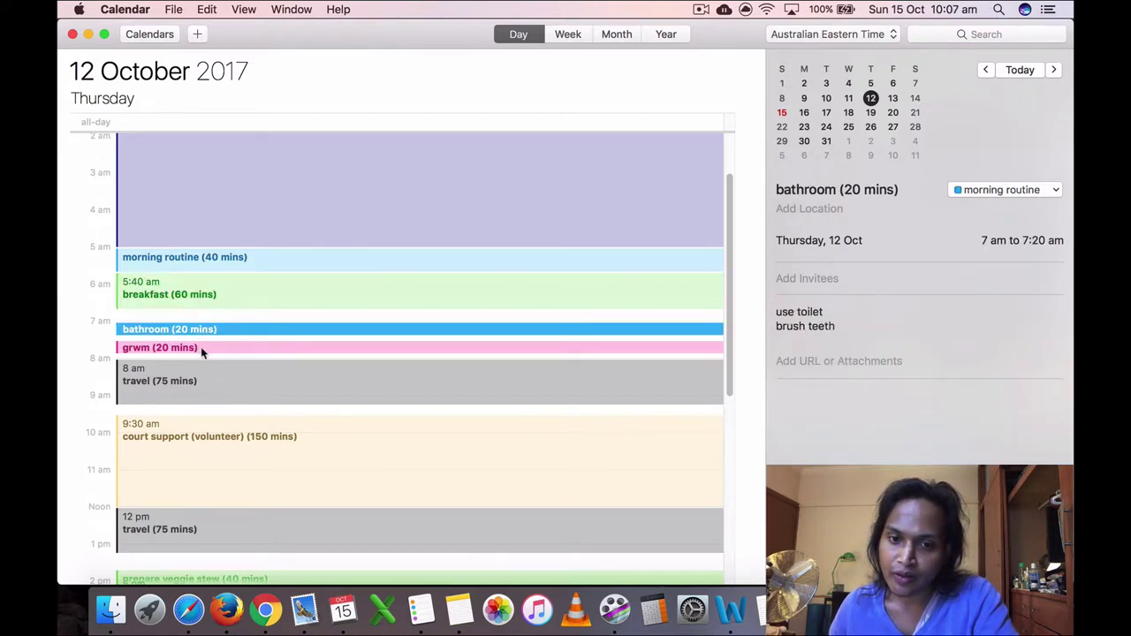
Step: Inspect Thursday's grwm, 8 am travel, court support and 12 pm travel events
{"action": "left_click", "coordinate": [201, 346]}
{"action": "left_click", "coordinate": [200, 375]}
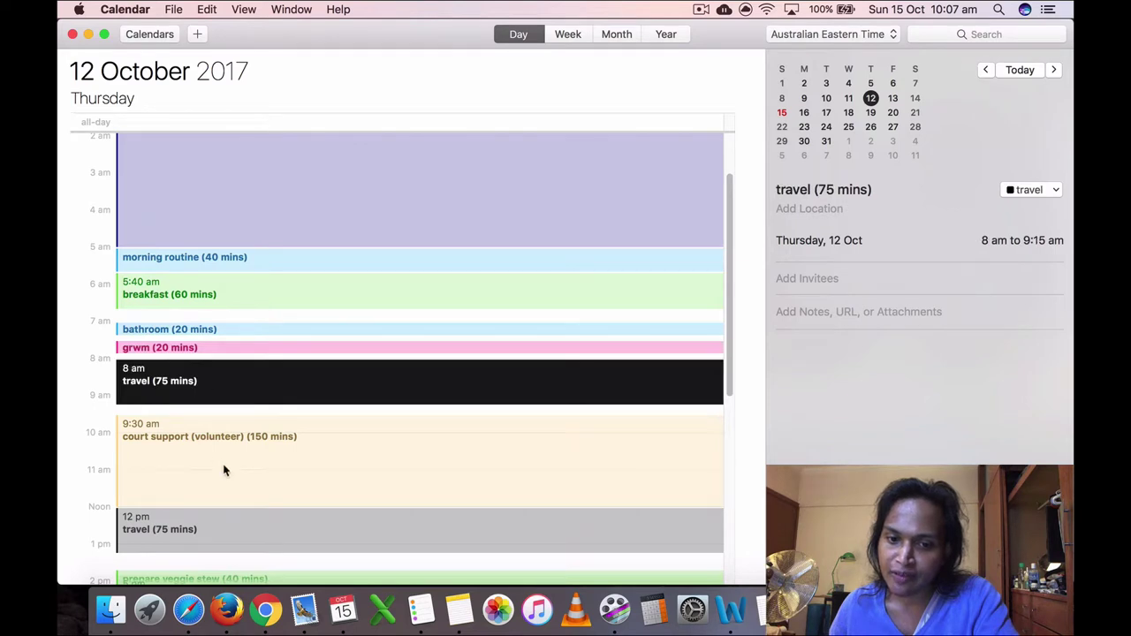
{"action": "left_click", "coordinate": [223, 470]}
{"action": "scroll", "coordinate": [225, 469], "scroll_direction": "down", "scroll_amount": 4}
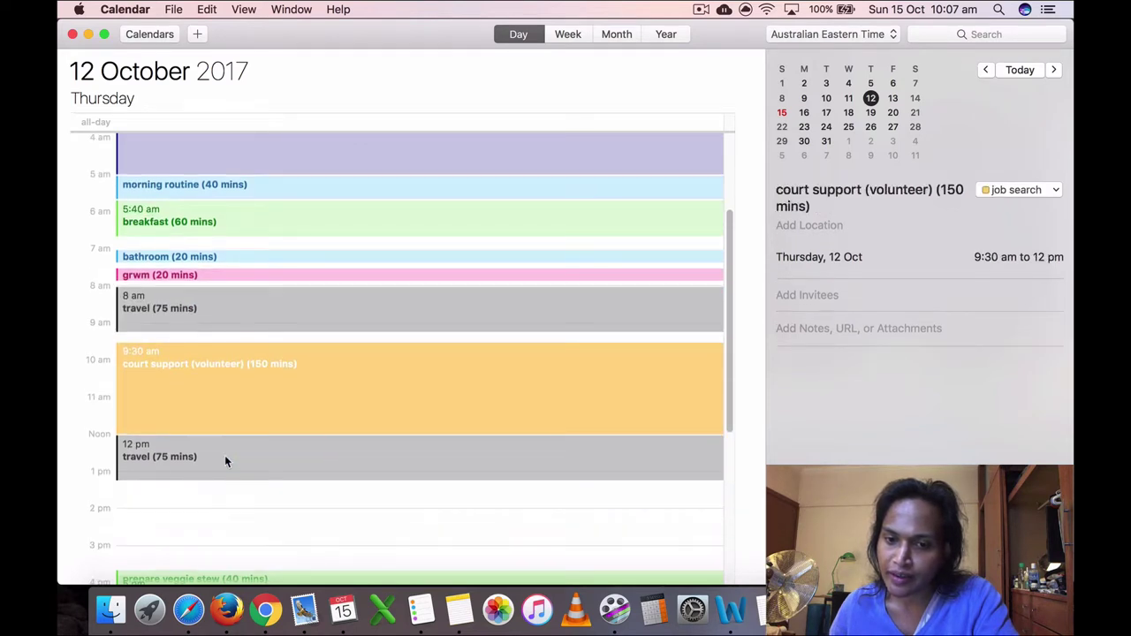
{"action": "left_click", "coordinate": [225, 458]}
{"action": "scroll", "coordinate": [227, 477], "scroll_direction": "down", "scroll_amount": 5}
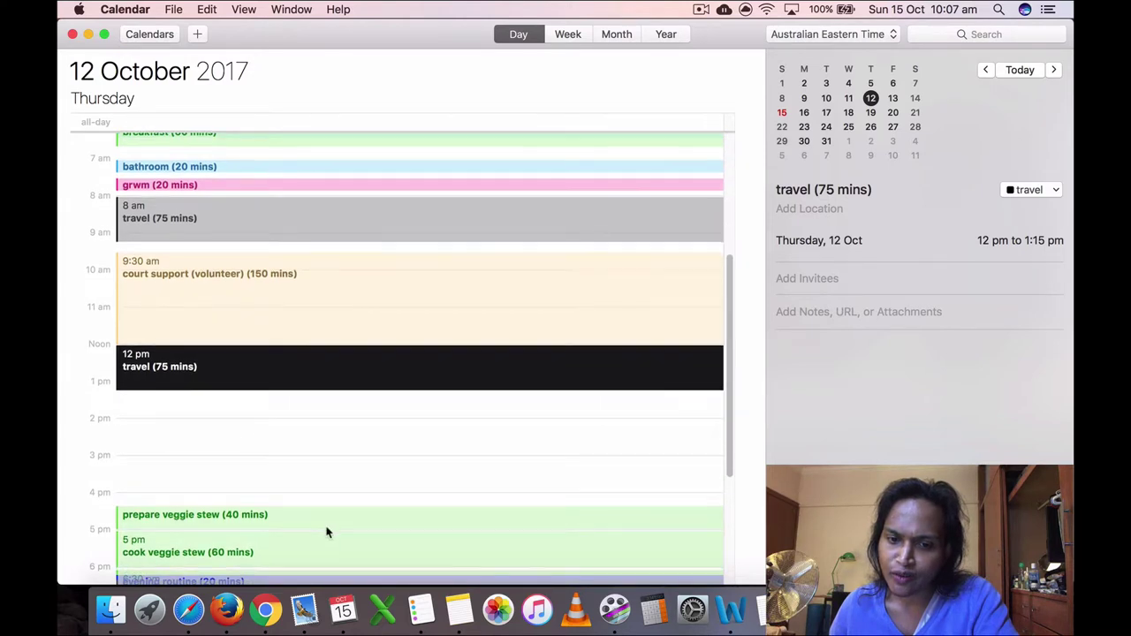
{"action": "scroll", "coordinate": [326, 534], "scroll_direction": "down", "scroll_amount": 3}
{"action": "scroll", "coordinate": [323, 530], "scroll_direction": "down", "scroll_amount": 2}
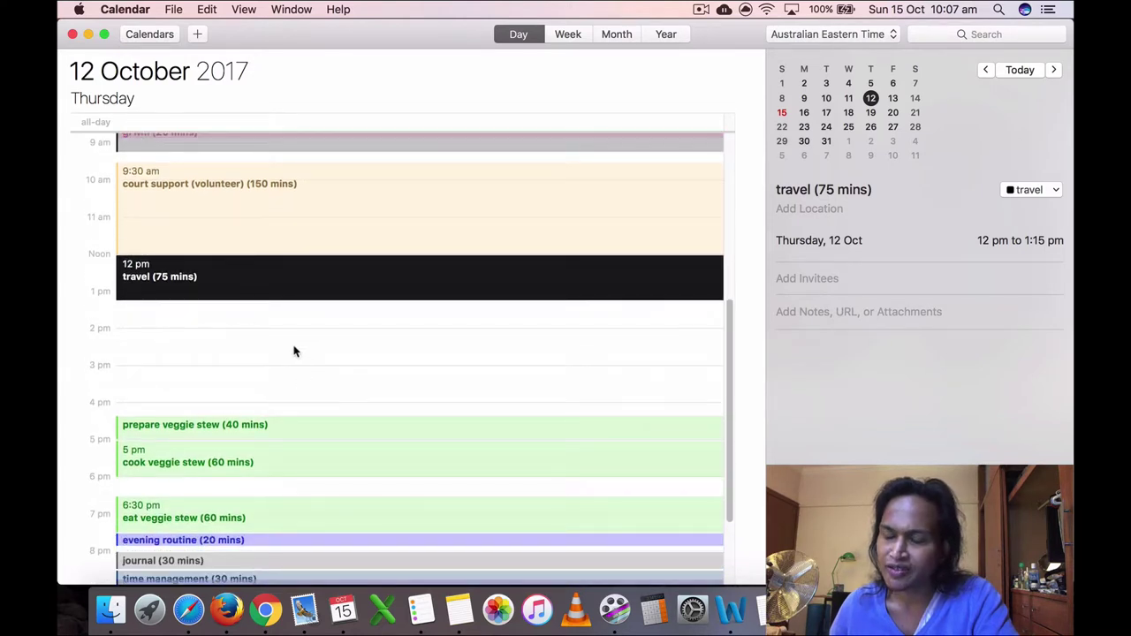
Step: Check the prepare, cook and eat veggie stew events' details
{"action": "left_click", "coordinate": [243, 431]}
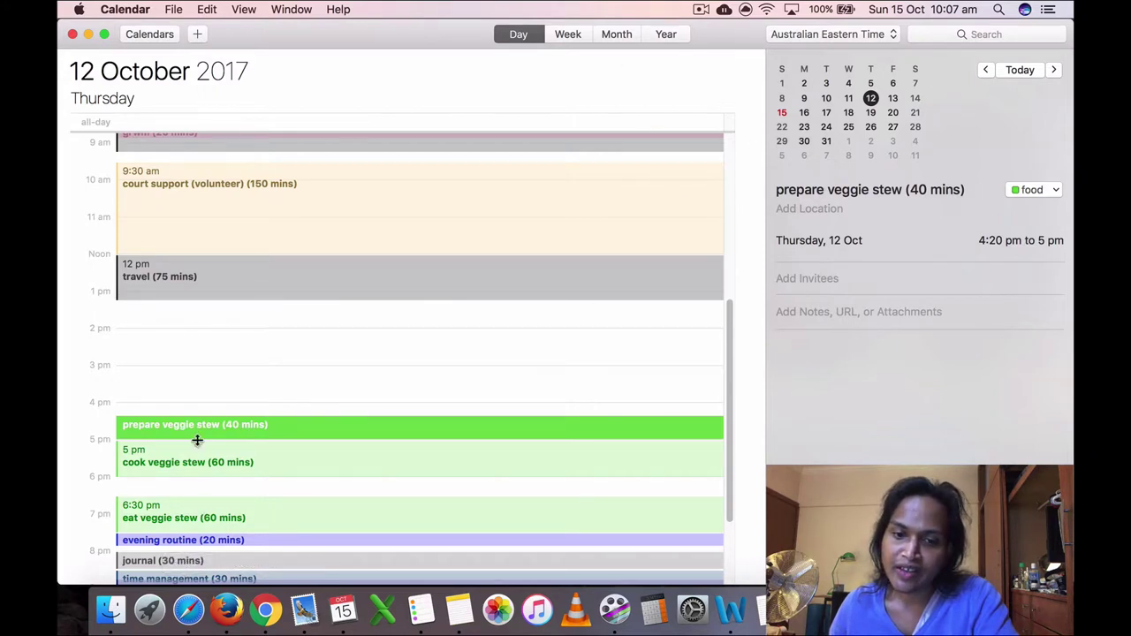
{"action": "left_click", "coordinate": [227, 467]}
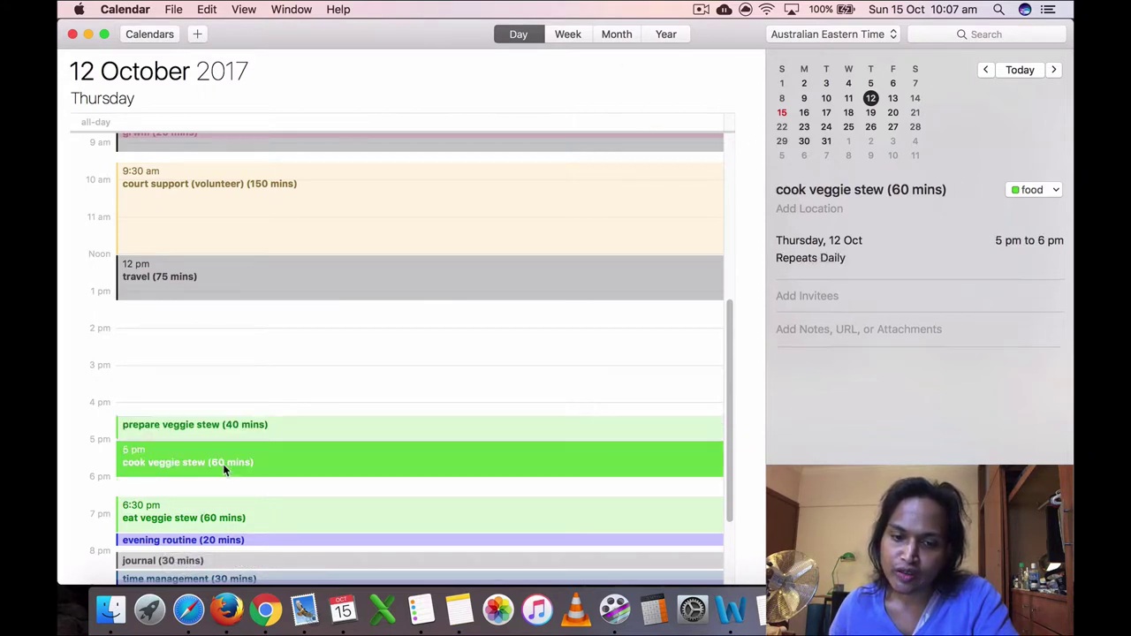
{"action": "left_click", "coordinate": [208, 433]}
{"action": "left_click", "coordinate": [224, 462]}
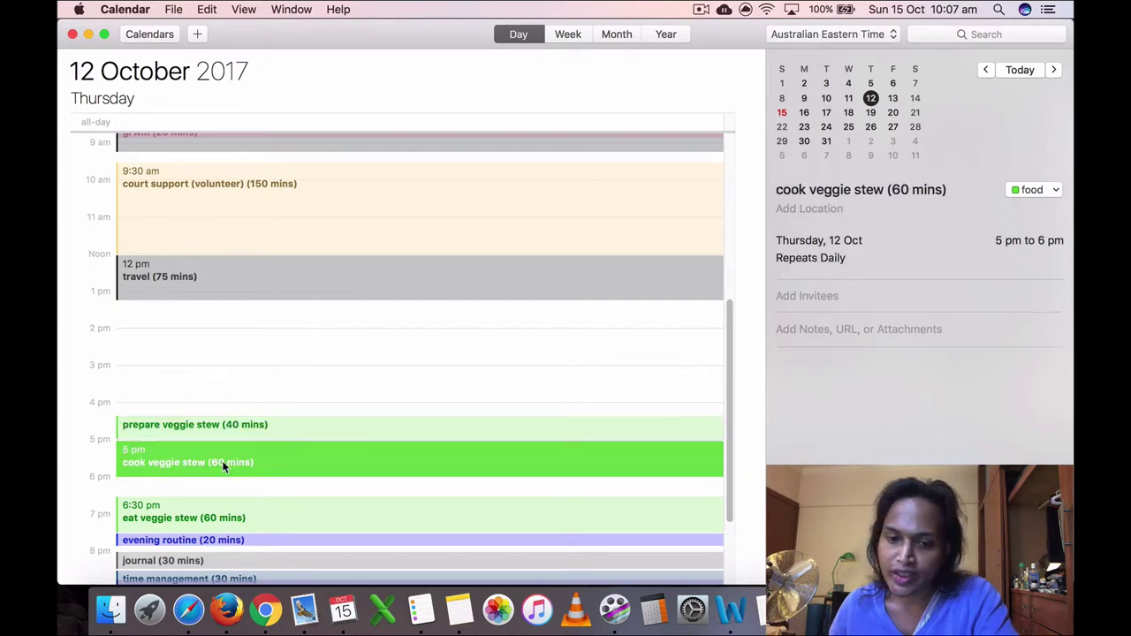
{"action": "left_click", "coordinate": [229, 517]}
{"action": "scroll", "coordinate": [249, 534], "scroll_direction": "down", "scroll_amount": 1}
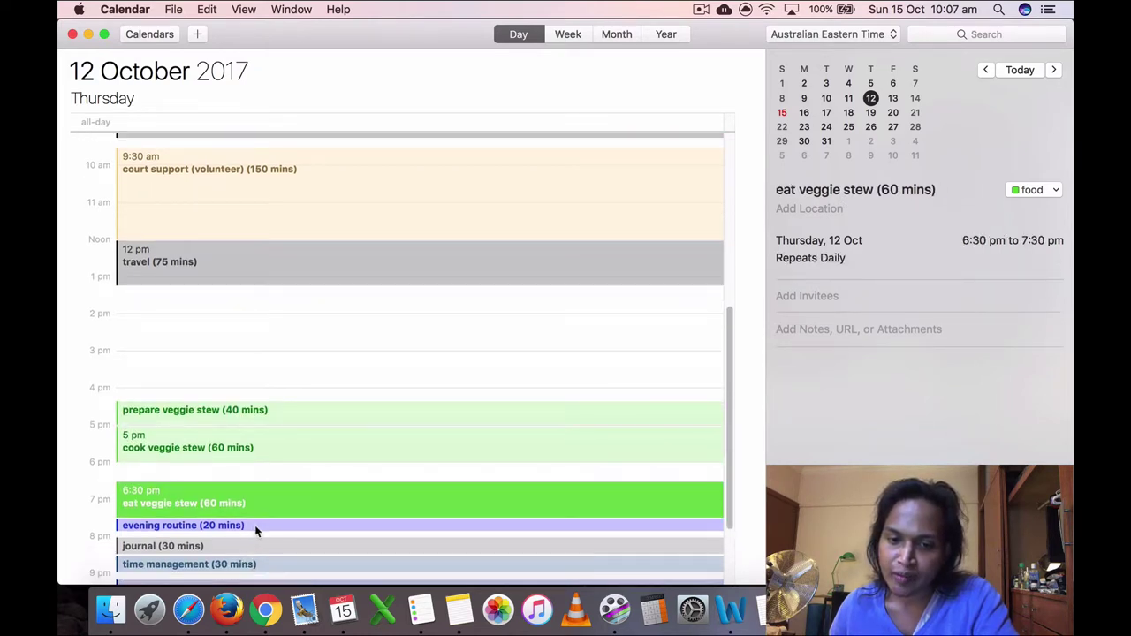
Step: Check evening routine, journal, time management and overnight Sleep, then switch to Friday 13 October
{"action": "left_click", "coordinate": [256, 528]}
{"action": "left_click", "coordinate": [251, 546]}
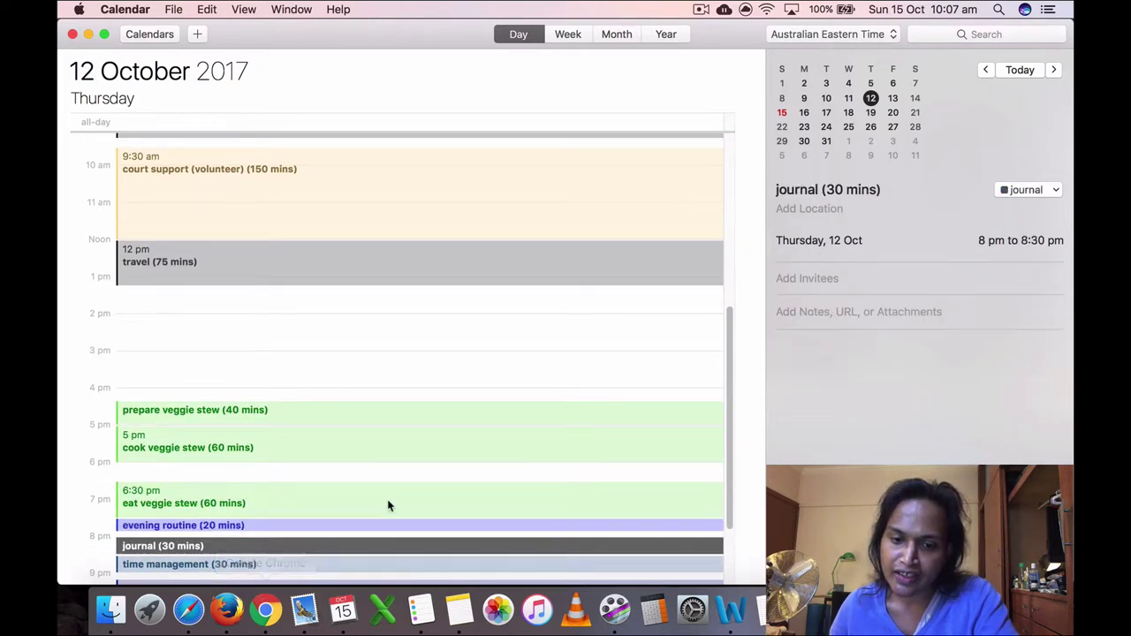
{"action": "scroll", "coordinate": [384, 504], "scroll_direction": "down", "scroll_amount": 2}
{"action": "left_click", "coordinate": [316, 541]}
{"action": "scroll", "coordinate": [327, 546], "scroll_direction": "down", "scroll_amount": 2}
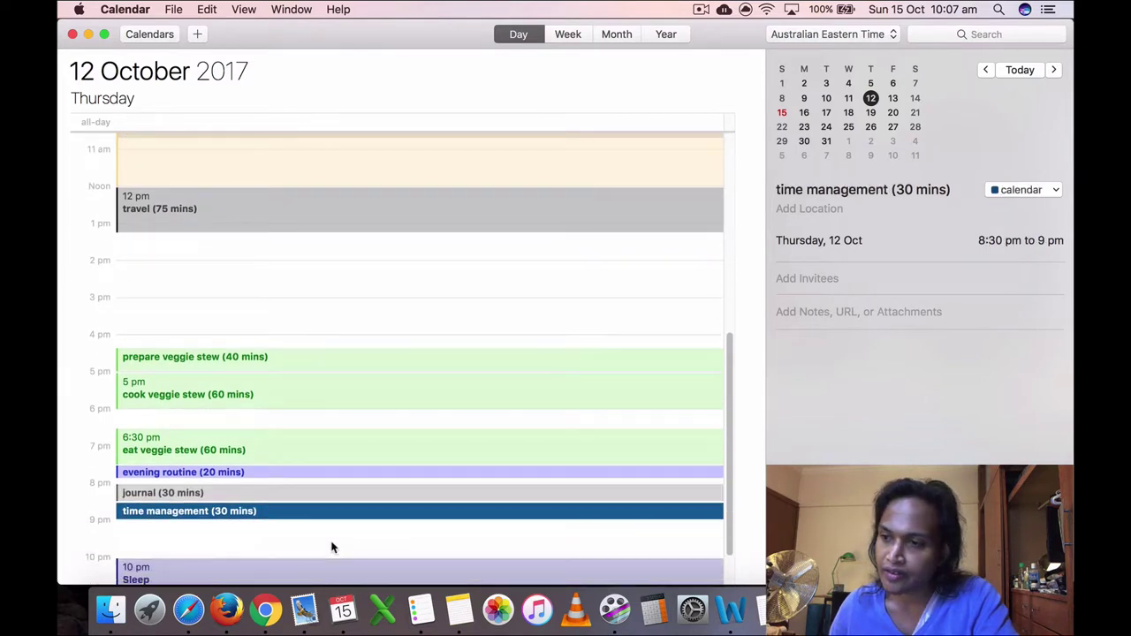
{"action": "scroll", "coordinate": [332, 547], "scroll_direction": "down", "scroll_amount": 1}
{"action": "left_click", "coordinate": [332, 548]}
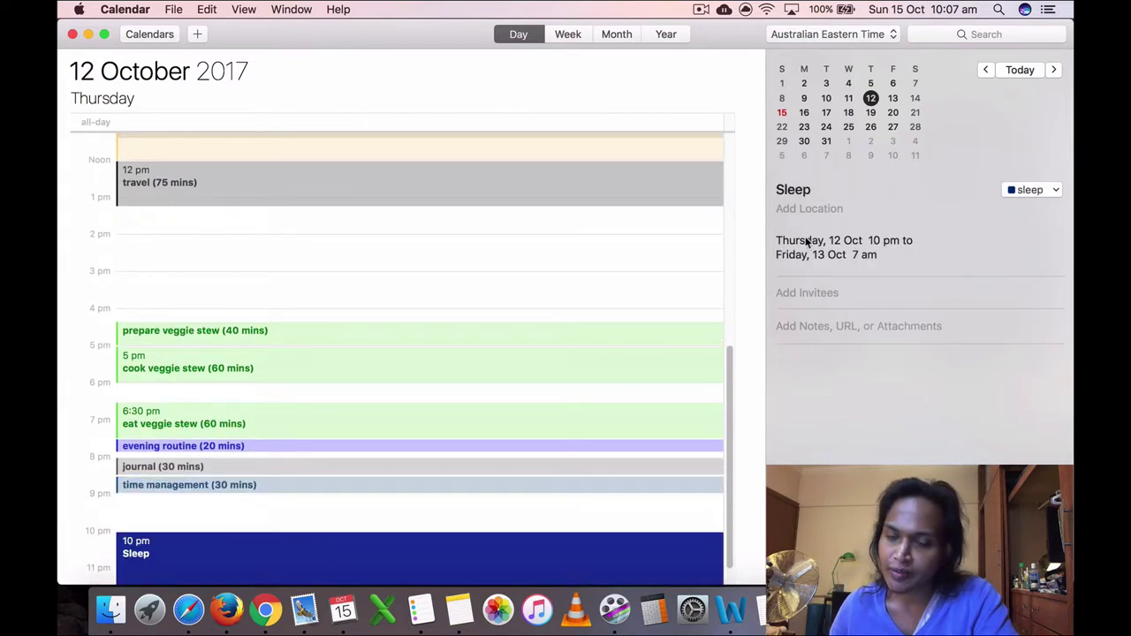
{"action": "left_click", "coordinate": [893, 98]}
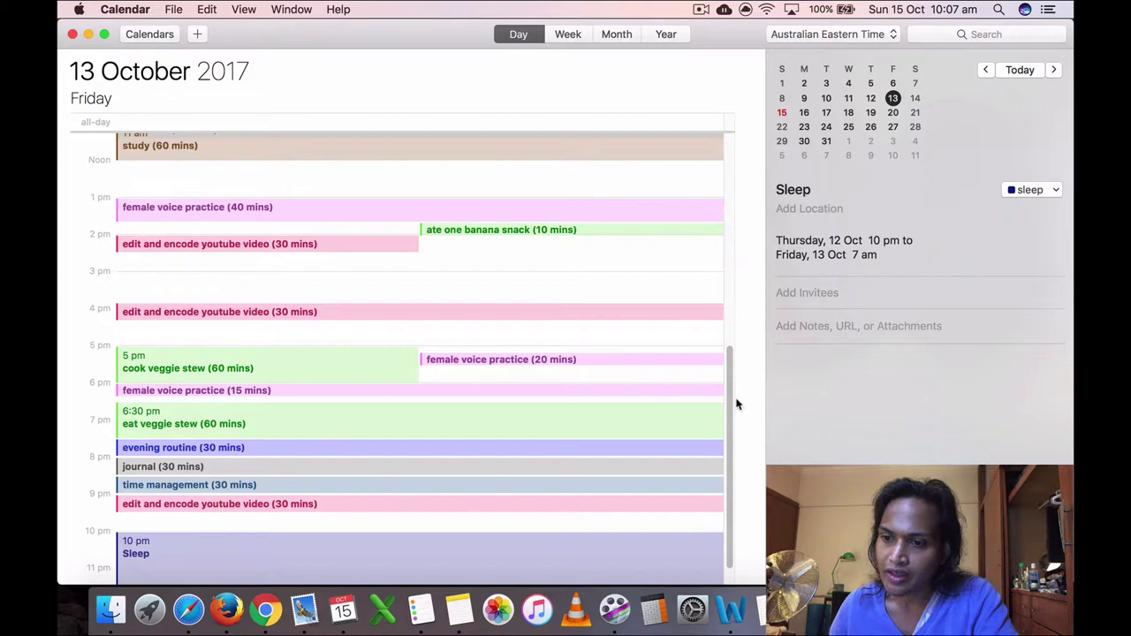
Step: Compare Friday's Sleep and morning routine events and read the morning routine notes
{"action": "left_click_drag", "start_coordinate": [738, 404], "coordinate": [750, 141]}
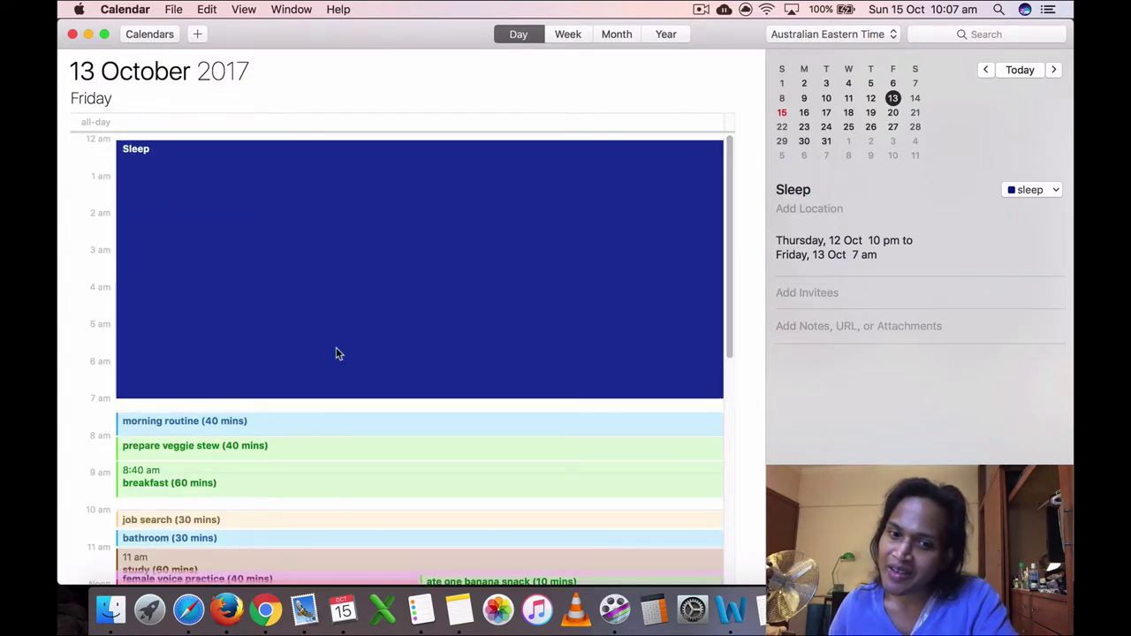
{"action": "left_click", "coordinate": [276, 424]}
{"action": "left_click", "coordinate": [297, 396]}
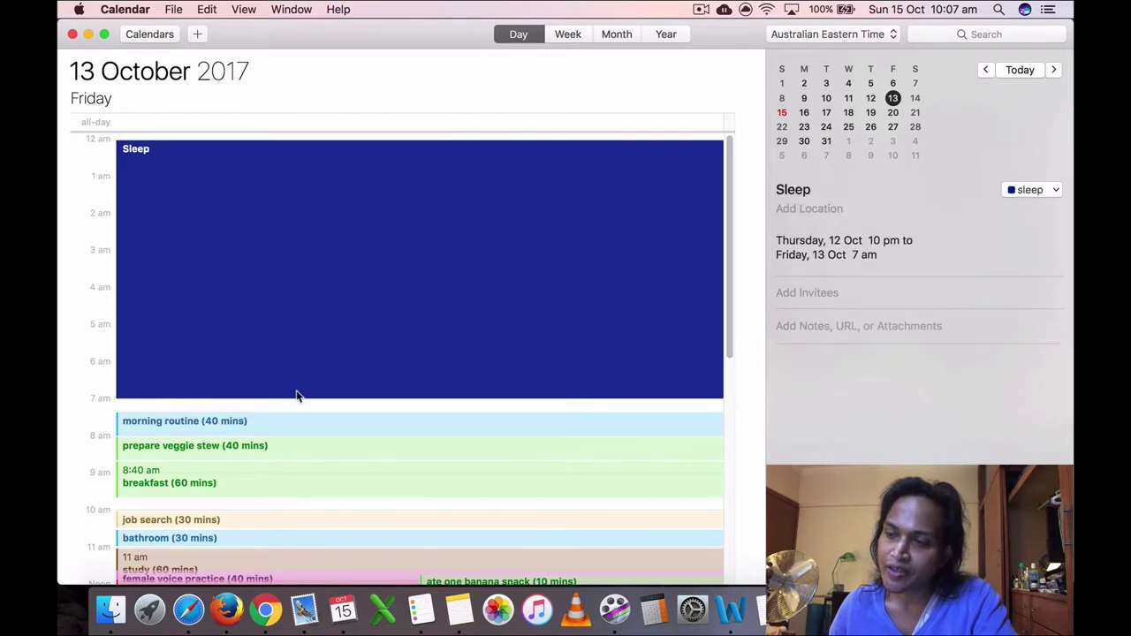
{"action": "left_click", "coordinate": [291, 422]}
{"action": "left_click", "coordinate": [304, 377]}
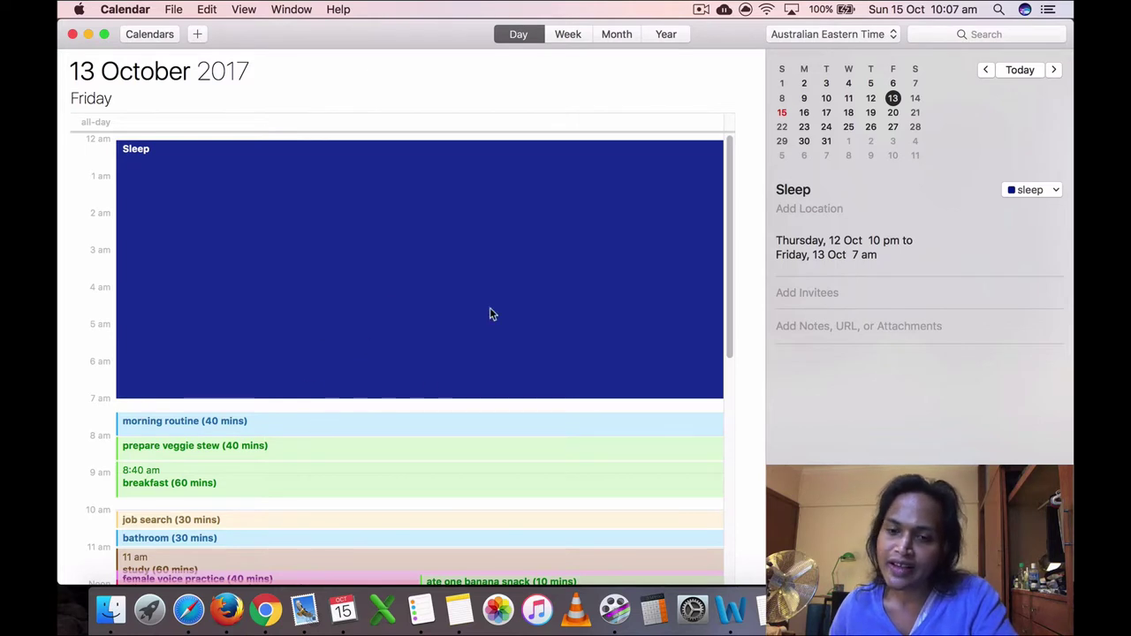
{"action": "left_click", "coordinate": [327, 433]}
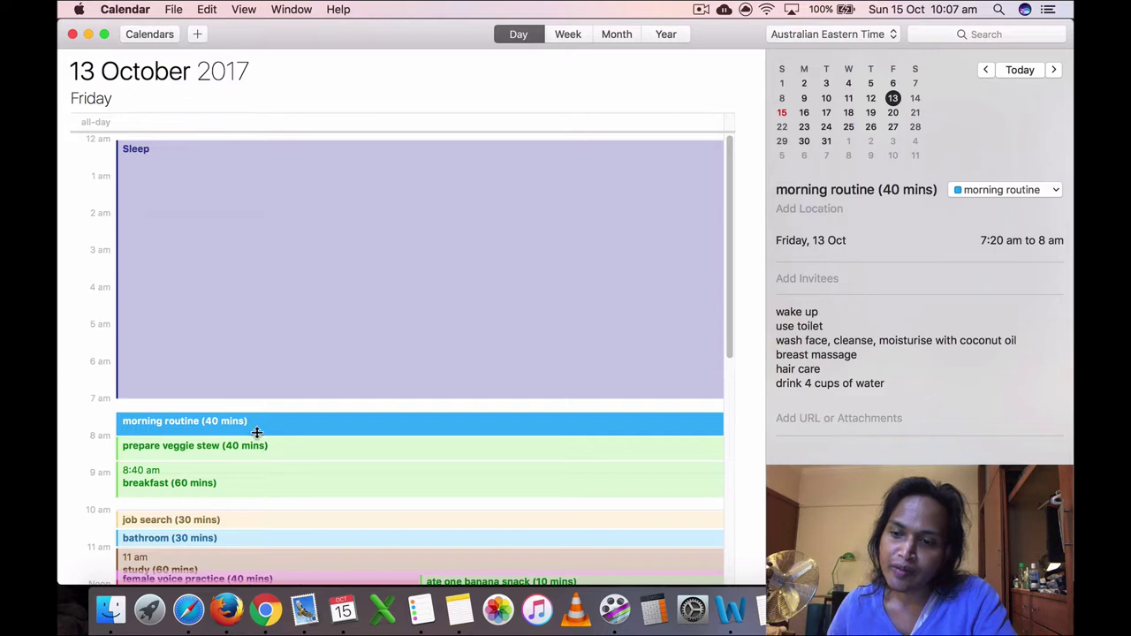
{"action": "left_click", "coordinate": [780, 354]}
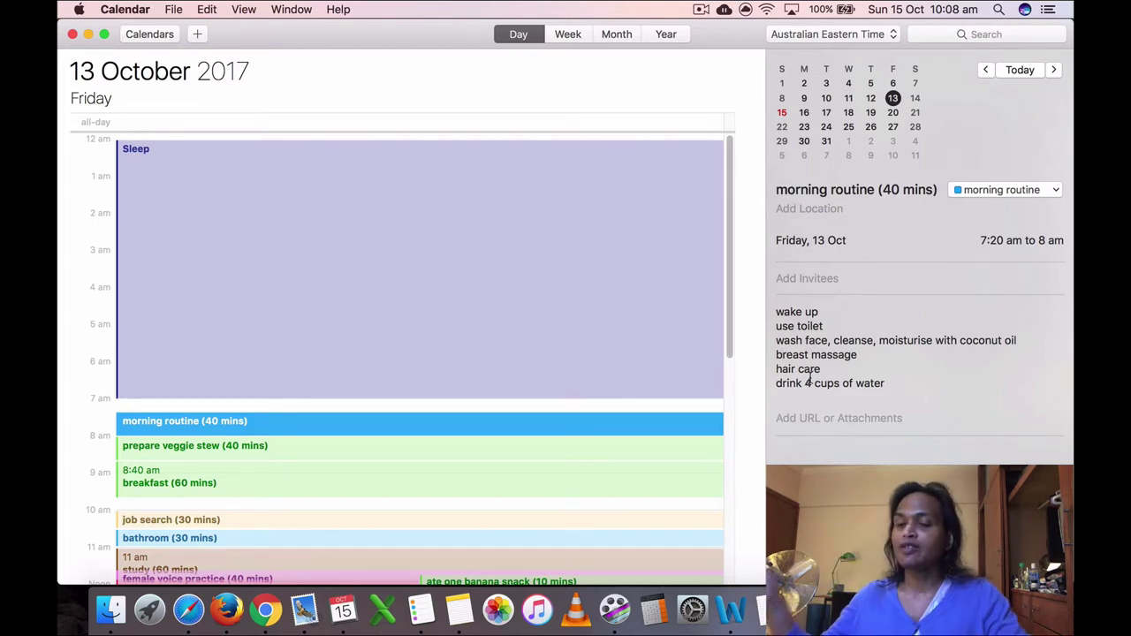
Step: Check the prepare veggie stew, breakfast, job search and bathroom events, then clear the selection
{"action": "left_click", "coordinate": [226, 454]}
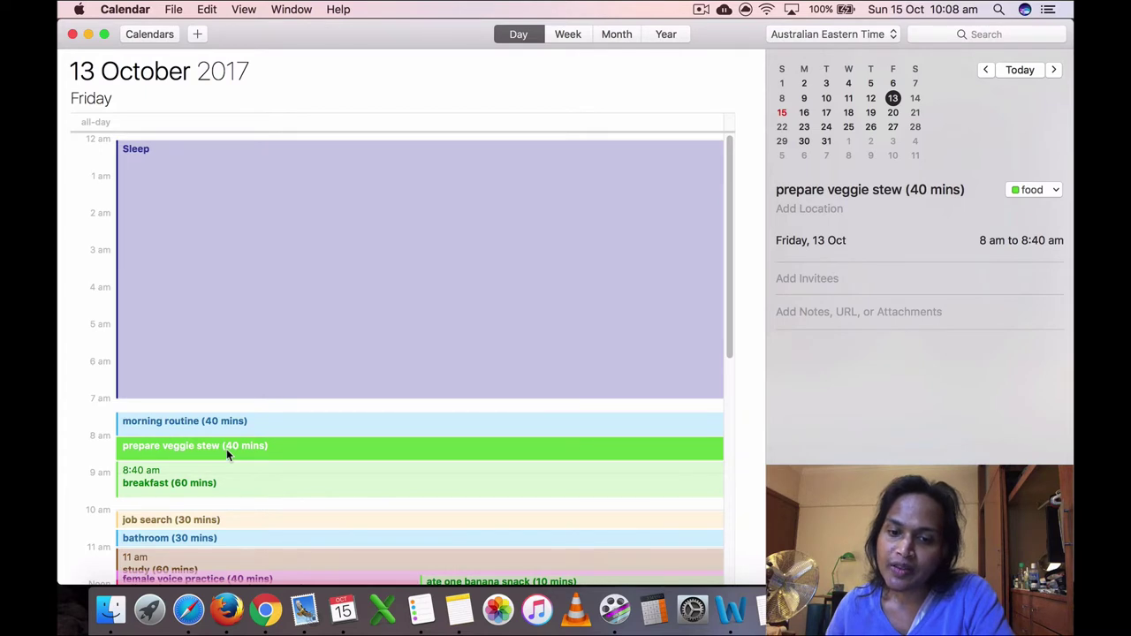
{"action": "left_click", "coordinate": [244, 482]}
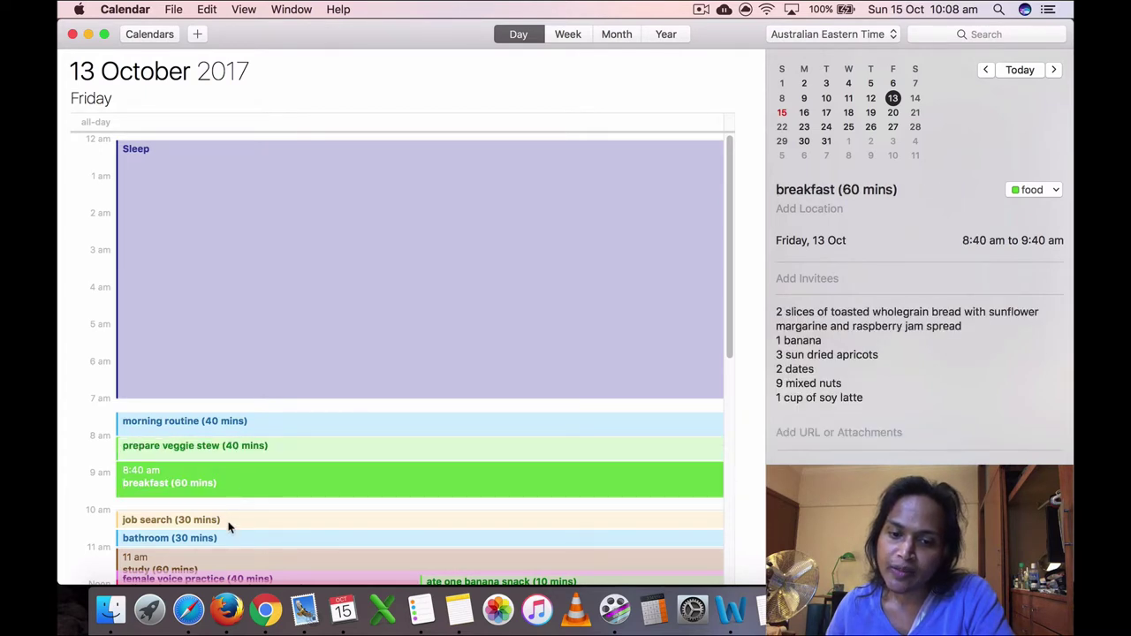
{"action": "left_click", "coordinate": [228, 518]}
{"action": "scroll", "coordinate": [228, 521], "scroll_direction": "down", "scroll_amount": 1}
{"action": "left_click", "coordinate": [228, 500]}
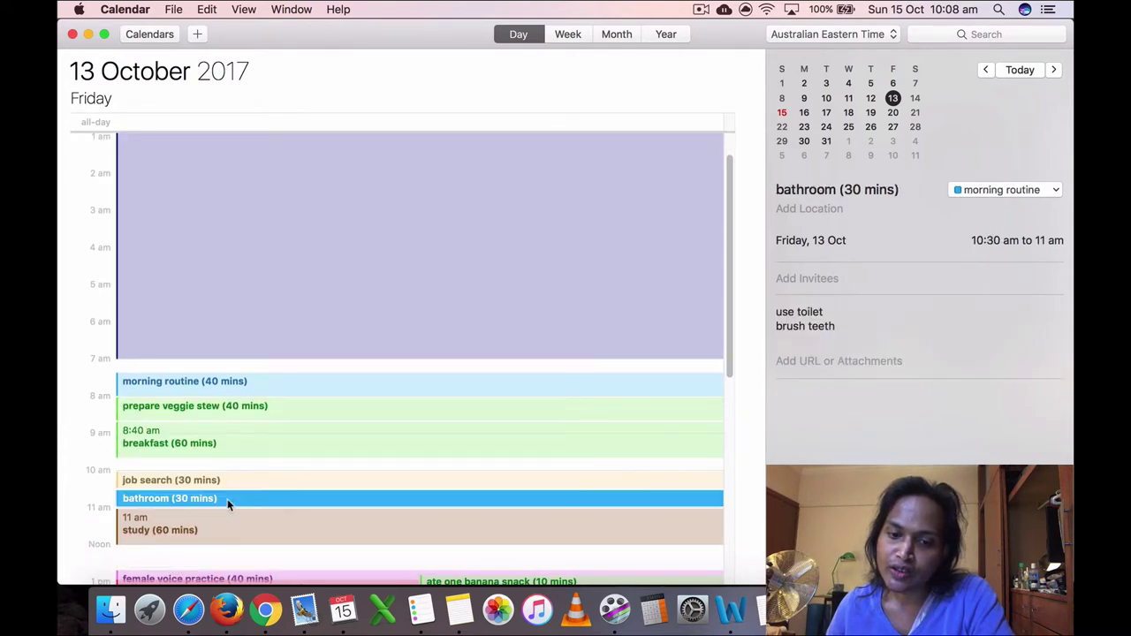
{"action": "scroll", "coordinate": [228, 502], "scroll_direction": "down", "scroll_amount": 1}
{"action": "left_click", "coordinate": [234, 522]}
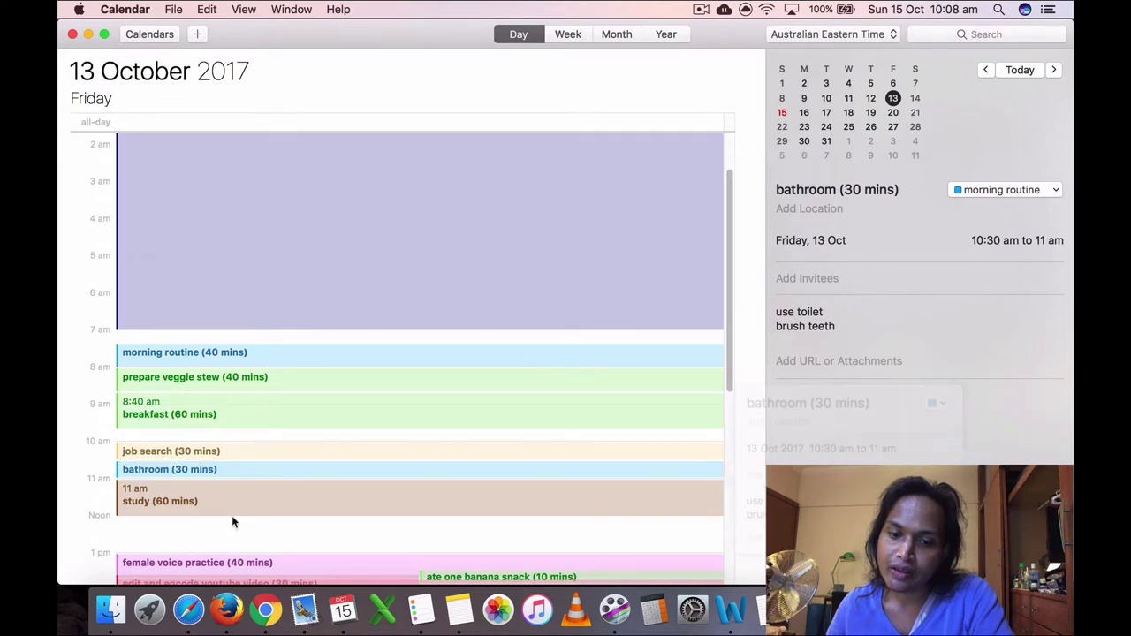
Step: View the study event and the female voice practice event's note
{"action": "left_click", "coordinate": [246, 499]}
{"action": "scroll", "coordinate": [341, 500], "scroll_direction": "down", "scroll_amount": 4}
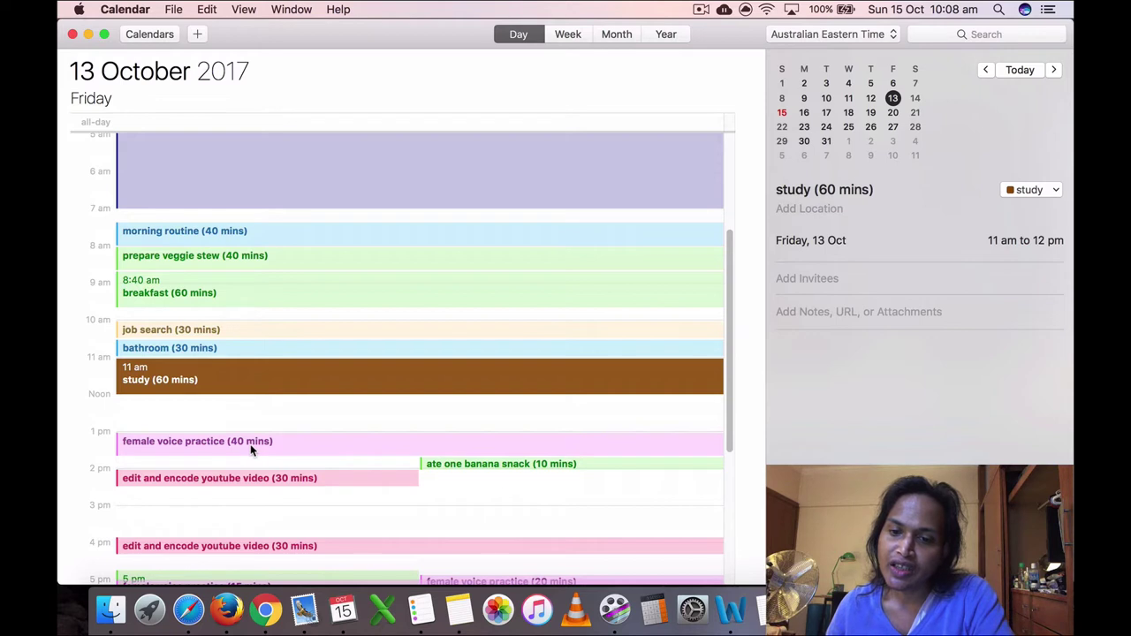
{"action": "left_click", "coordinate": [250, 449]}
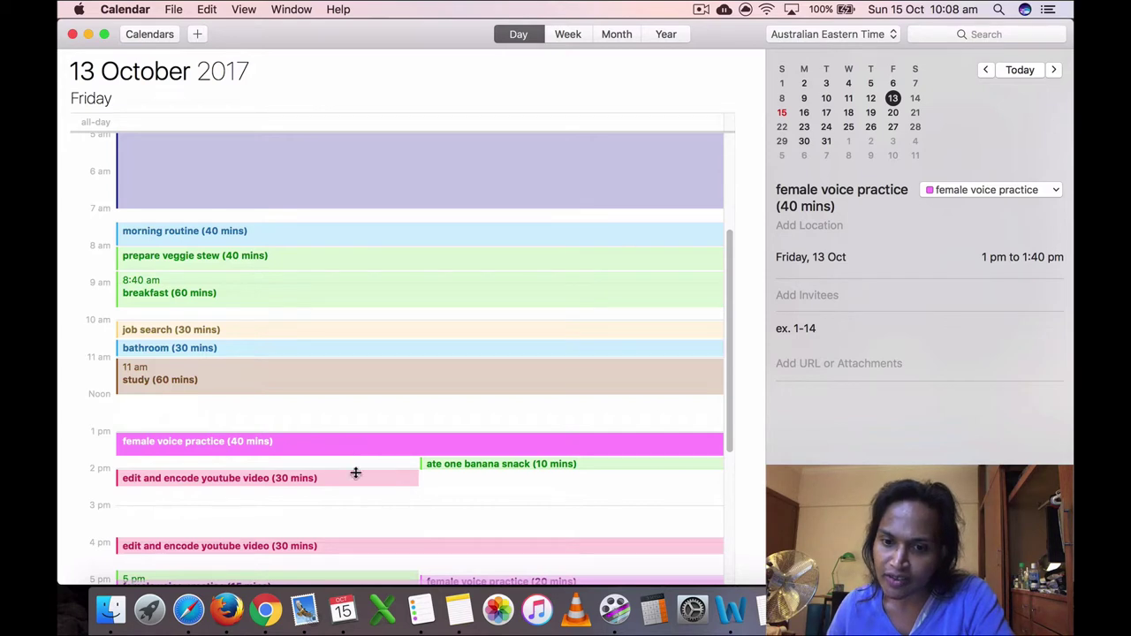
{"action": "scroll", "coordinate": [362, 486], "scroll_direction": "down", "scroll_amount": 2}
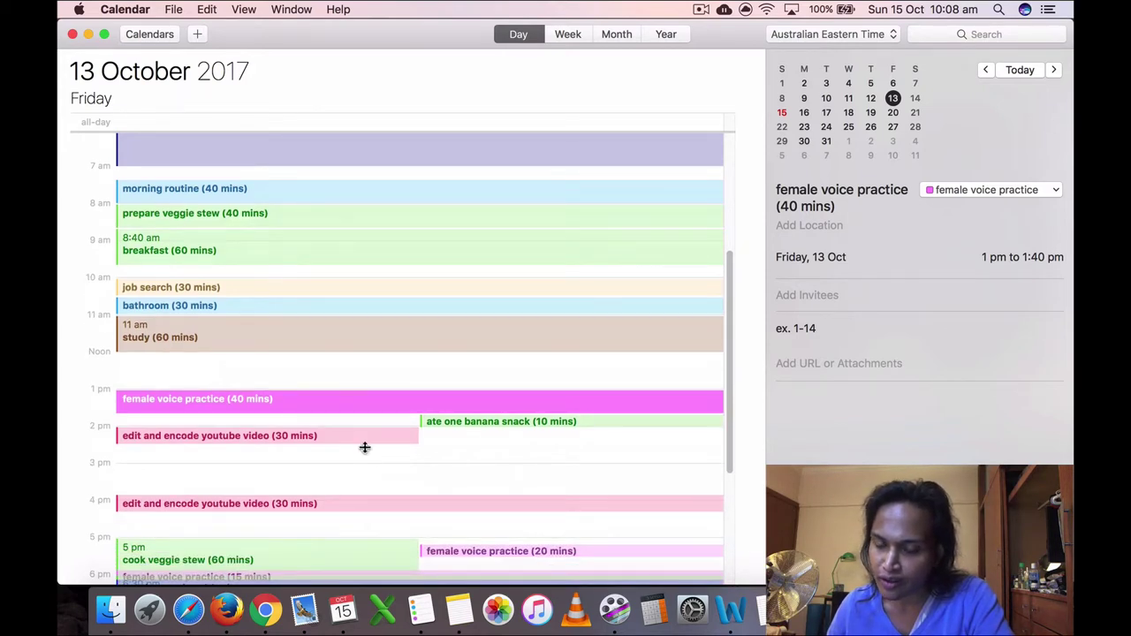
Step: Check the ate one banana snack and the 2 pm youtube video editing note
{"action": "left_click", "coordinate": [457, 423]}
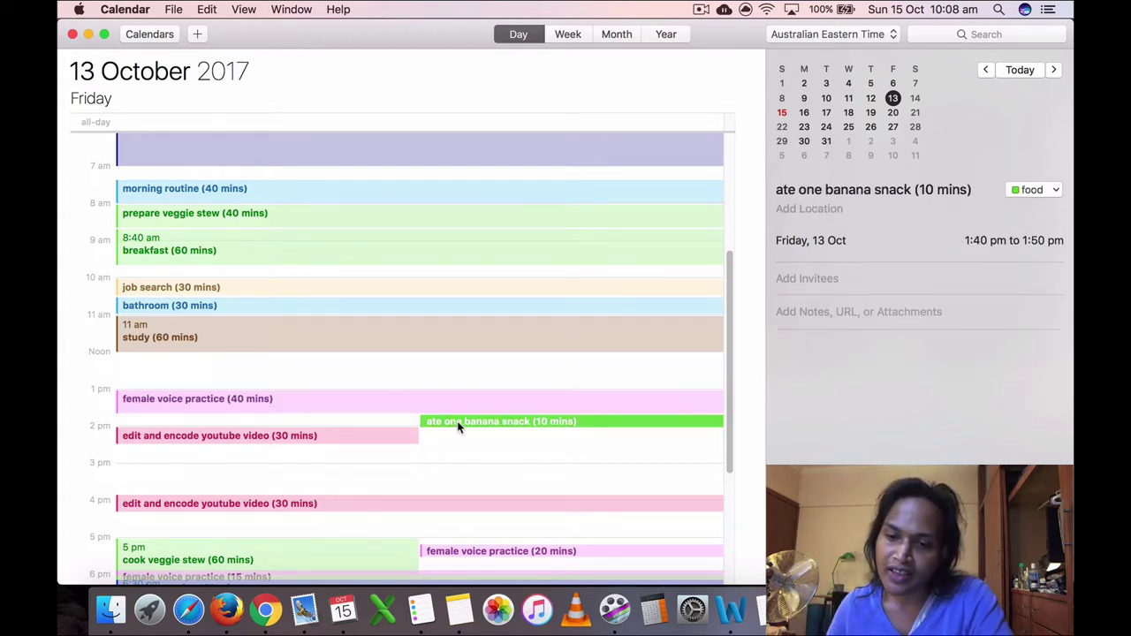
{"action": "left_click", "coordinate": [343, 437]}
{"action": "left_click", "coordinate": [336, 468]}
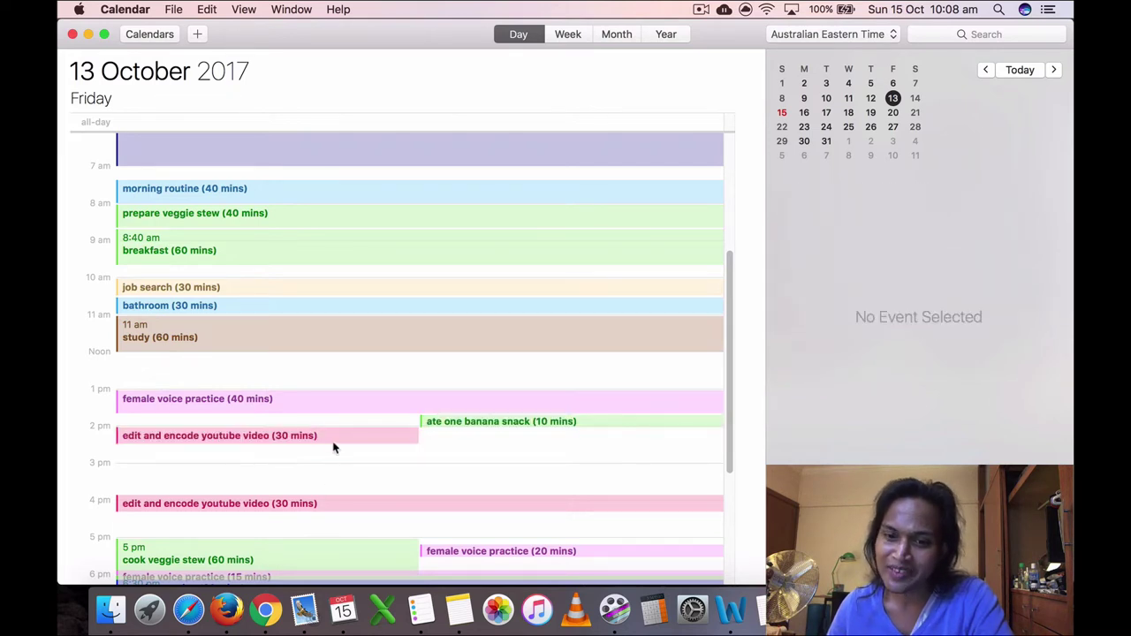
{"action": "left_click", "coordinate": [496, 424]}
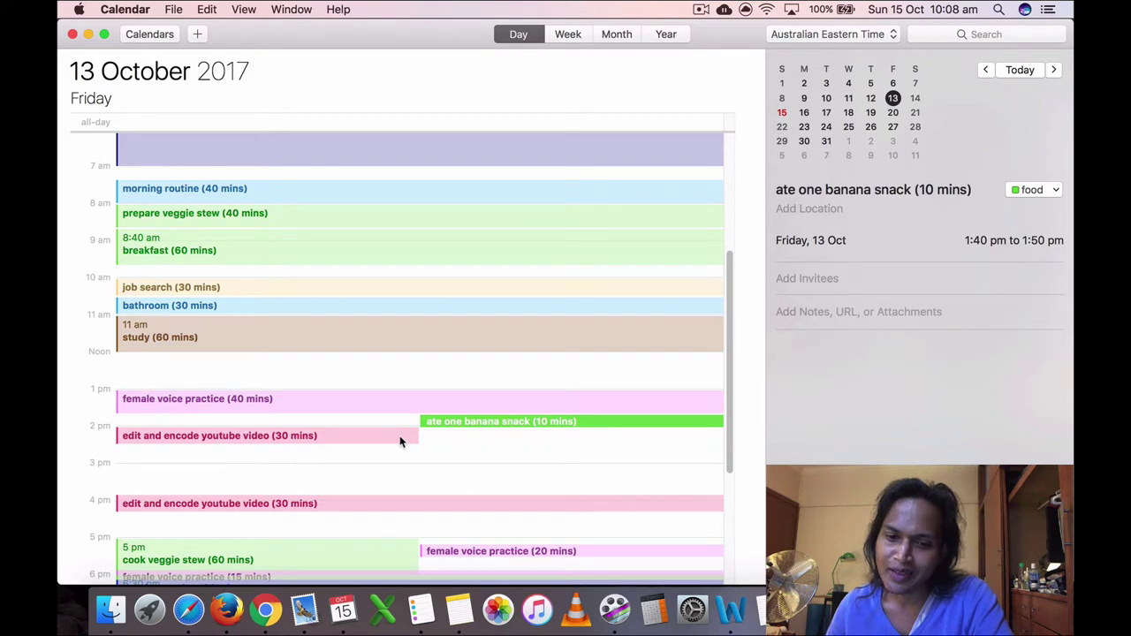
{"action": "left_click", "coordinate": [398, 438]}
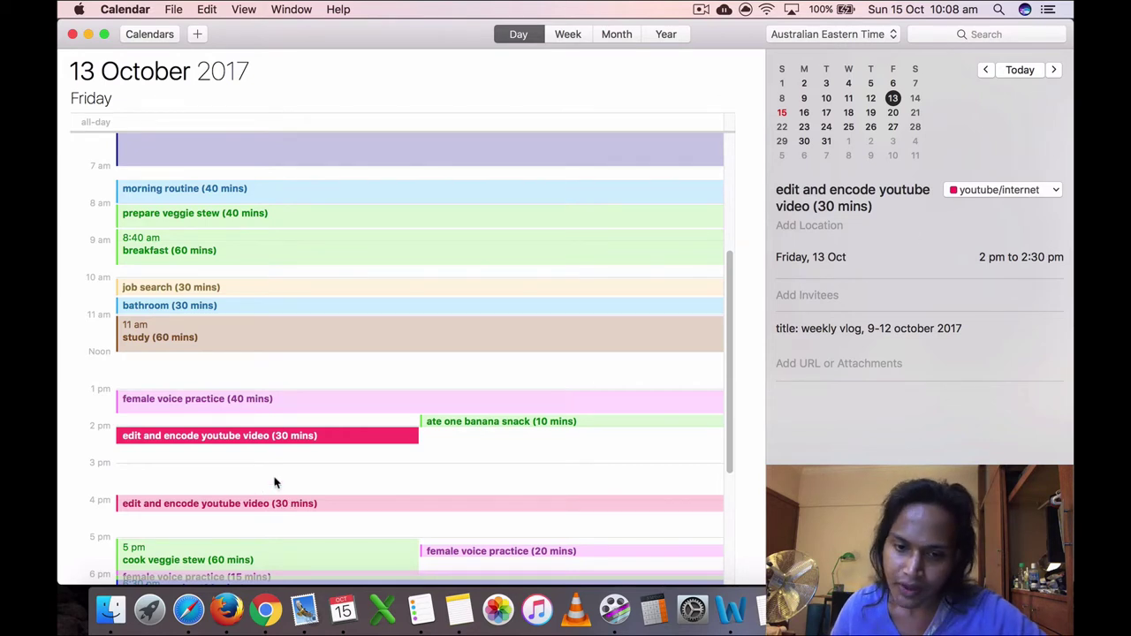
Step: Check the 4 pm edit and encode youtube video and cook veggie stew events
{"action": "left_click", "coordinate": [287, 506]}
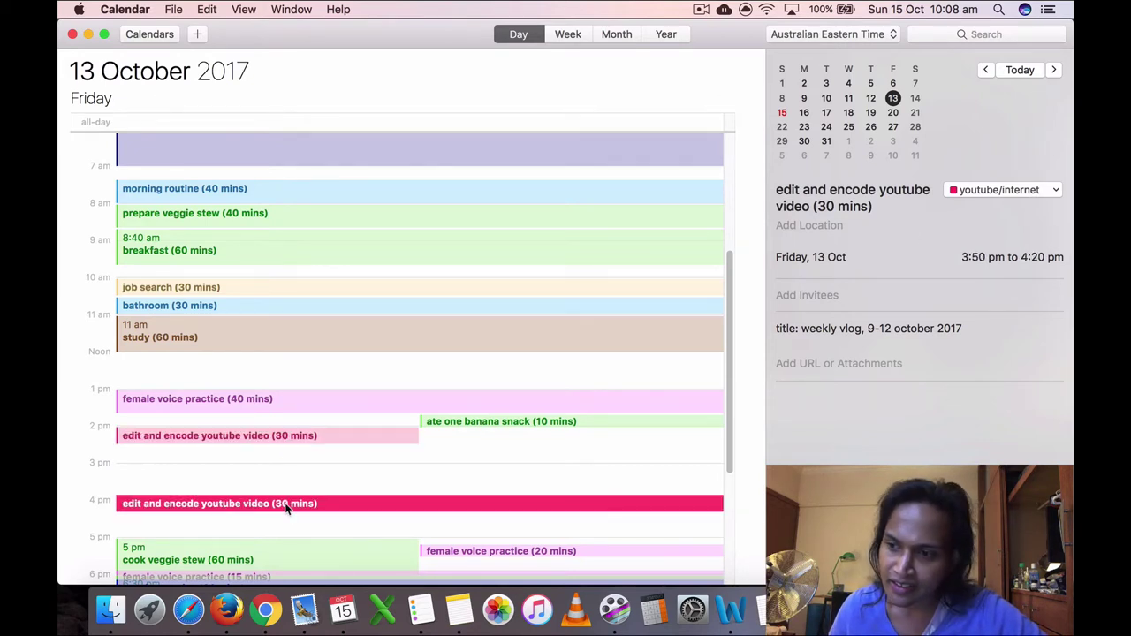
{"action": "scroll", "coordinate": [286, 510], "scroll_direction": "down", "scroll_amount": 5}
{"action": "left_click", "coordinate": [293, 462]}
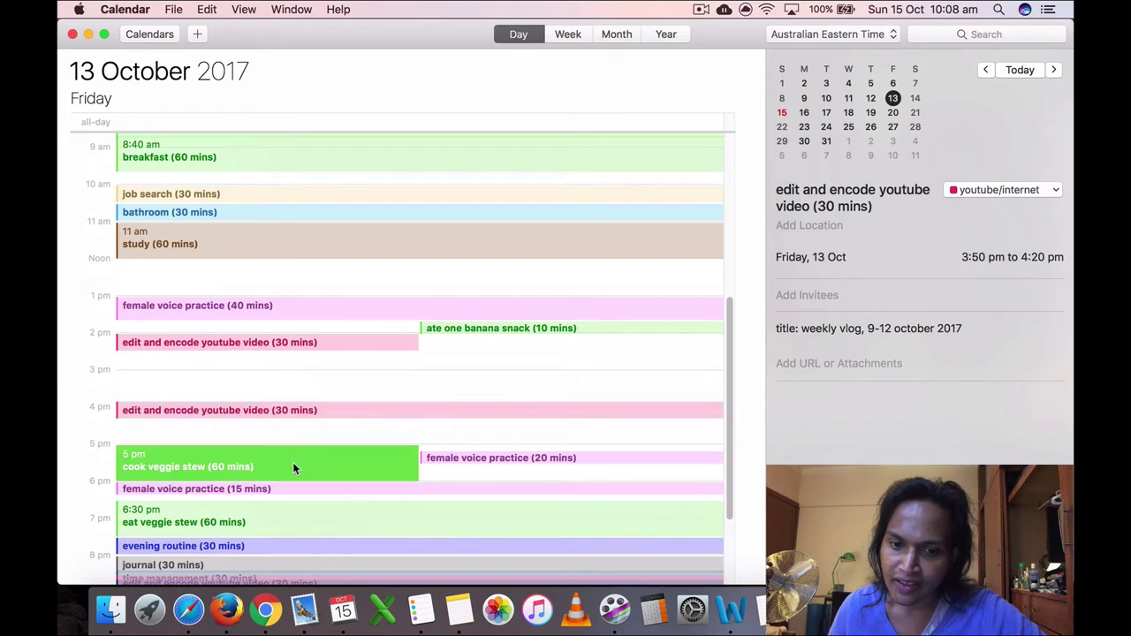
Step: Review the female voice practice sessions at 1 pm, 5:10 pm and 6 pm
{"action": "left_click", "coordinate": [450, 461]}
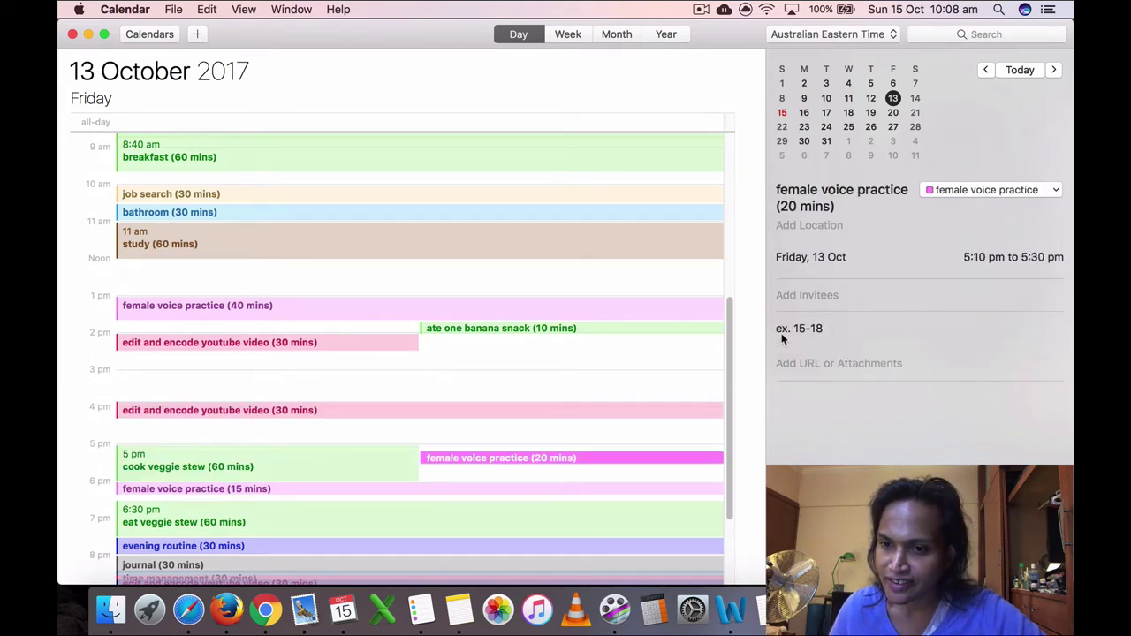
{"action": "left_click", "coordinate": [275, 307]}
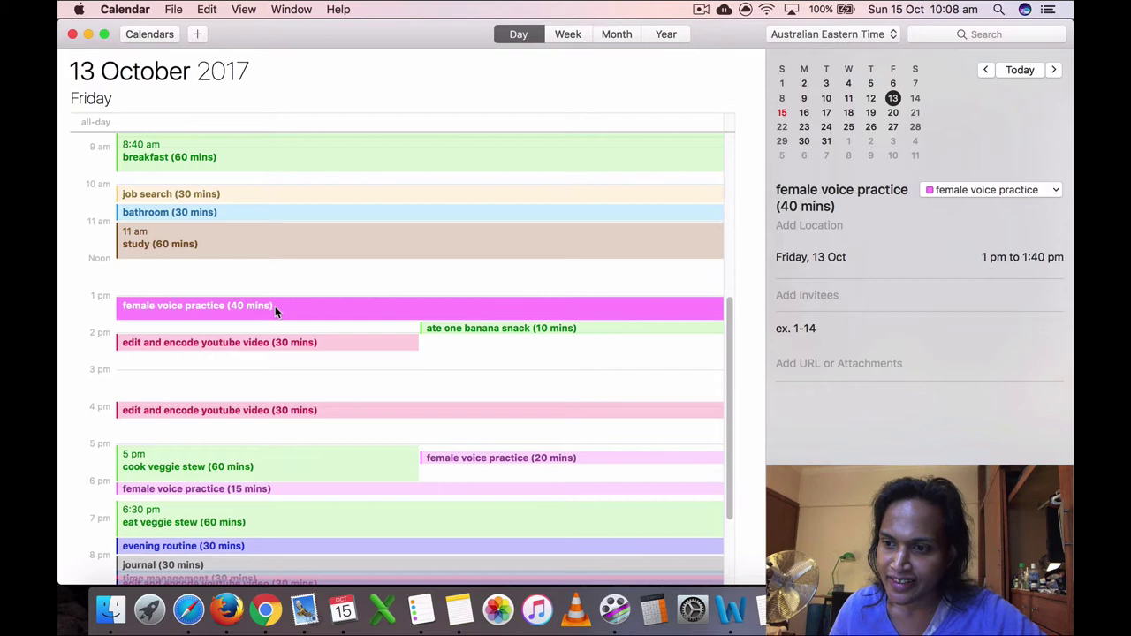
{"action": "left_click", "coordinate": [469, 459]}
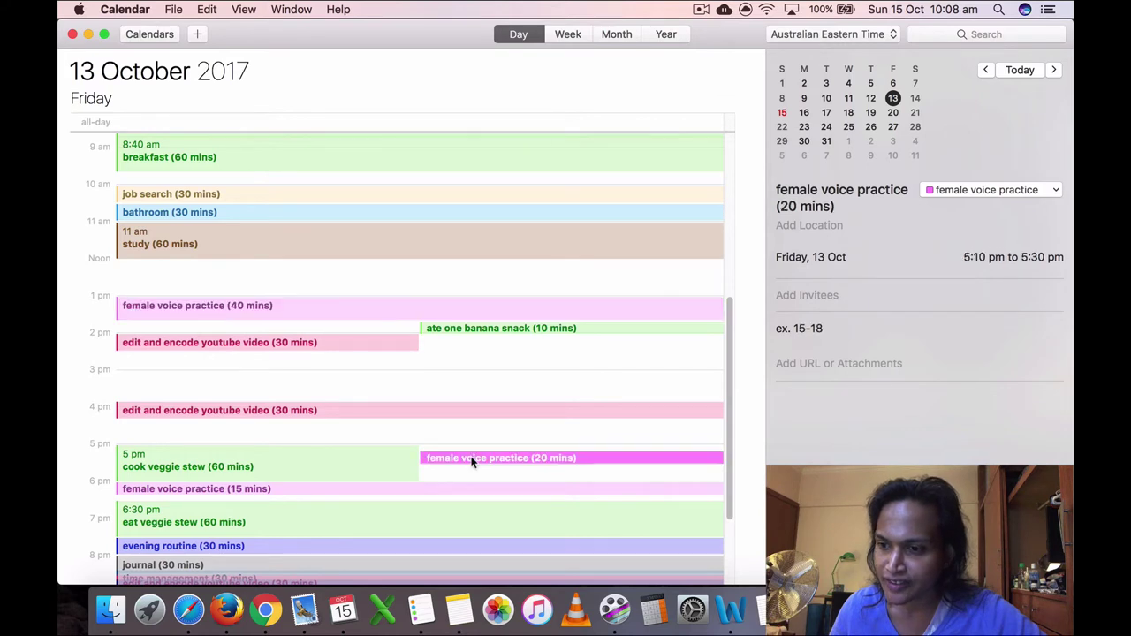
{"action": "left_click", "coordinate": [350, 491]}
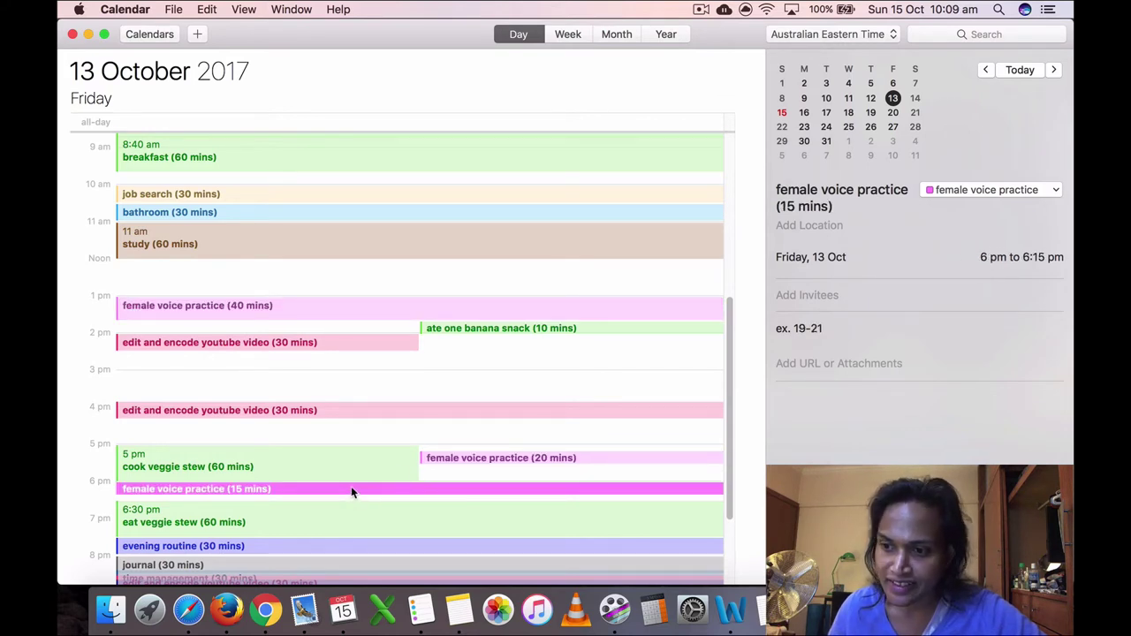
{"action": "scroll", "coordinate": [351, 491], "scroll_direction": "down", "scroll_amount": 1}
Step: View the eat veggie stew, evening routine, journal and time management events
{"action": "left_click", "coordinate": [342, 495]}
{"action": "scroll", "coordinate": [341, 488], "scroll_direction": "down", "scroll_amount": 2}
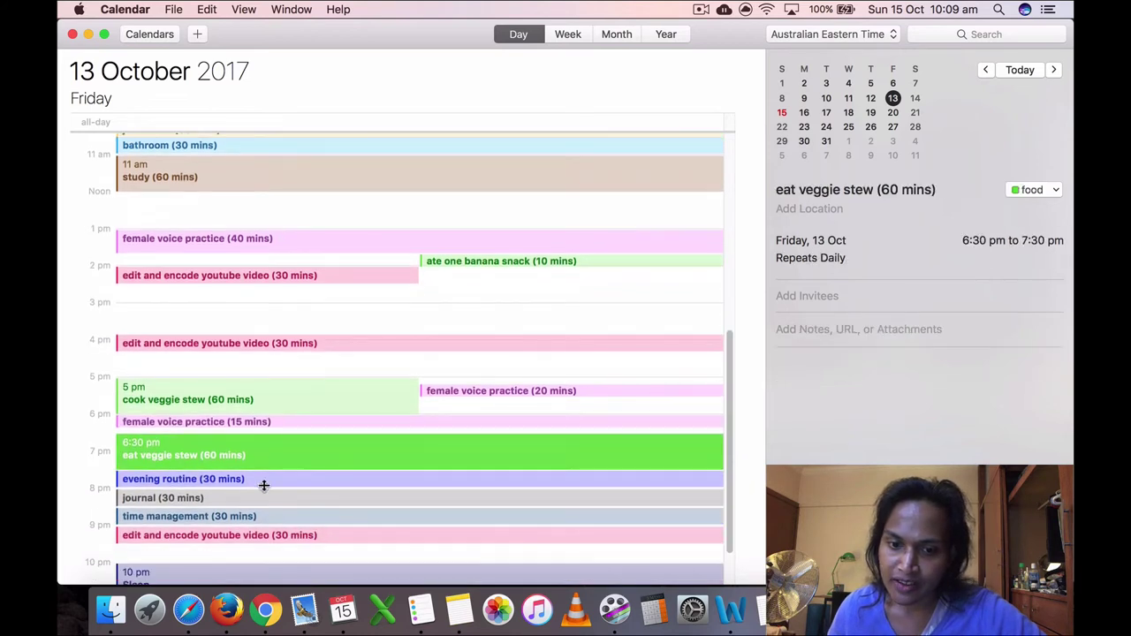
{"action": "left_click", "coordinate": [248, 479]}
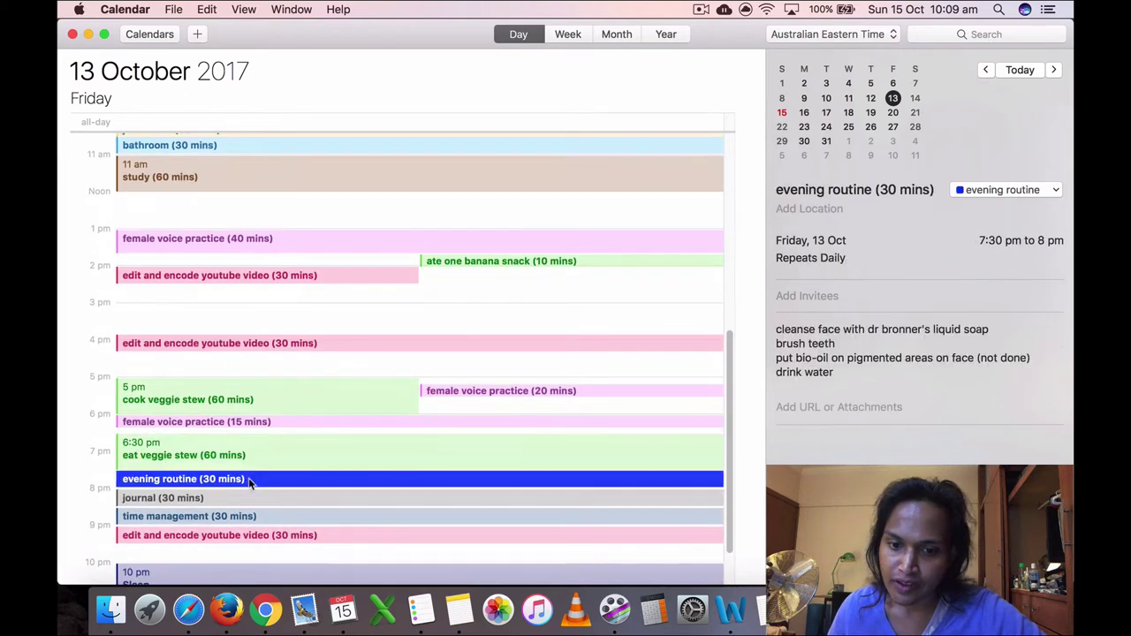
{"action": "left_click", "coordinate": [251, 499]}
{"action": "left_click", "coordinate": [255, 518]}
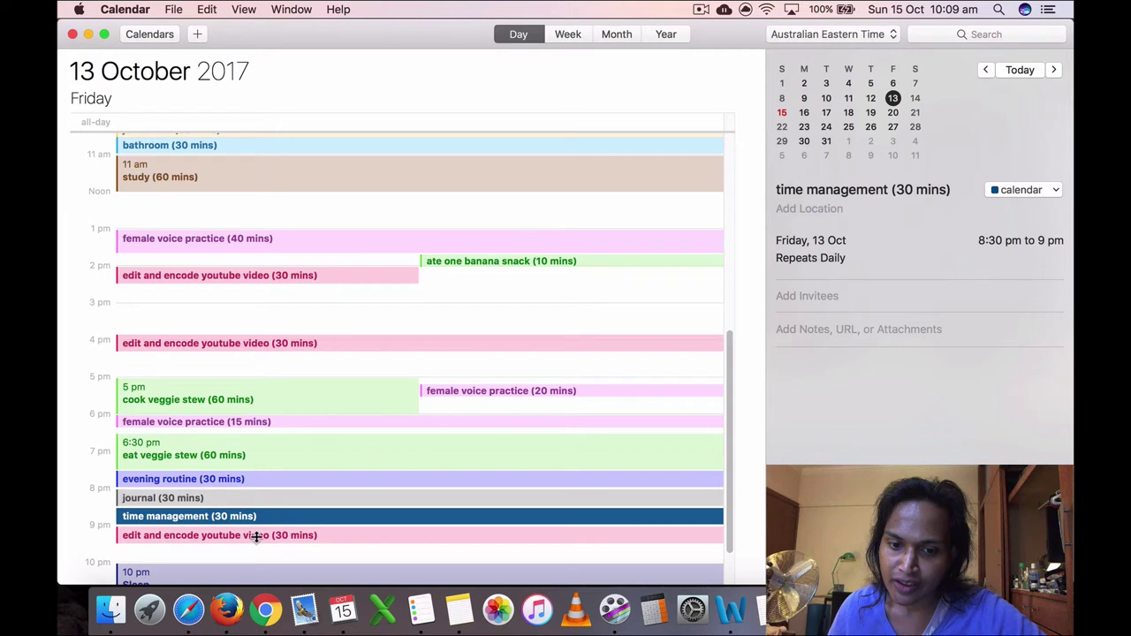
Step: Check the 9 pm youtube video event and Sleep times, then go to Saturday 14 October
{"action": "left_click", "coordinate": [255, 536]}
{"action": "scroll", "coordinate": [255, 534], "scroll_direction": "down", "scroll_amount": 2}
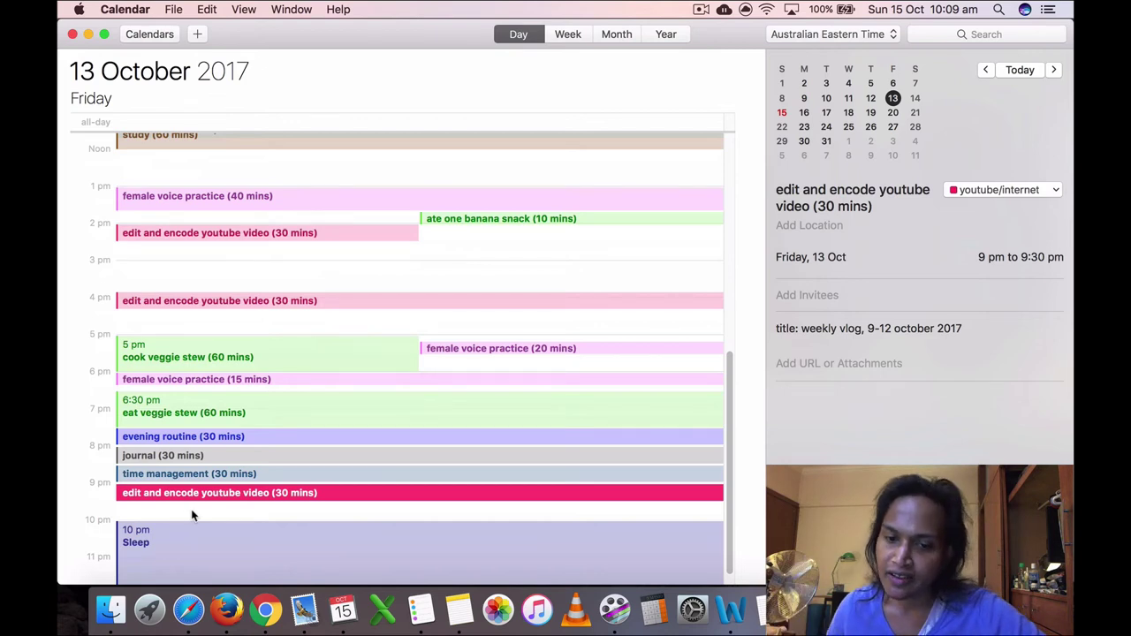
{"action": "left_click", "coordinate": [210, 539]}
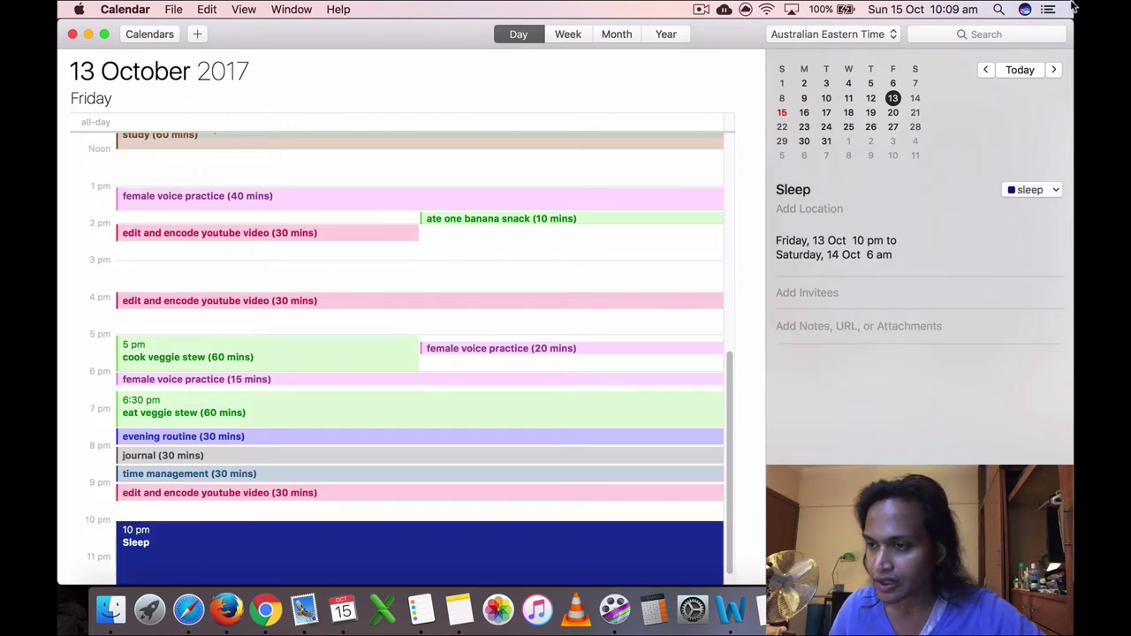
{"action": "left_click", "coordinate": [914, 98]}
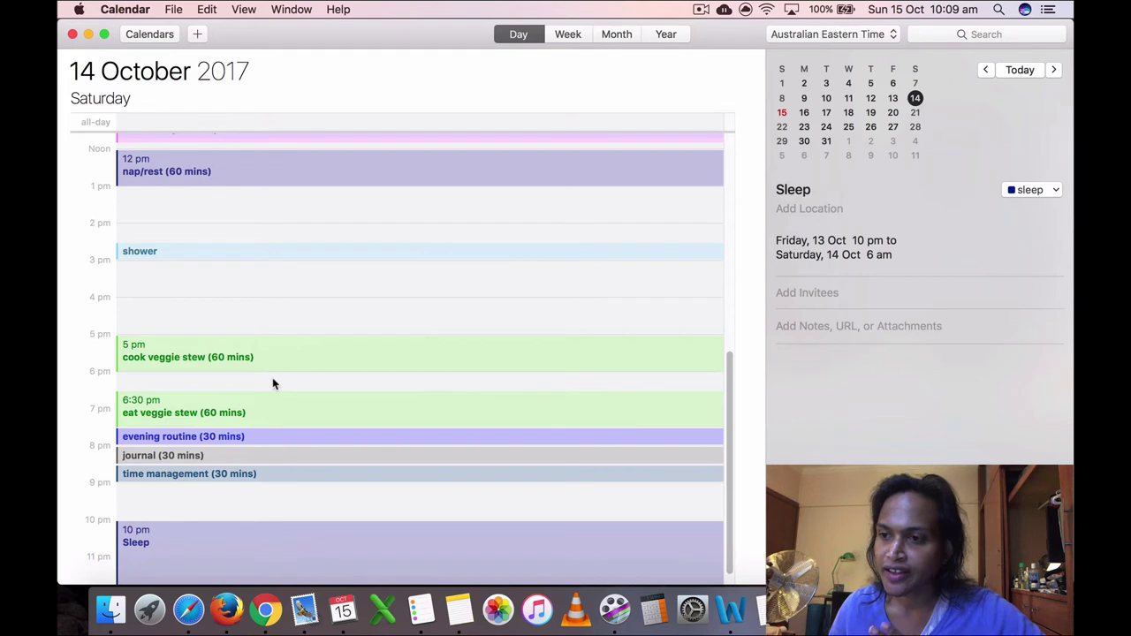
{"action": "left_click_drag", "start_coordinate": [725, 501], "coordinate": [682, 232]}
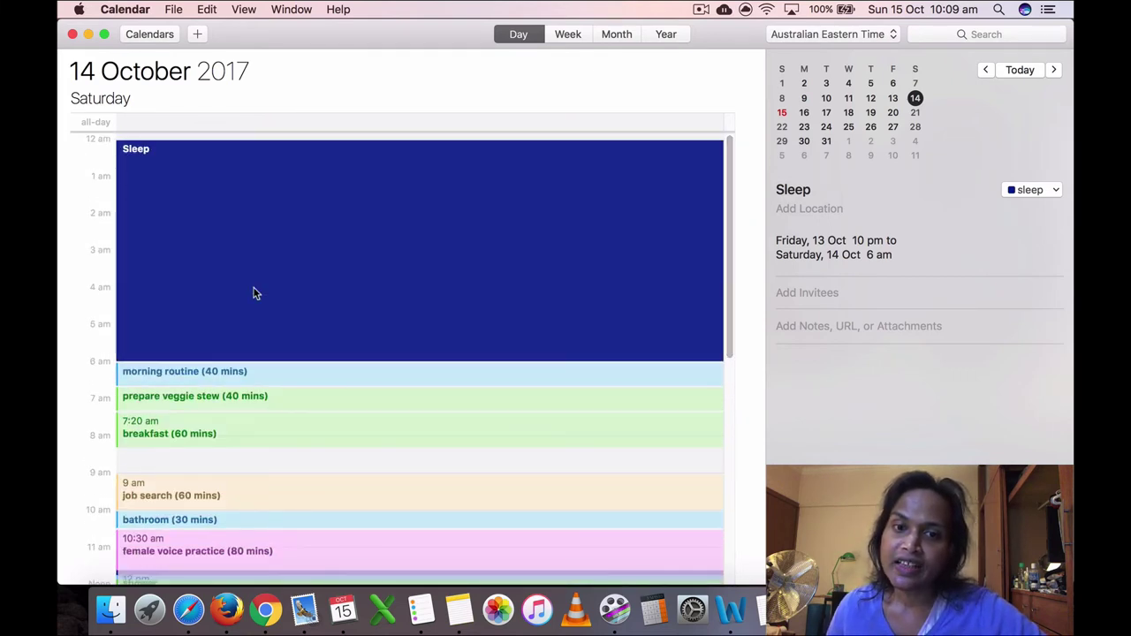
{"action": "left_click", "coordinate": [221, 381]}
{"action": "left_click", "coordinate": [223, 404]}
{"action": "left_click", "coordinate": [229, 442]}
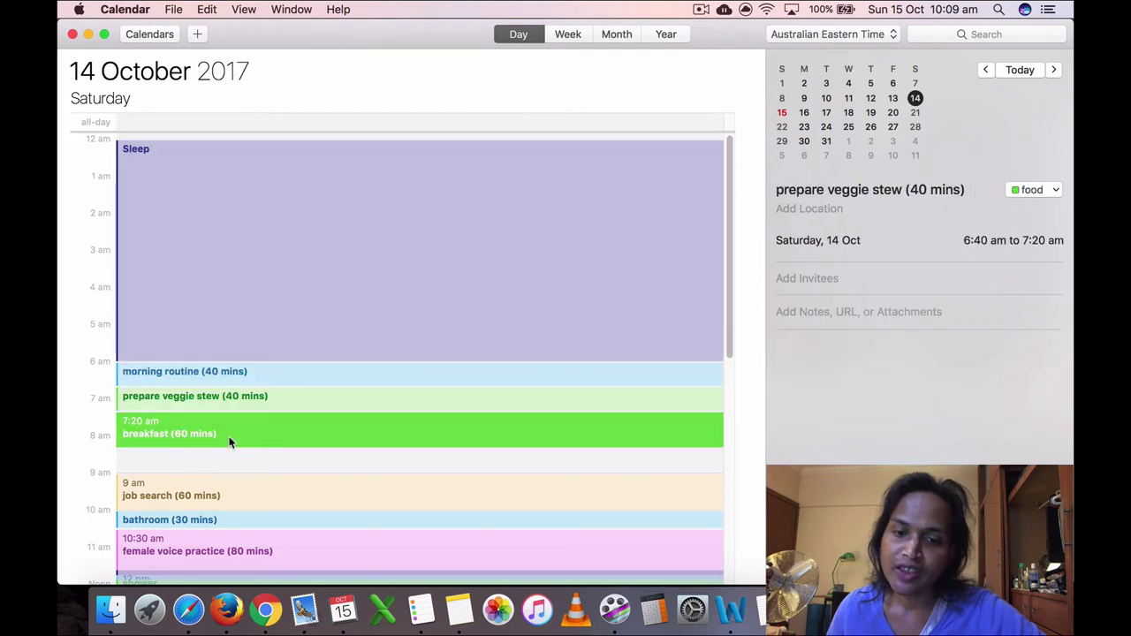
{"action": "left_click", "coordinate": [219, 495]}
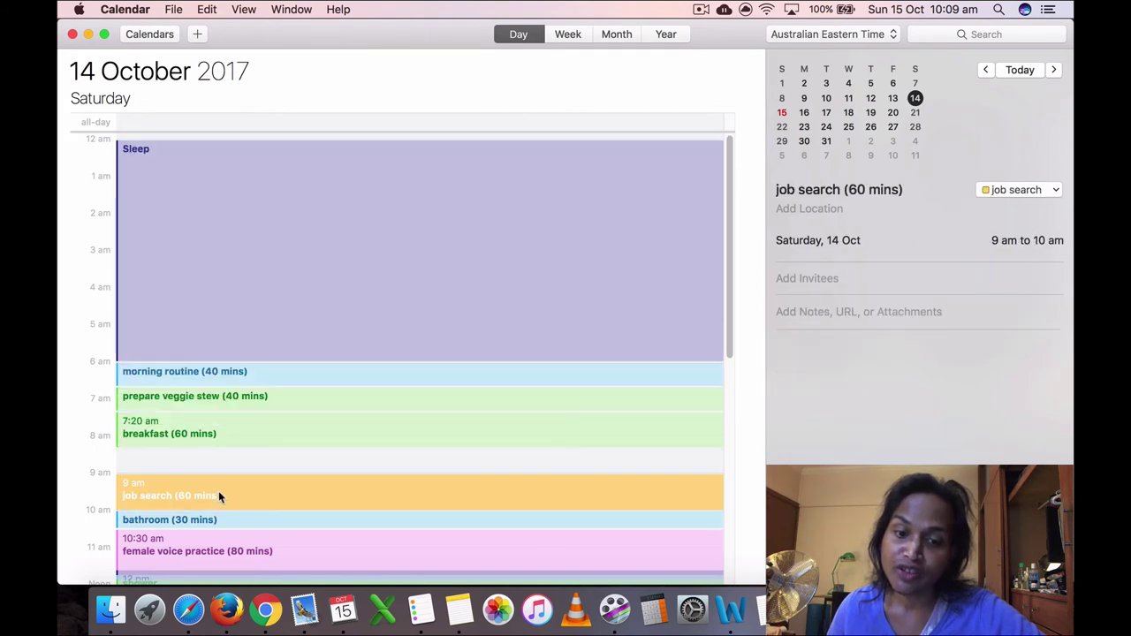
{"action": "scroll", "coordinate": [219, 492], "scroll_direction": "down", "scroll_amount": 3}
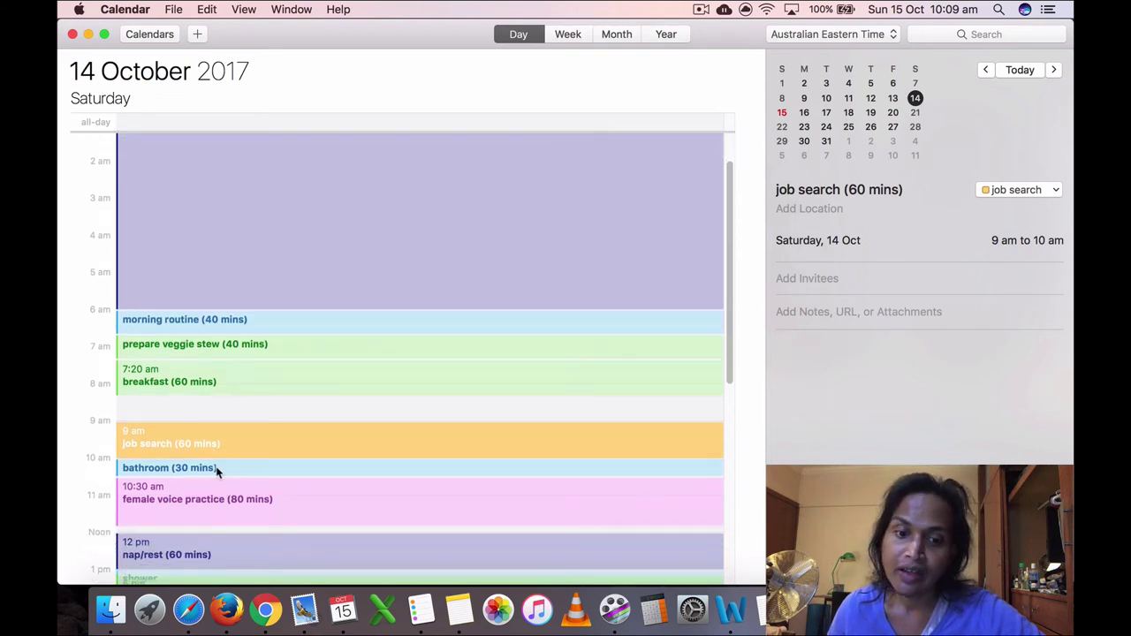
{"action": "left_click", "coordinate": [215, 468]}
{"action": "left_click", "coordinate": [217, 498]}
{"action": "scroll", "coordinate": [217, 508], "scroll_direction": "down", "scroll_amount": 2}
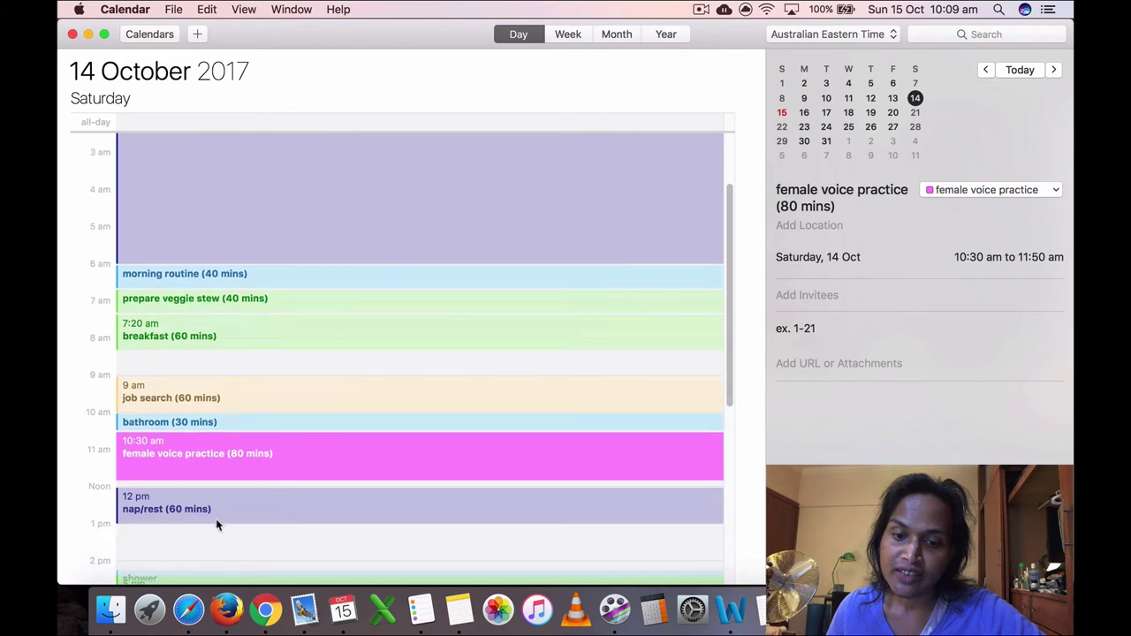
{"action": "left_click", "coordinate": [217, 513]}
{"action": "scroll", "coordinate": [218, 515], "scroll_direction": "down", "scroll_amount": 3}
{"action": "scroll", "coordinate": [217, 511], "scroll_direction": "down", "scroll_amount": 2}
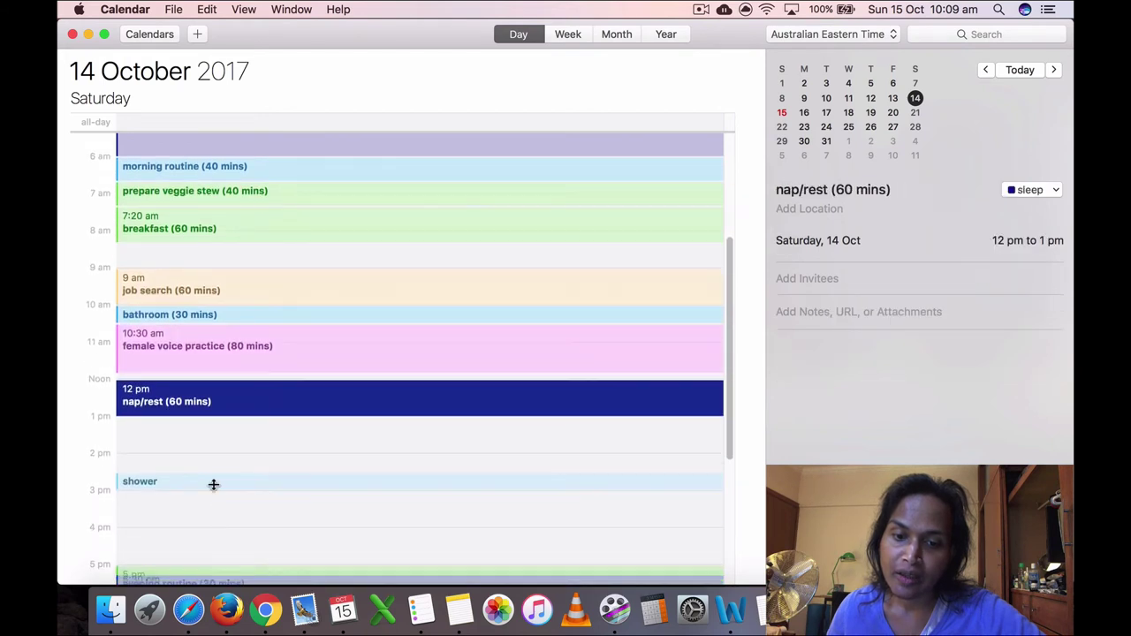
{"action": "left_click", "coordinate": [215, 483]}
{"action": "scroll", "coordinate": [217, 487], "scroll_direction": "down", "scroll_amount": 5}
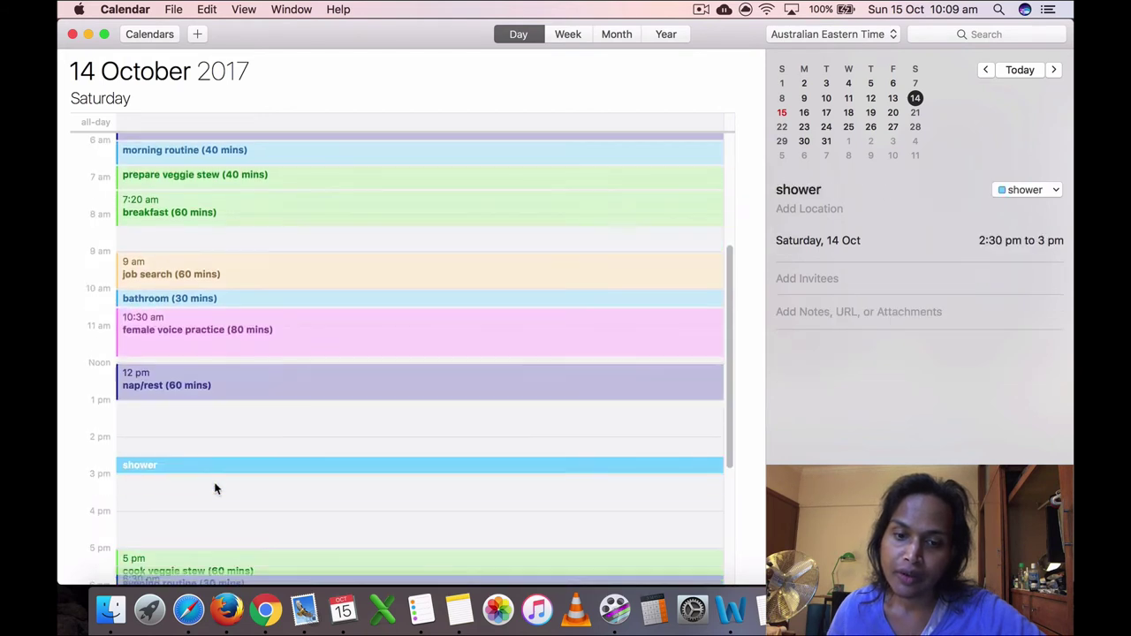
{"action": "scroll", "coordinate": [219, 485], "scroll_direction": "down", "scroll_amount": 3}
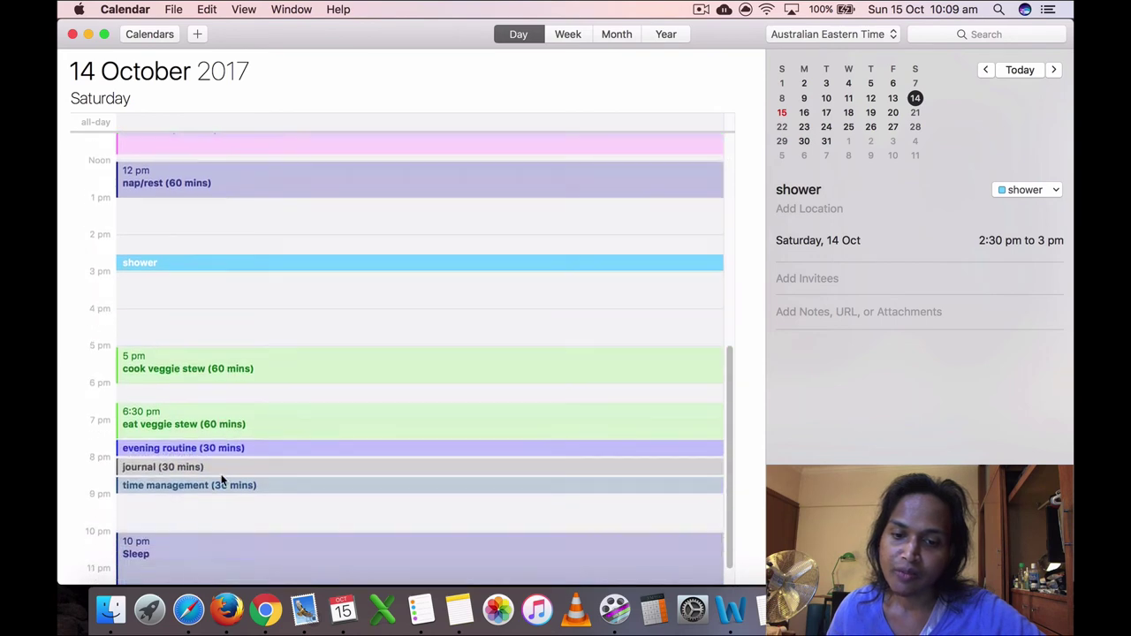
{"action": "left_click", "coordinate": [212, 375]}
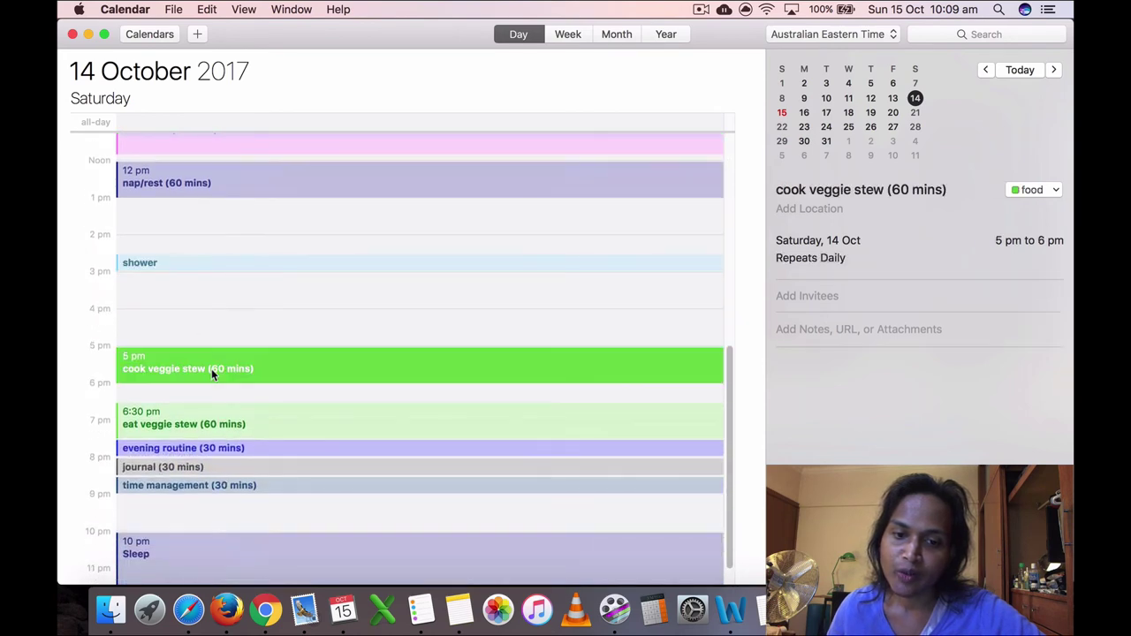
{"action": "left_click", "coordinate": [195, 426]}
{"action": "left_click", "coordinate": [198, 449]}
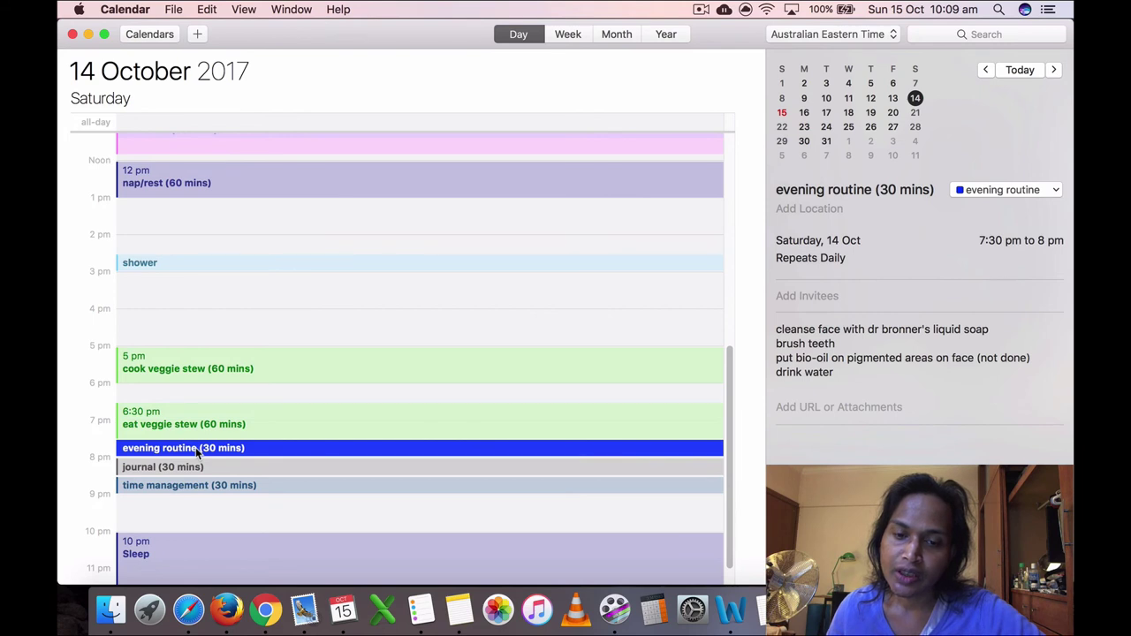
{"action": "left_click", "coordinate": [198, 468]}
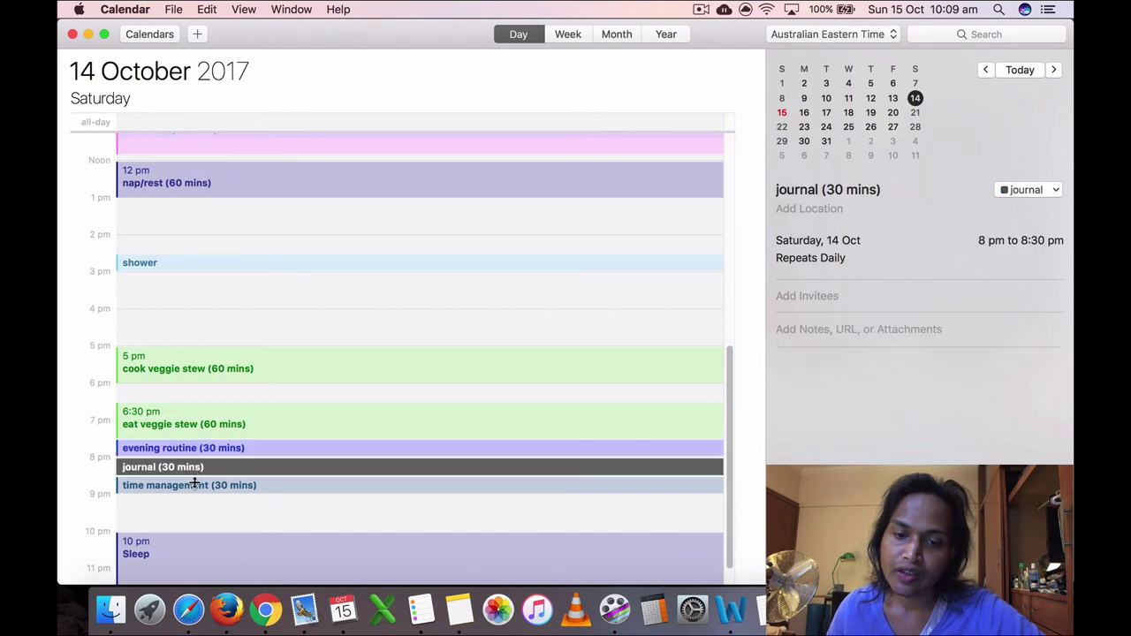
{"action": "left_click", "coordinate": [195, 485]}
{"action": "left_click", "coordinate": [197, 506]}
{"action": "scroll", "coordinate": [311, 455], "scroll_direction": "up", "scroll_amount": 10}
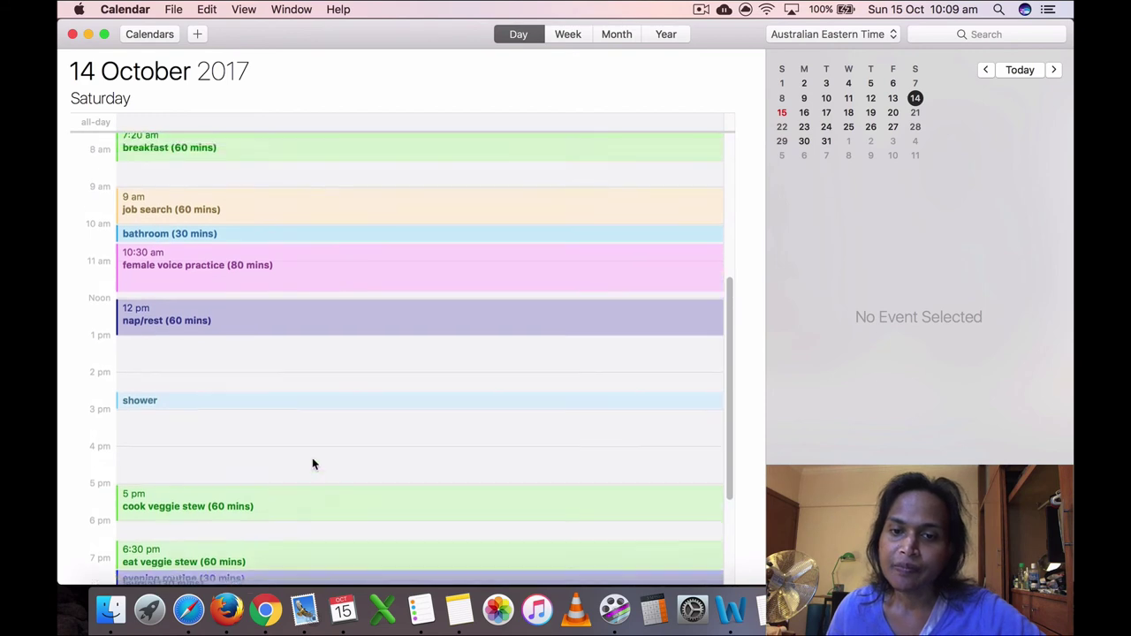
{"action": "scroll", "coordinate": [314, 465], "scroll_direction": "up", "scroll_amount": 5}
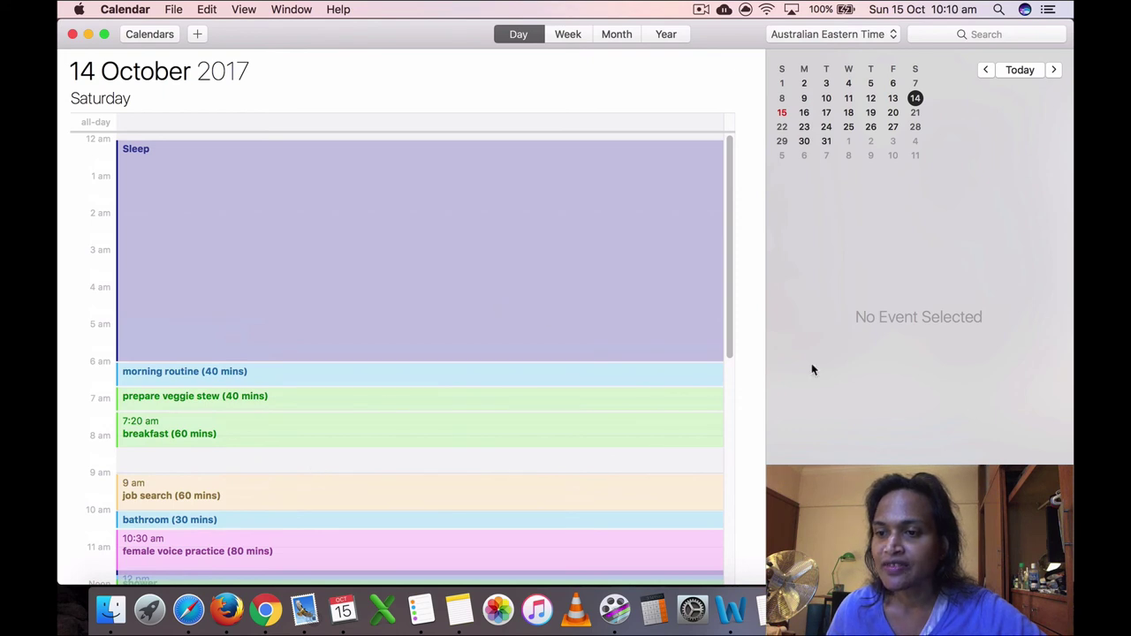
{"action": "left_click_drag", "start_coordinate": [730, 352], "coordinate": [722, 302]}
{"action": "left_click_drag", "start_coordinate": [730, 386], "coordinate": [716, 334]}
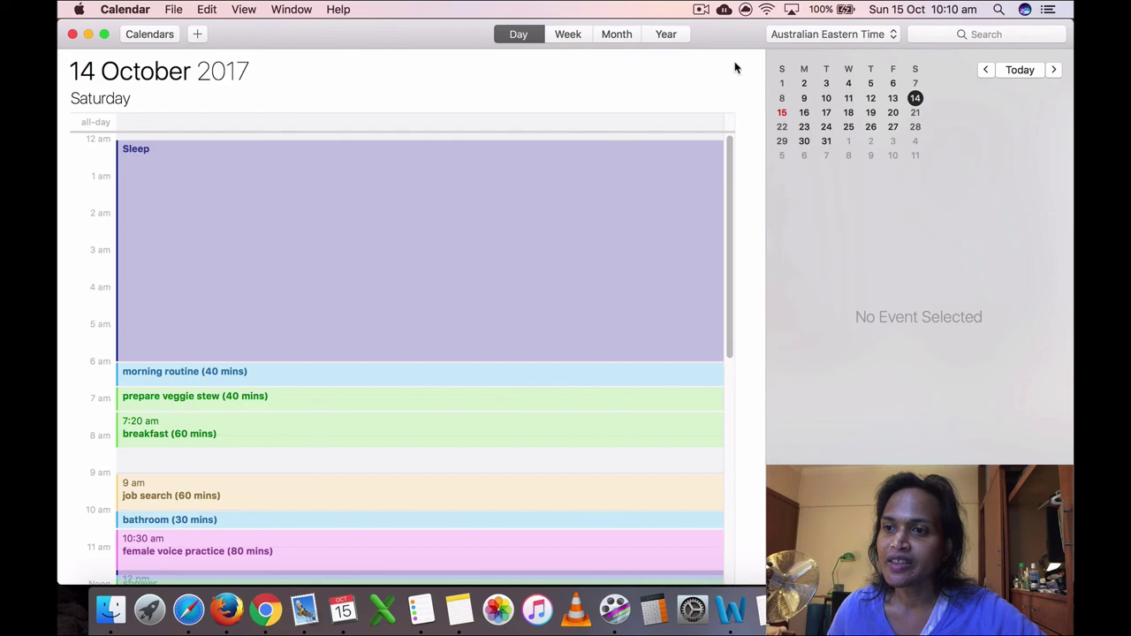